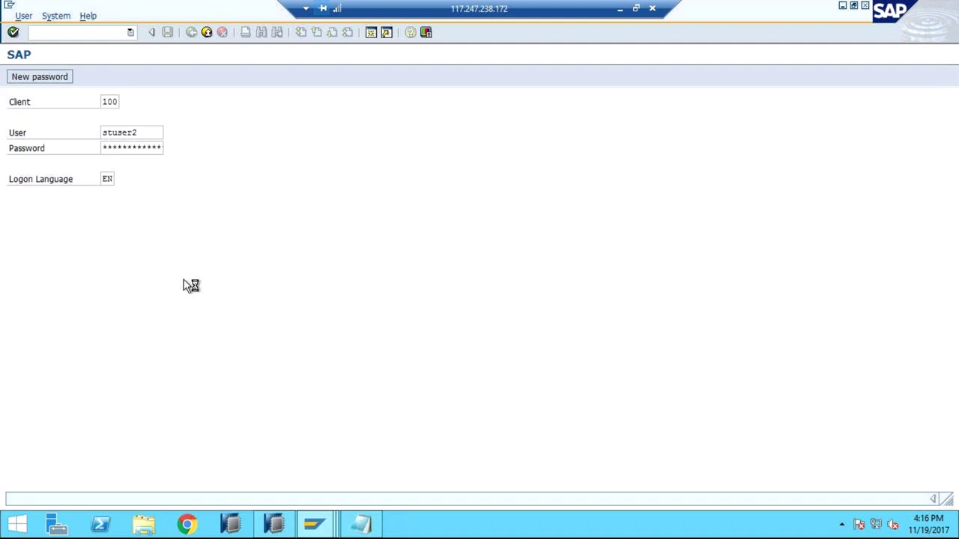
Close the duplicate SAP logon window and acknowledge the failed-logon notice to complete the logon
{"action": "left_click", "coordinate": [66, 390]}
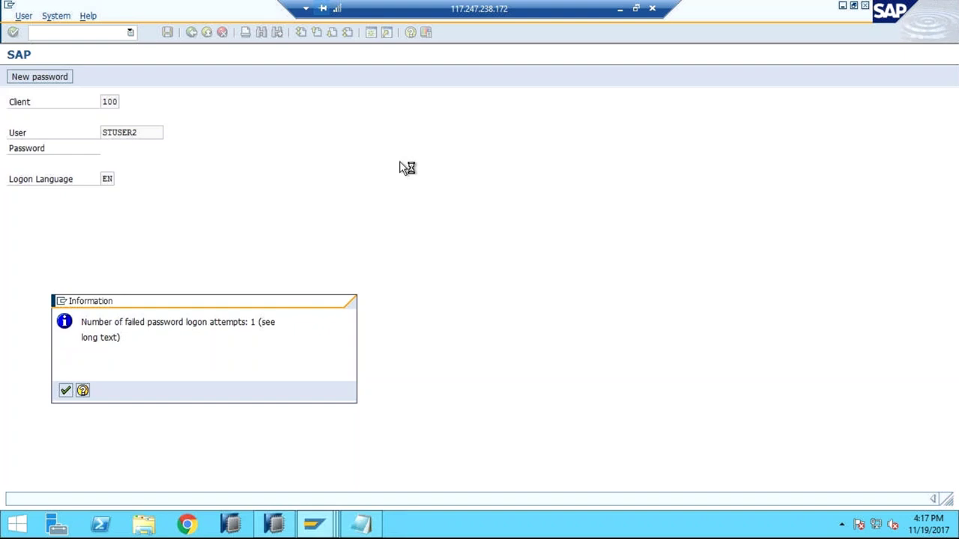
{"action": "left_click", "coordinate": [321, 534]}
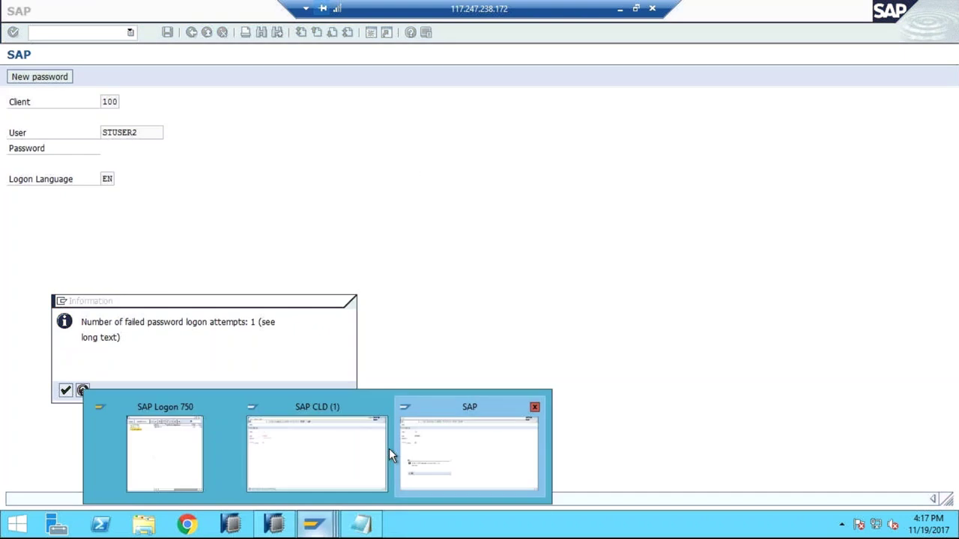
{"action": "left_click", "coordinate": [389, 448]}
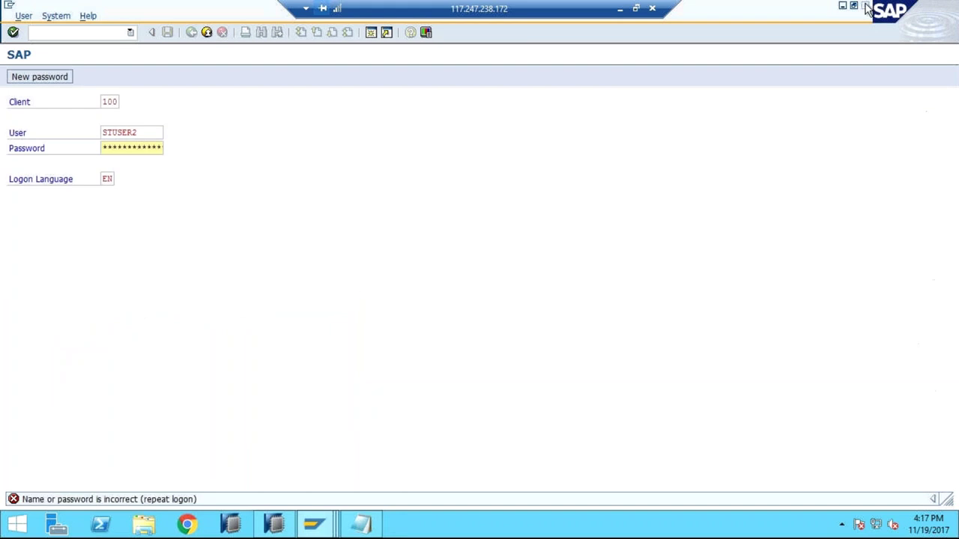
{"action": "key", "text": "Return"}
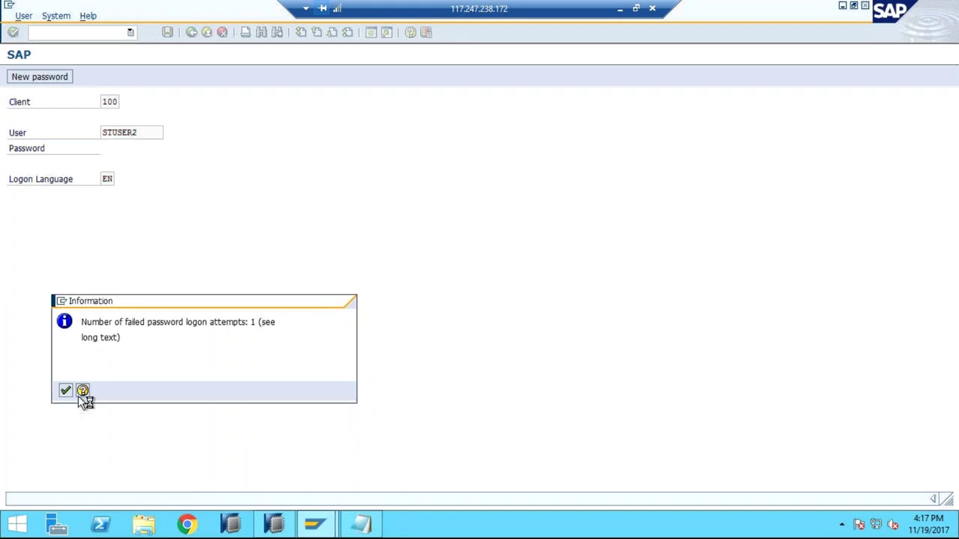
{"action": "left_click", "coordinate": [330, 524]}
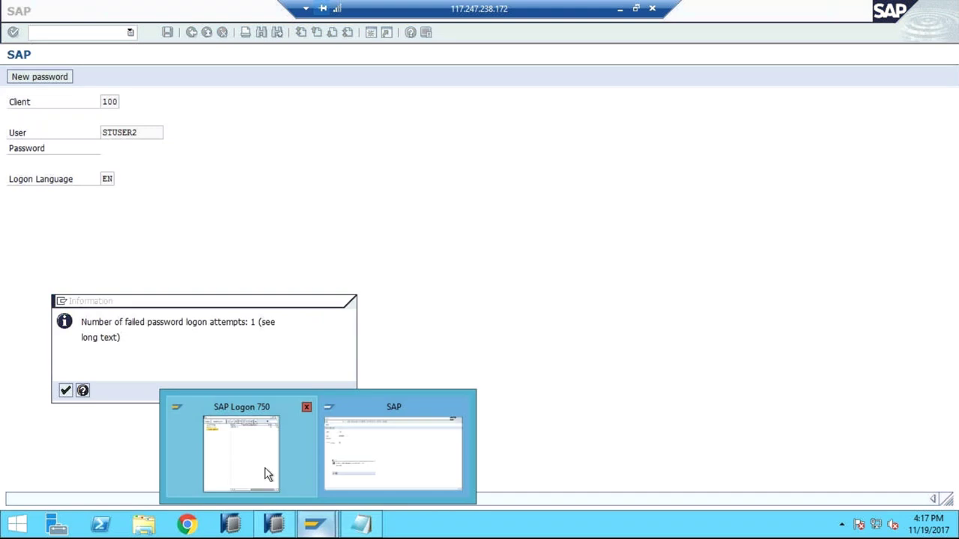
{"action": "left_click", "coordinate": [428, 439]}
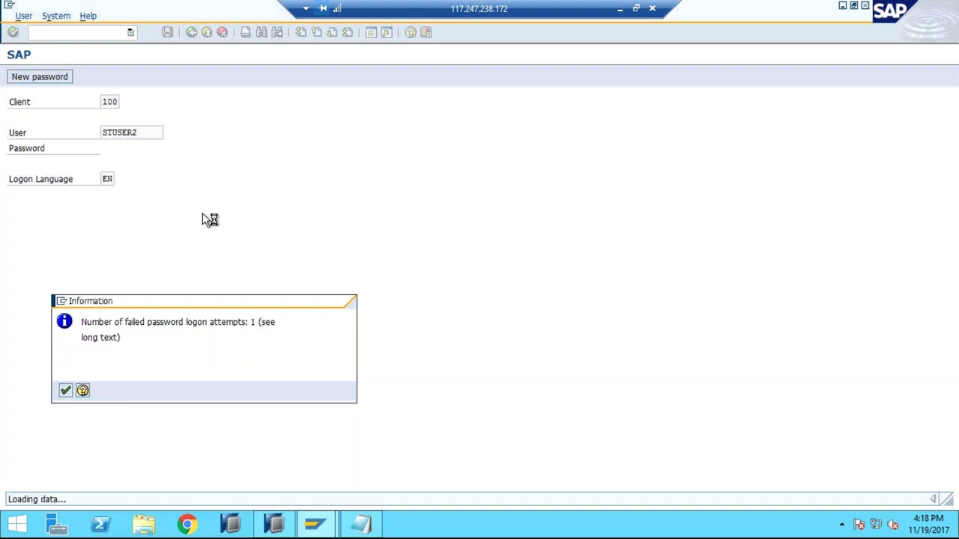
{"action": "key", "text": "Return"}
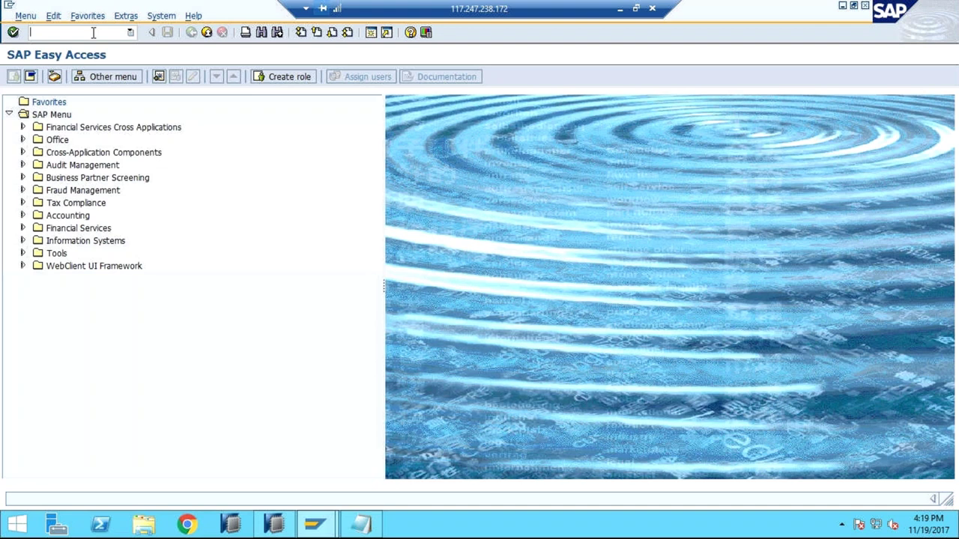
Start transaction spro, display the SAP Reference IMG and expand the SAP Customer Activity Repository node
{"action": "type", "text": "spro"}
{"action": "key", "text": "Return"}
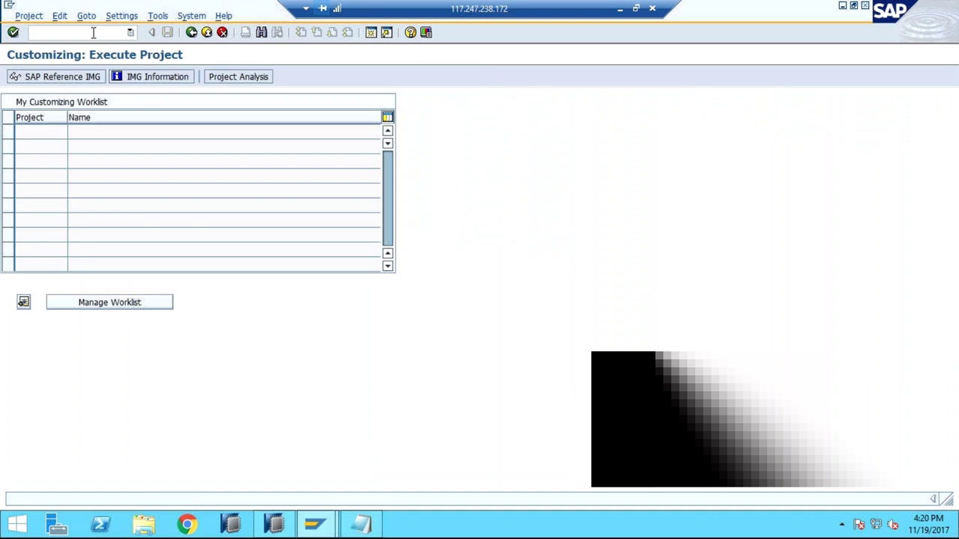
{"action": "left_click", "coordinate": [65, 75]}
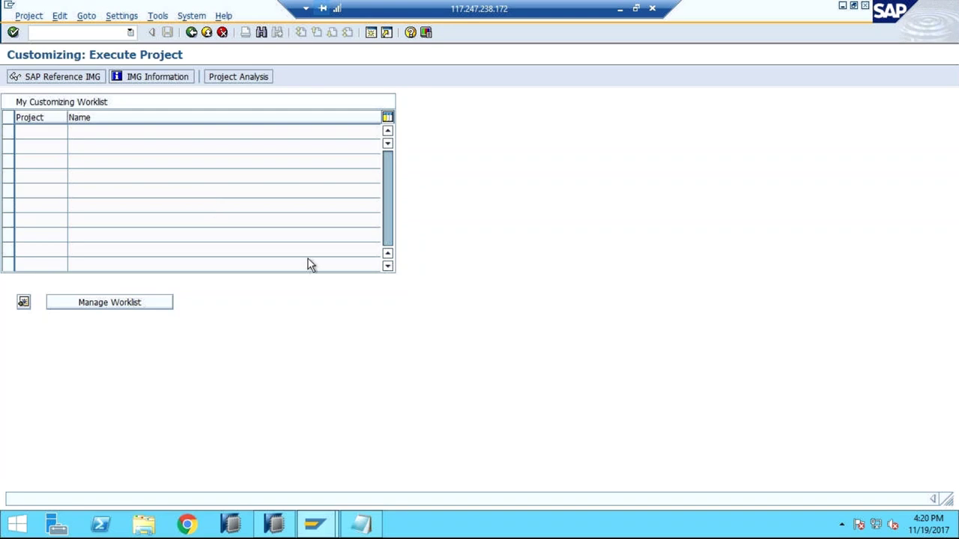
{"action": "key", "text": "F5"}
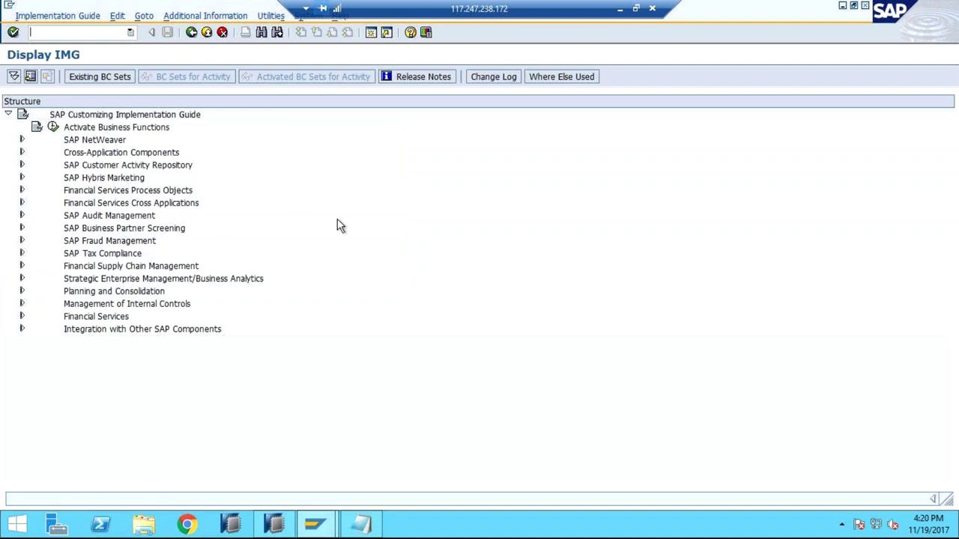
{"action": "left_click", "coordinate": [22, 166]}
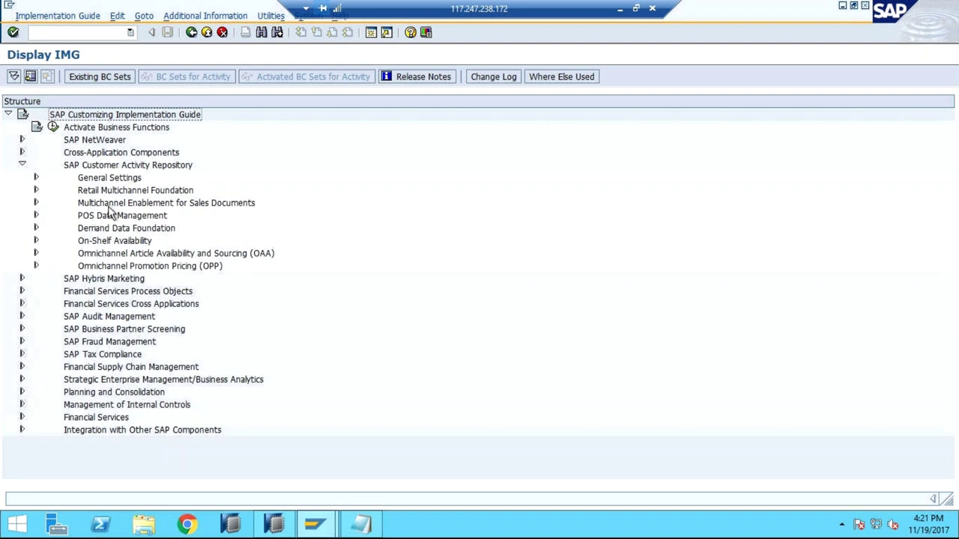
Review the Customer Activity Repository areas, including POS Data Management, Demand Data Foundation, Omnichannel Article Availability and Sourcing, and Omnichannel Promotion Pricing
{"action": "left_click", "coordinate": [179, 193]}
{"action": "left_click", "coordinate": [181, 207]}
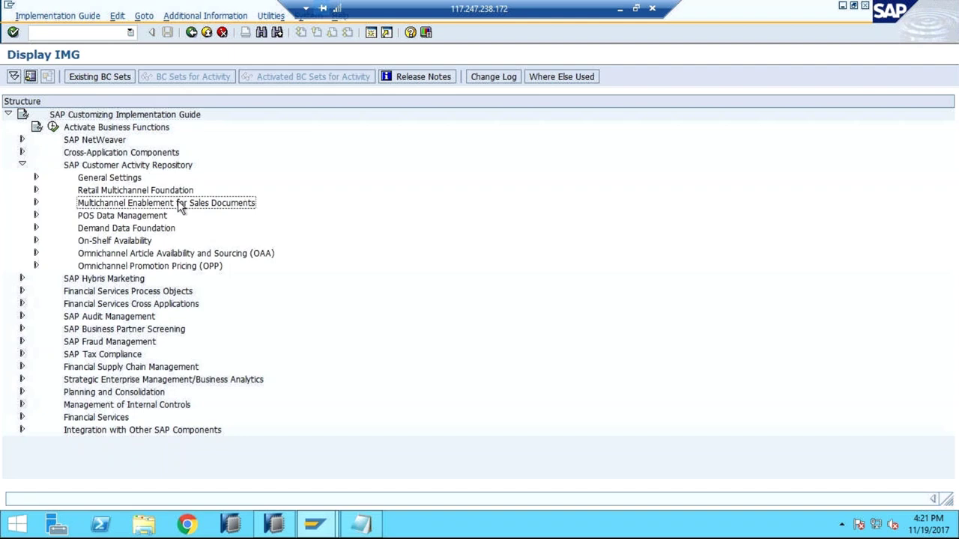
{"action": "left_click", "coordinate": [142, 216]}
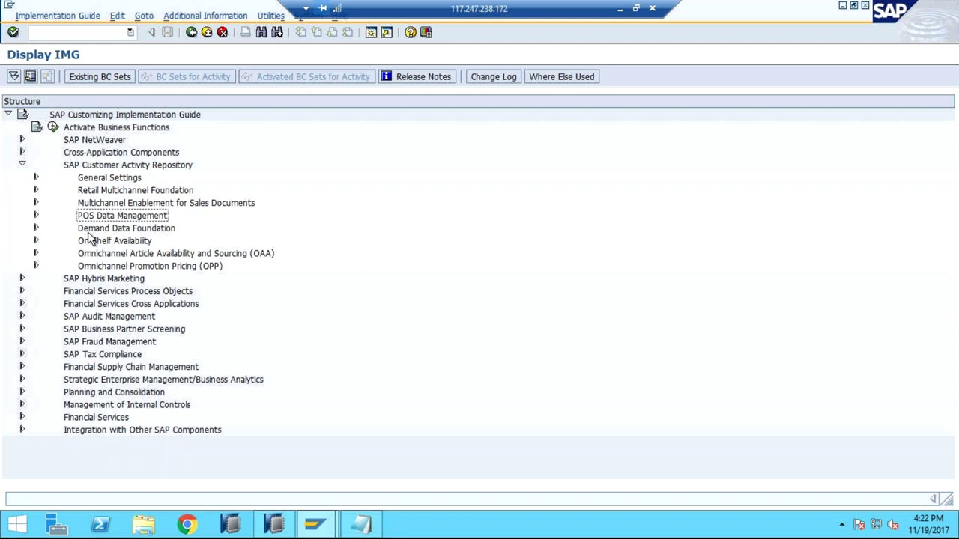
{"action": "left_click", "coordinate": [149, 255]}
{"action": "left_click", "coordinate": [132, 267]}
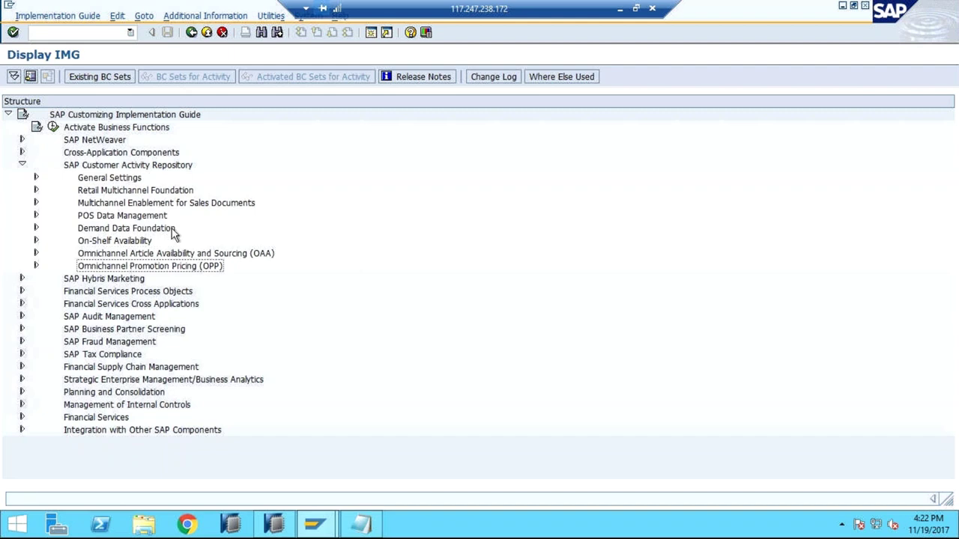
{"action": "left_click", "coordinate": [145, 229]}
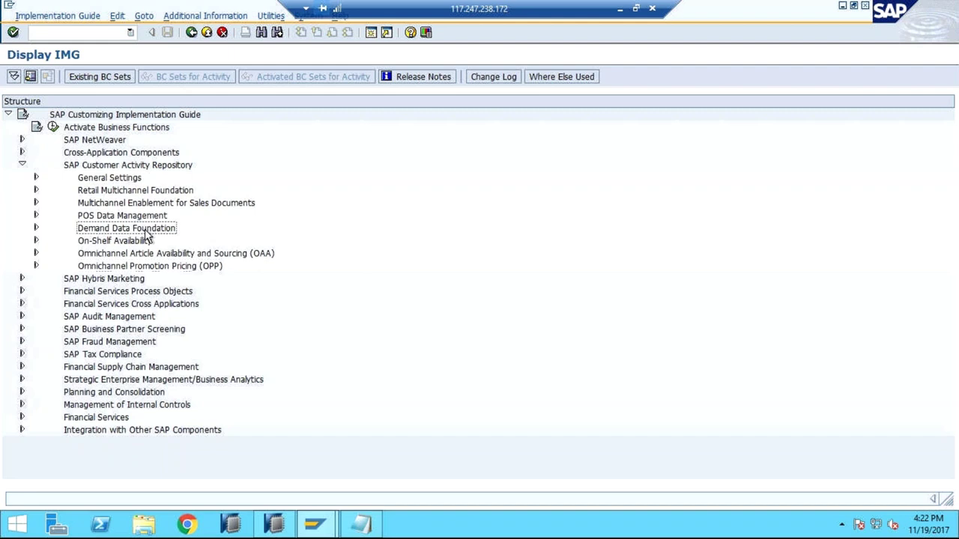
{"action": "left_click", "coordinate": [163, 271]}
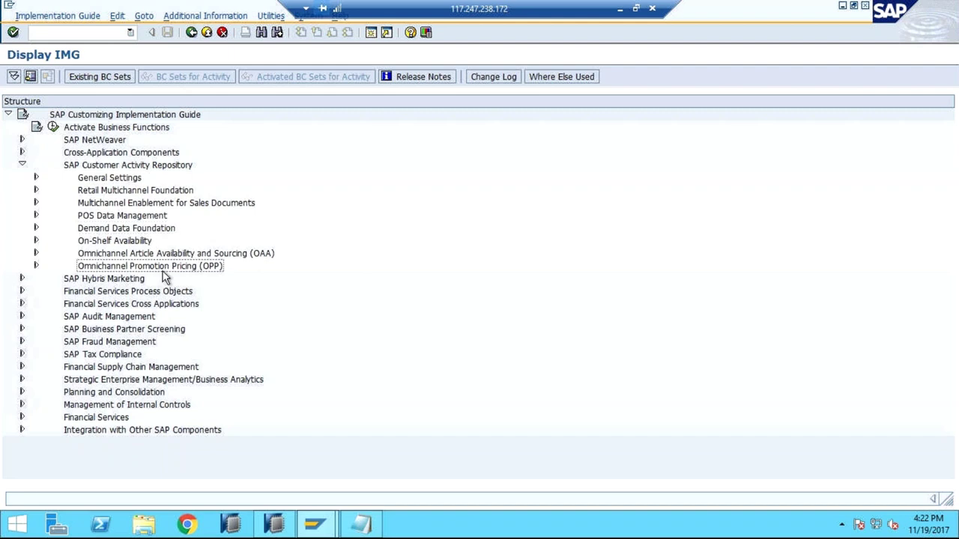
{"action": "left_click", "coordinate": [155, 231]}
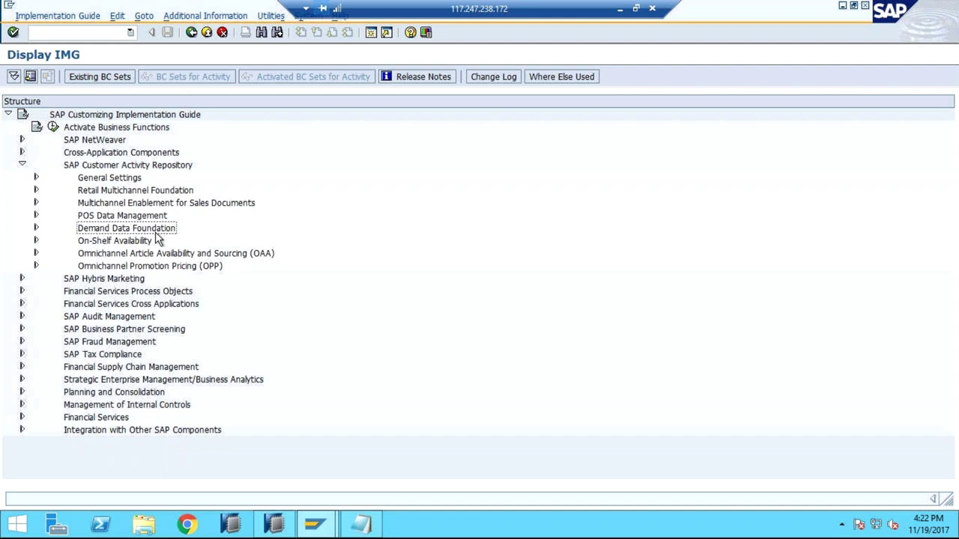
{"action": "left_click", "coordinate": [138, 267]}
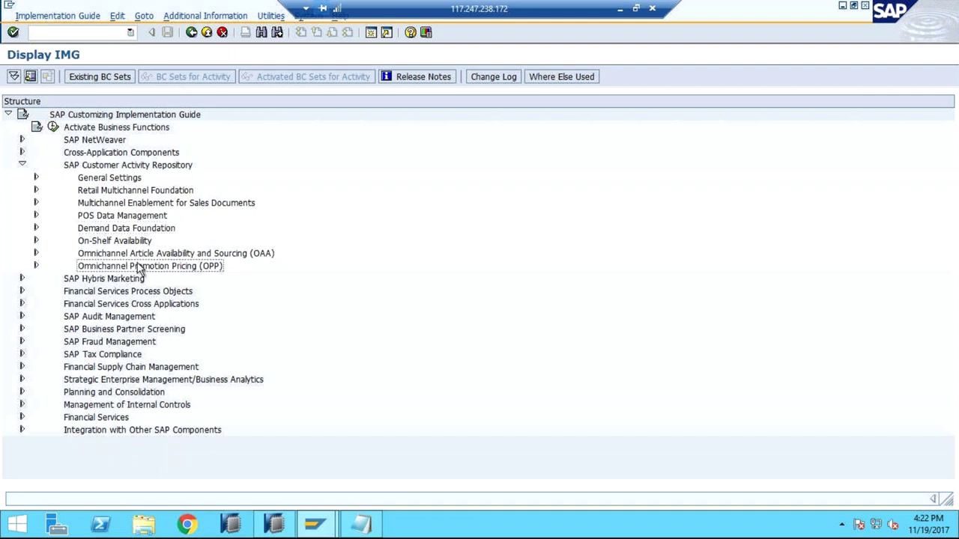
{"action": "left_click", "coordinate": [213, 257]}
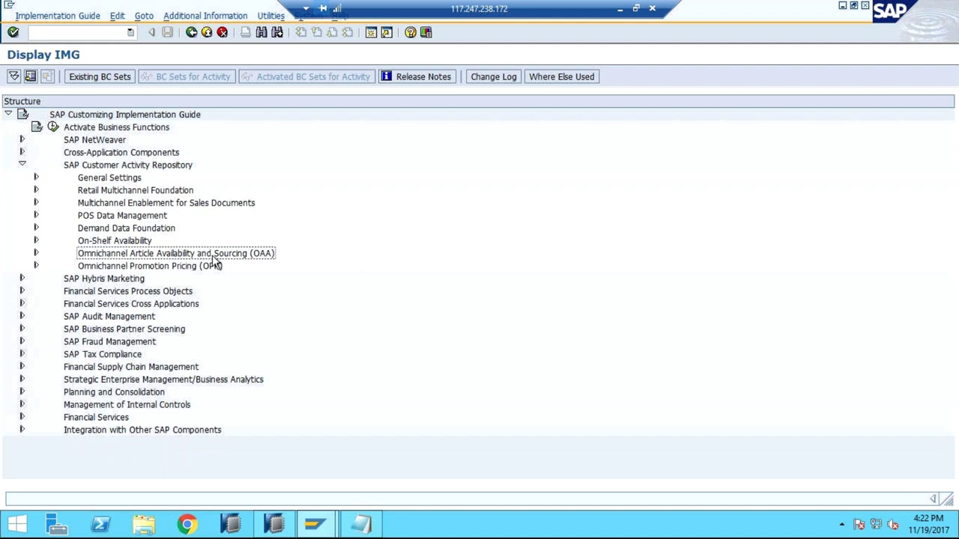
{"action": "left_click", "coordinate": [211, 268]}
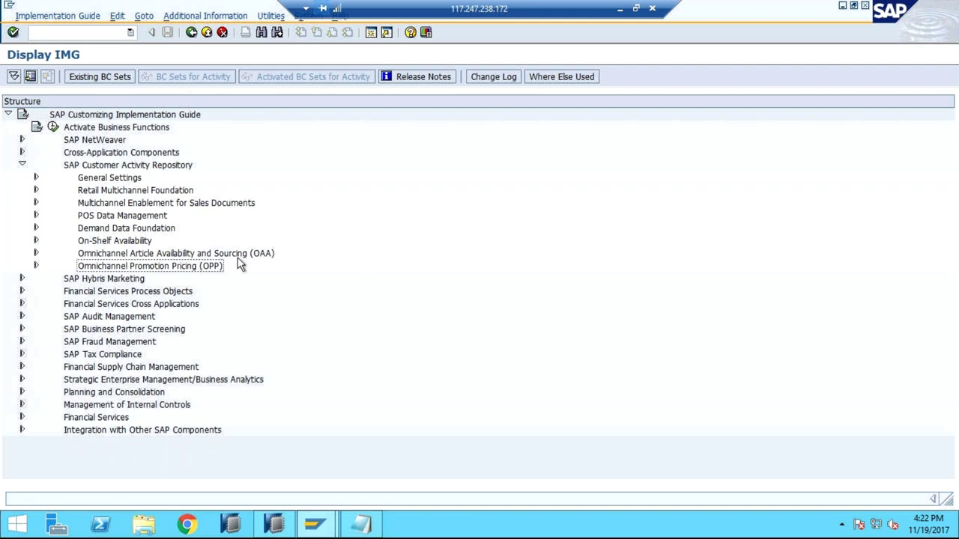
{"action": "left_click", "coordinate": [241, 255]}
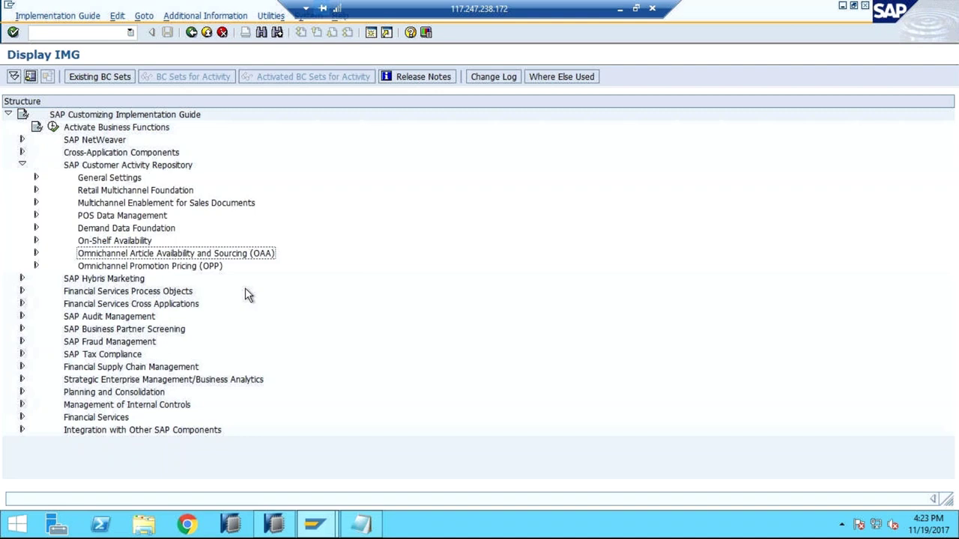
{"action": "left_click", "coordinate": [217, 268]}
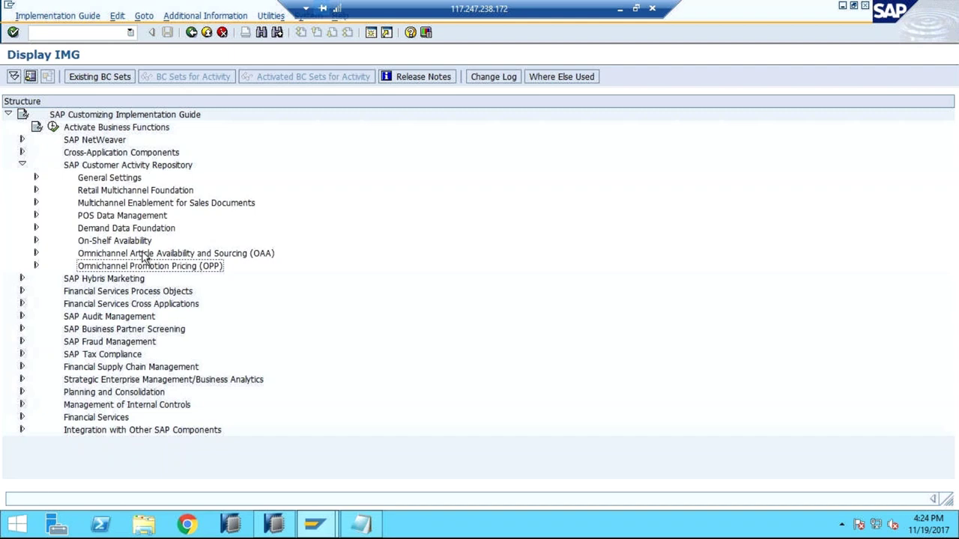
{"action": "left_click", "coordinate": [106, 218]}
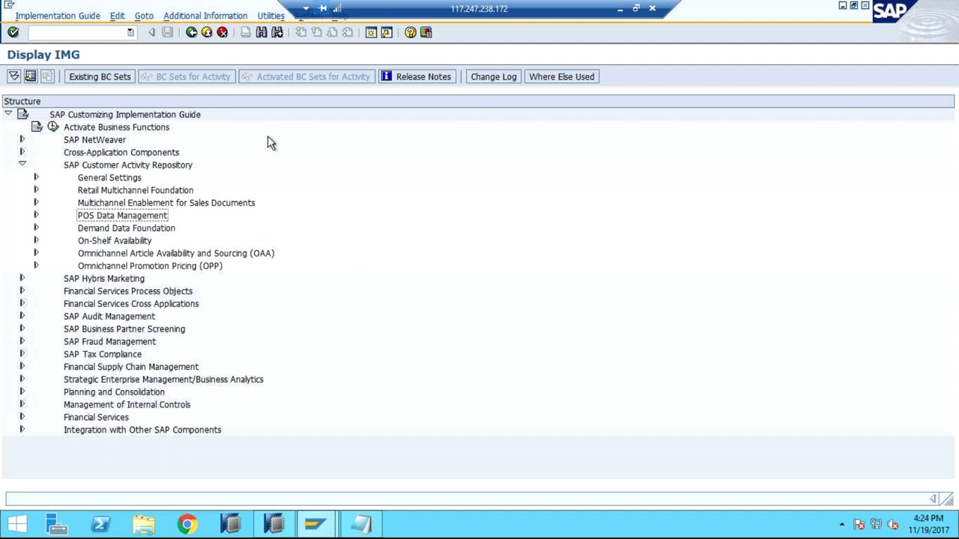
Open the POS Data Management IMG in a new session with /n/posdw/img and compare it with the full customizing guide
{"action": "left_click", "coordinate": [370, 33]}
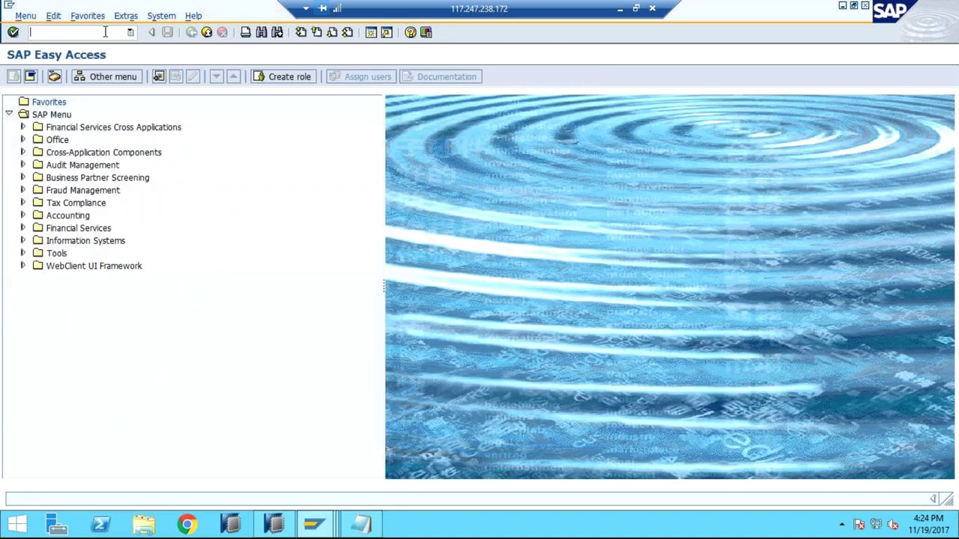
{"action": "type", "text": "/n/posdw/img"}
{"action": "key", "text": "Return"}
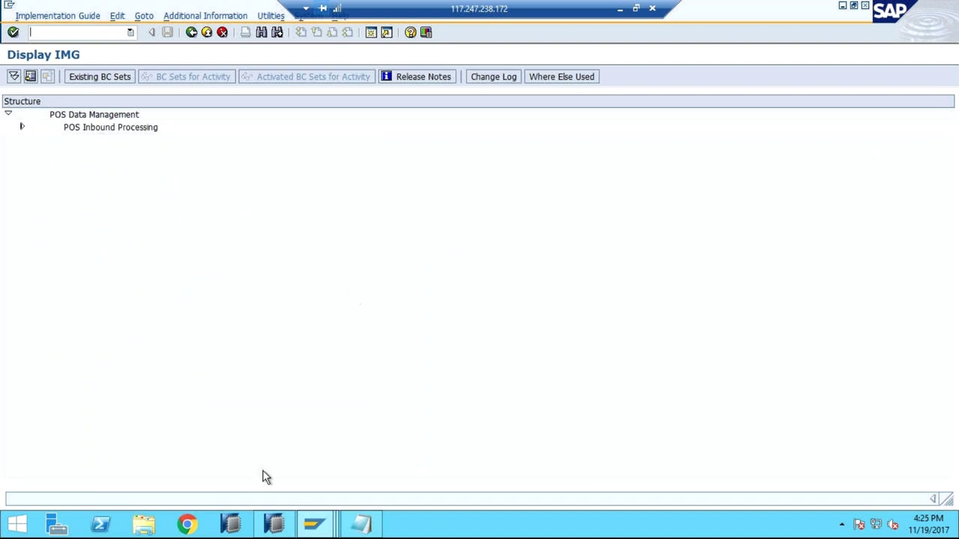
{"action": "left_click", "coordinate": [312, 523]}
{"action": "left_click", "coordinate": [332, 486]}
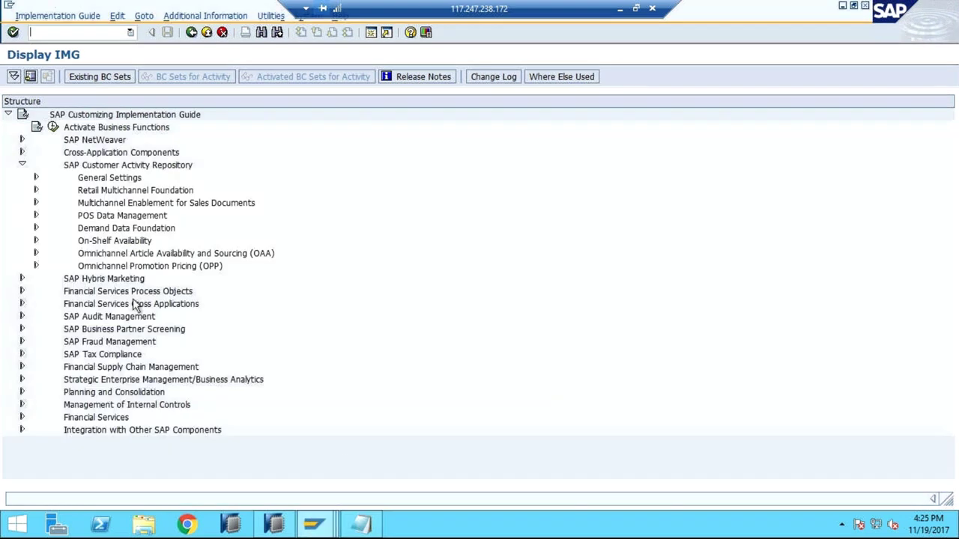
{"action": "left_click", "coordinate": [320, 522]}
{"action": "left_click", "coordinate": [160, 447]}
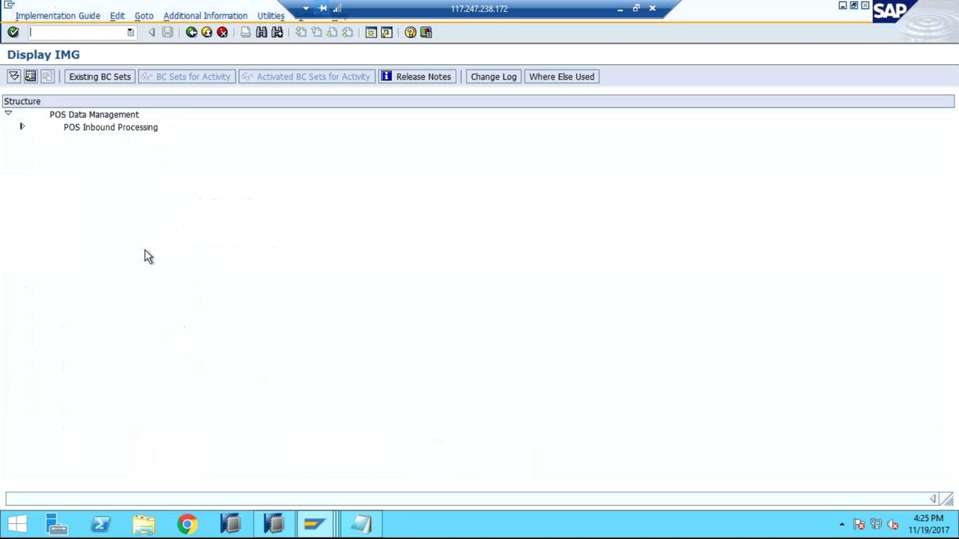
Open the Define Profiles activity under POS Inbound Processing, General Settings
{"action": "left_click", "coordinate": [22, 128]}
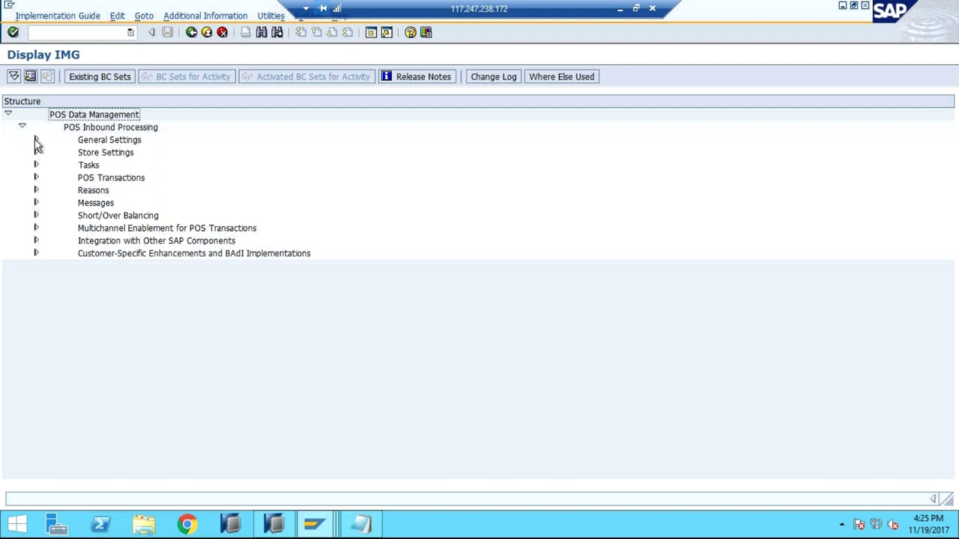
{"action": "left_click", "coordinate": [36, 141]}
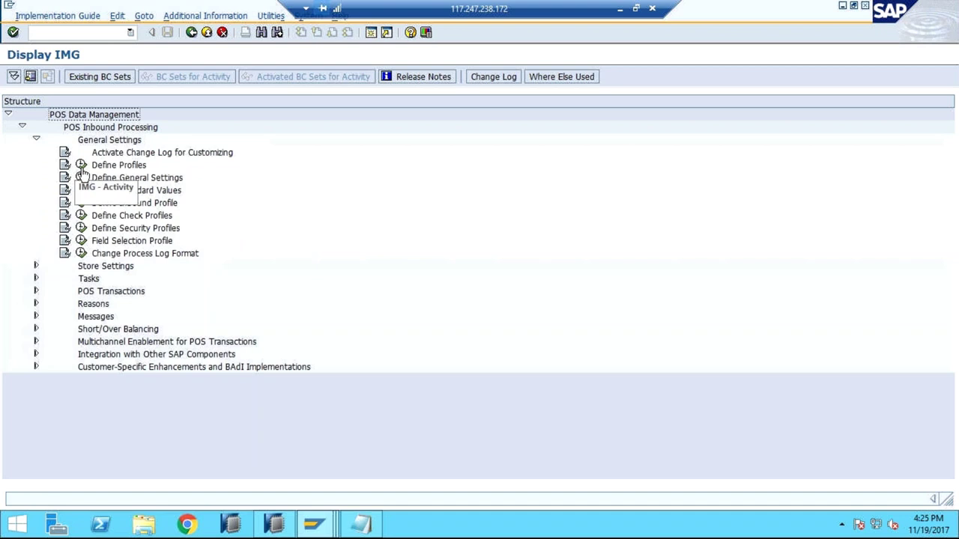
{"action": "left_click", "coordinate": [81, 166]}
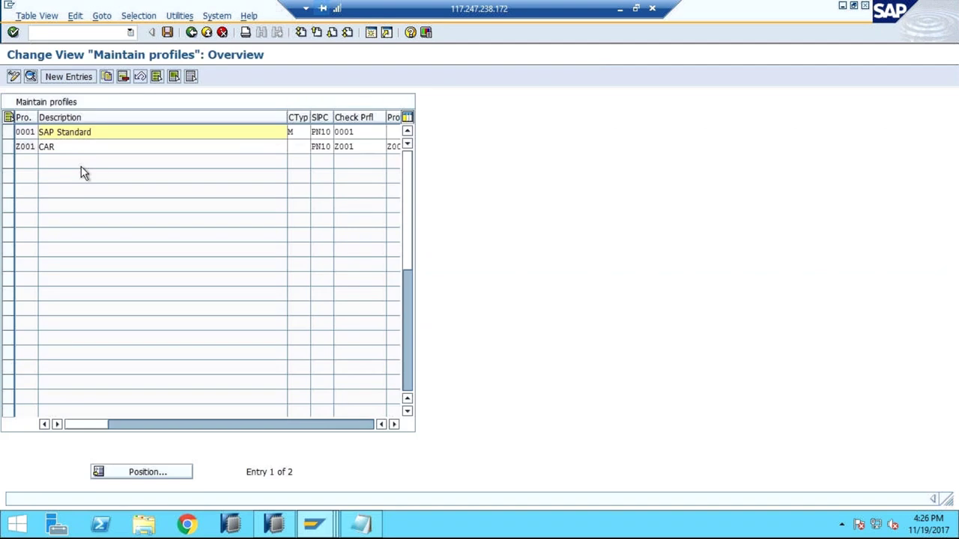
Create a new profile entry with profile type Y001 and set its currency to EUR
{"action": "left_click", "coordinate": [69, 76]}
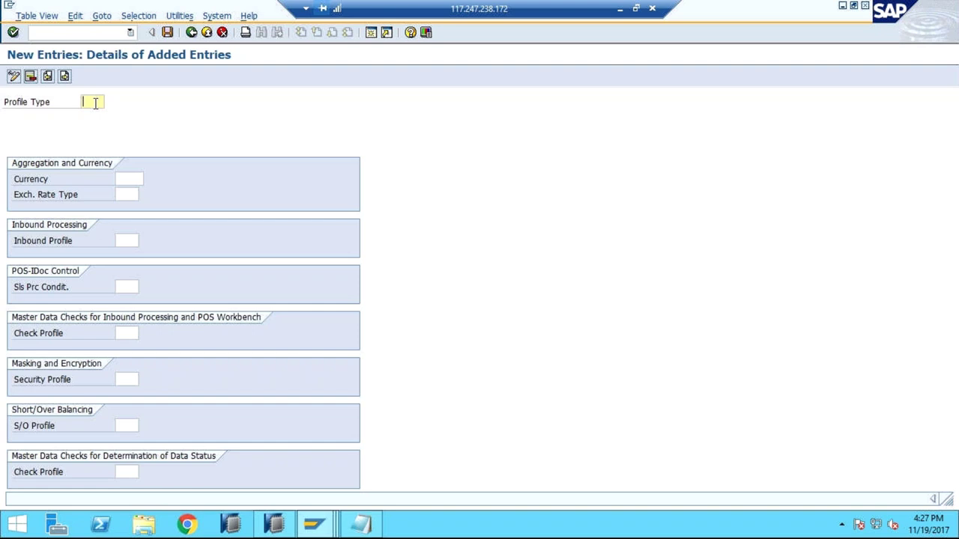
{"action": "type", "text": "y001"}
{"action": "key", "text": "Tab"}
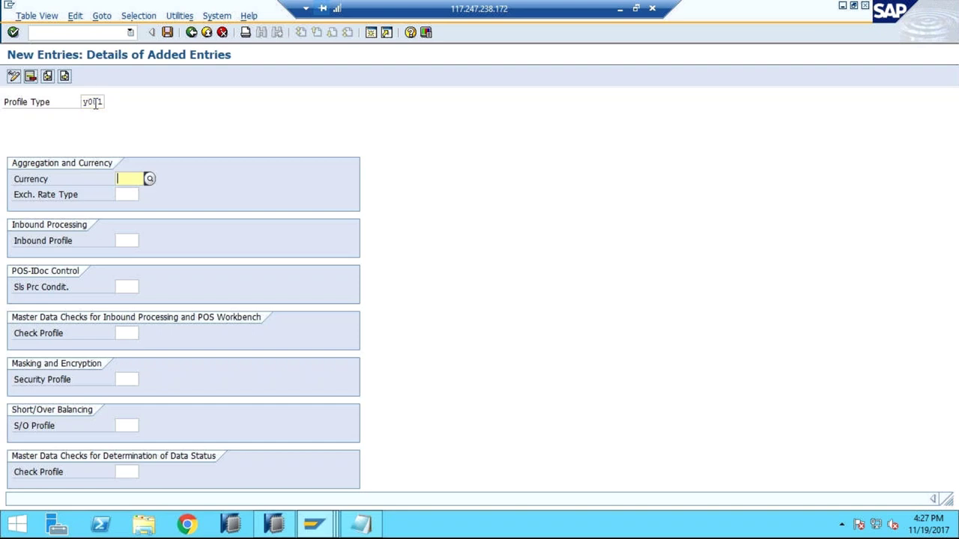
{"action": "left_click", "coordinate": [89, 105]}
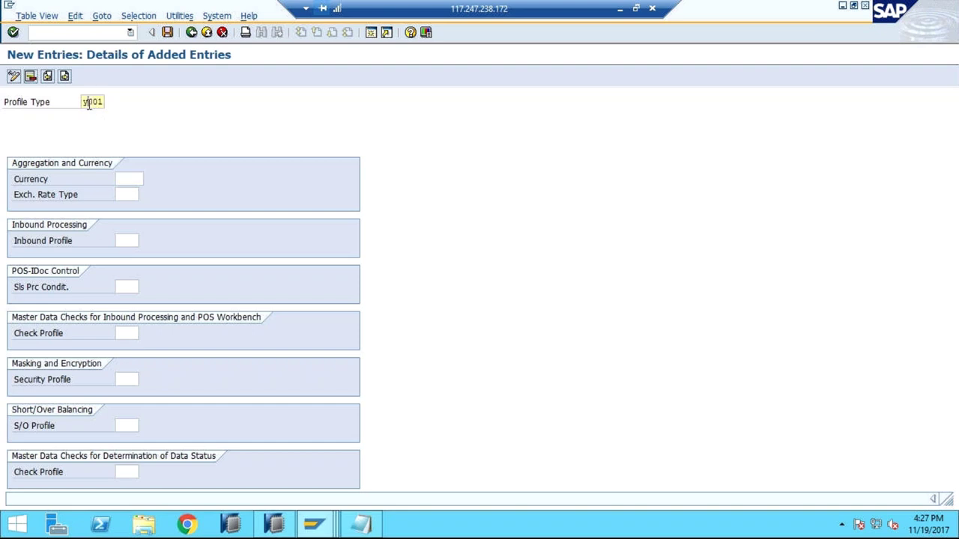
{"action": "key", "text": "Delete"}
{"action": "type", "text": "0"}
{"action": "left_click", "coordinate": [128, 178]}
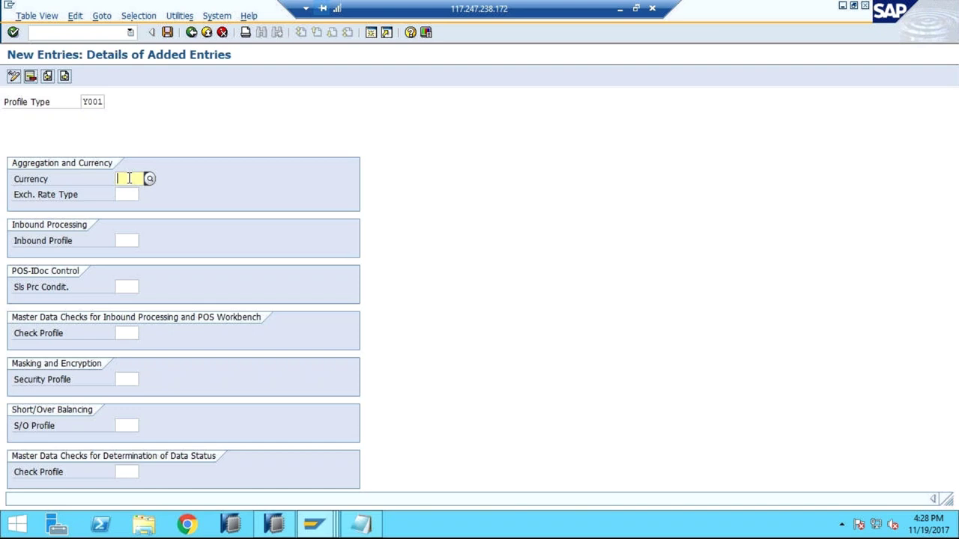
{"action": "type", "text": "EUR"}
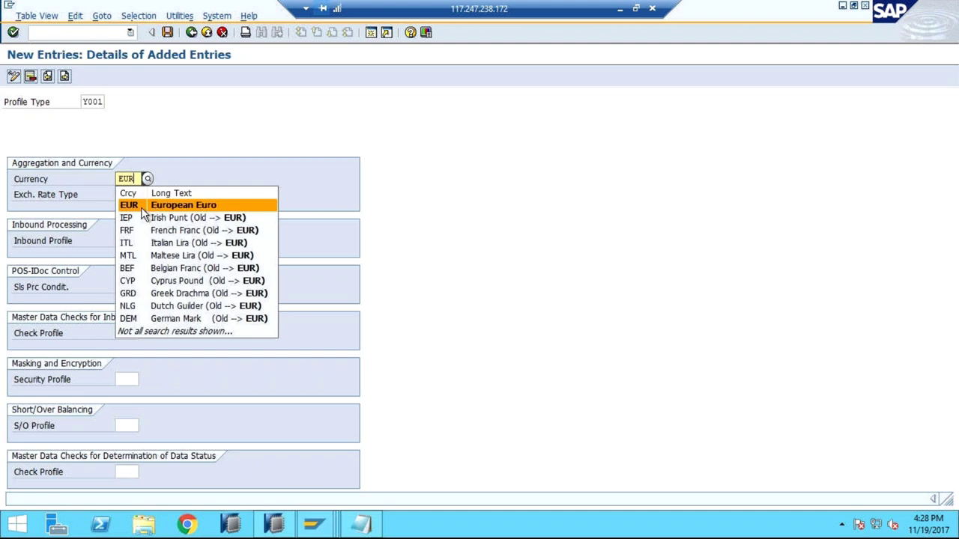
{"action": "left_click", "coordinate": [141, 209]}
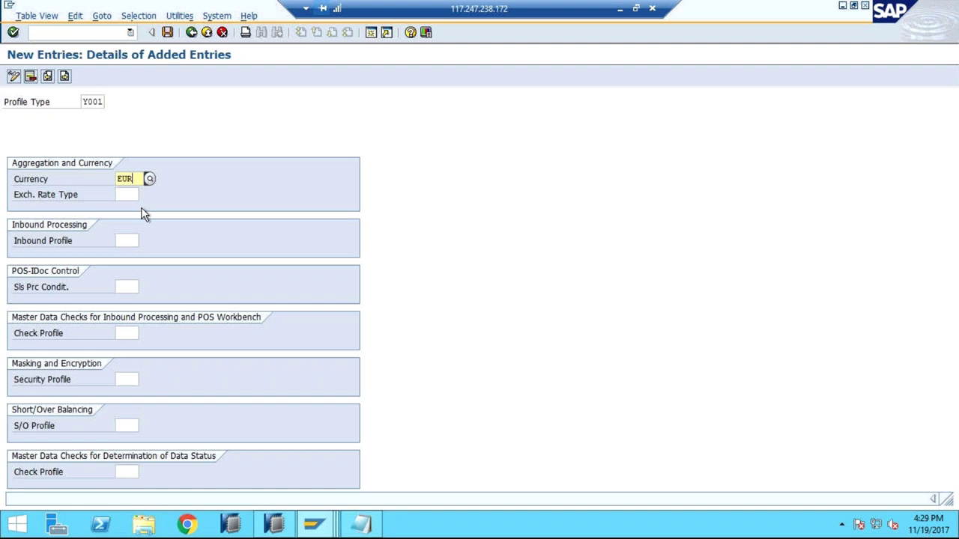
Examine the new profile's remaining fields and the list of available inbound profiles, without choosing one
{"action": "left_click", "coordinate": [125, 195]}
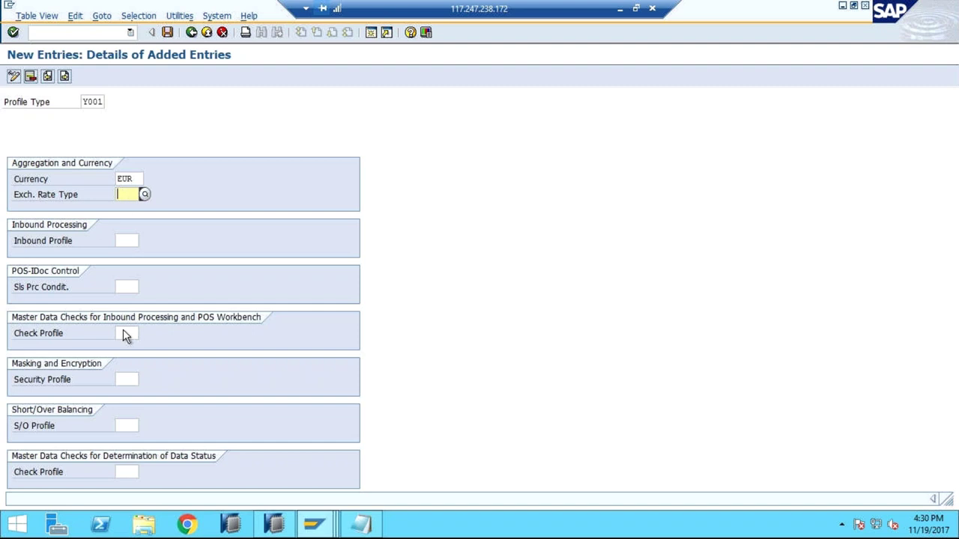
{"action": "left_click", "coordinate": [136, 179]}
{"action": "left_click", "coordinate": [95, 100]}
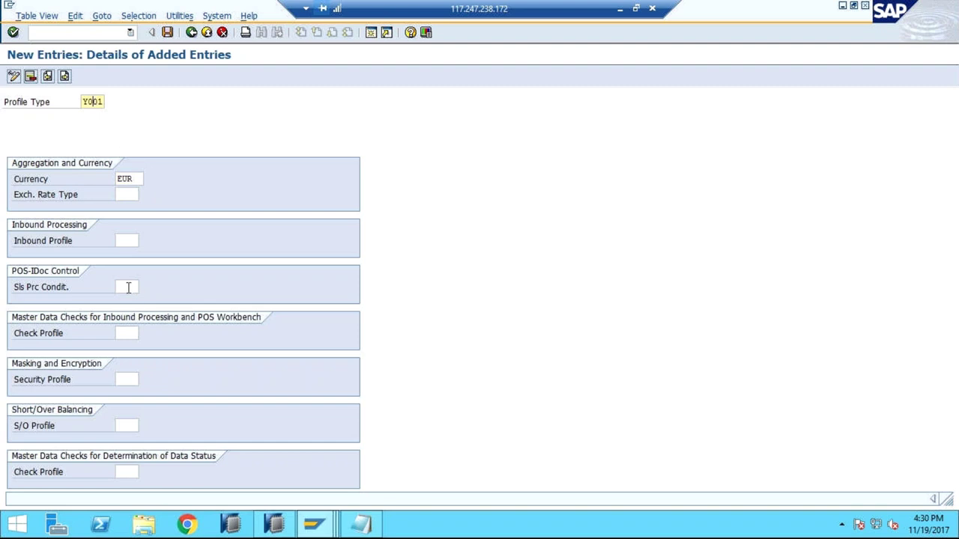
{"action": "left_click", "coordinate": [129, 287]}
{"action": "left_click", "coordinate": [130, 242]}
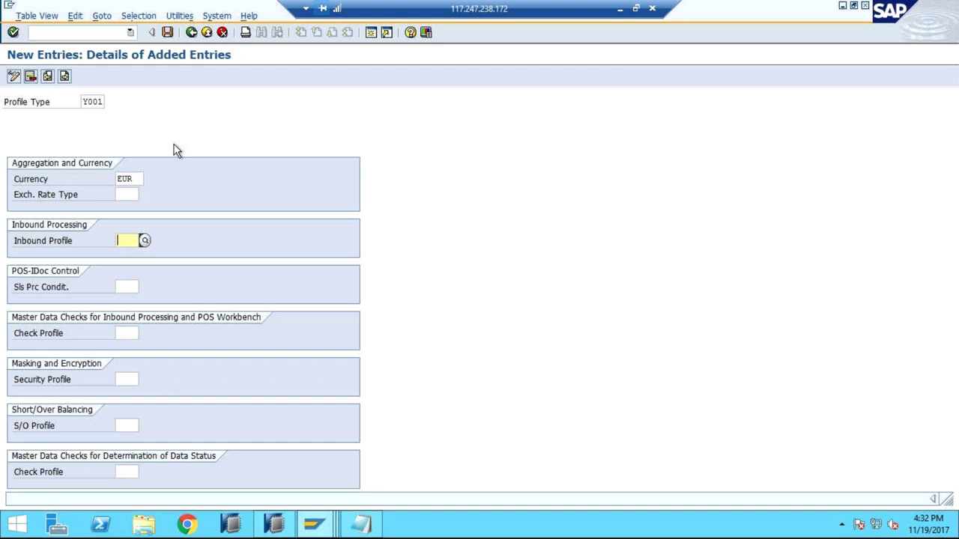
{"action": "left_click", "coordinate": [143, 240]}
{"action": "left_click", "coordinate": [153, 255]}
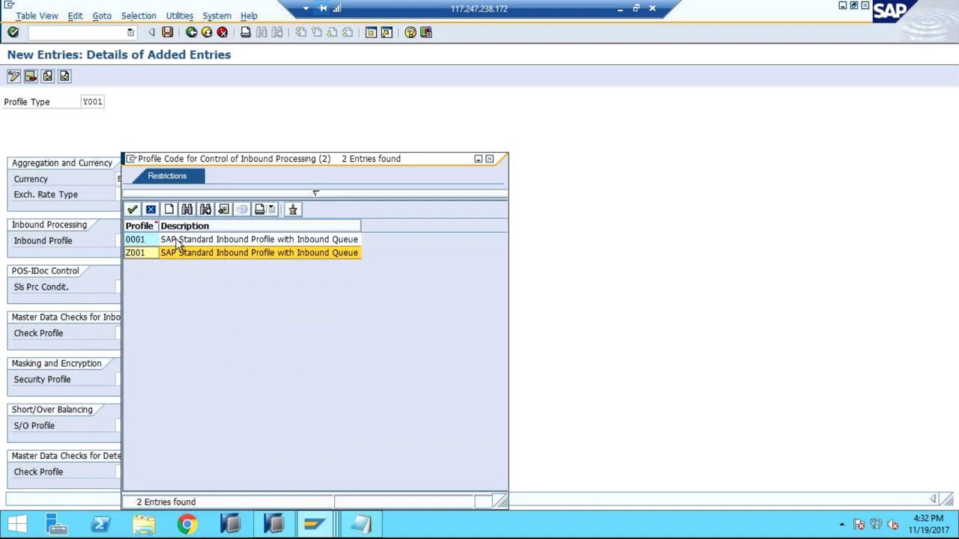
{"action": "left_click", "coordinate": [178, 242]}
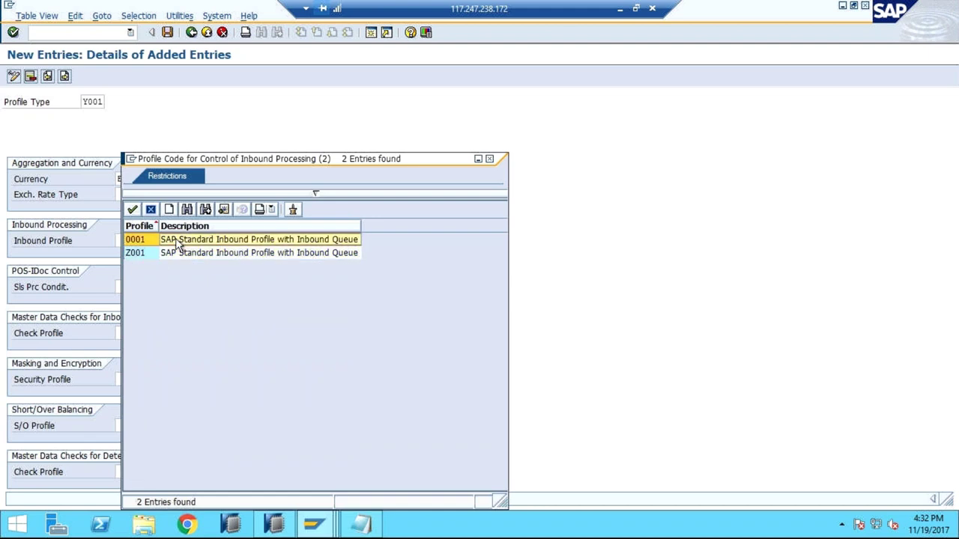
{"action": "left_click", "coordinate": [491, 161]}
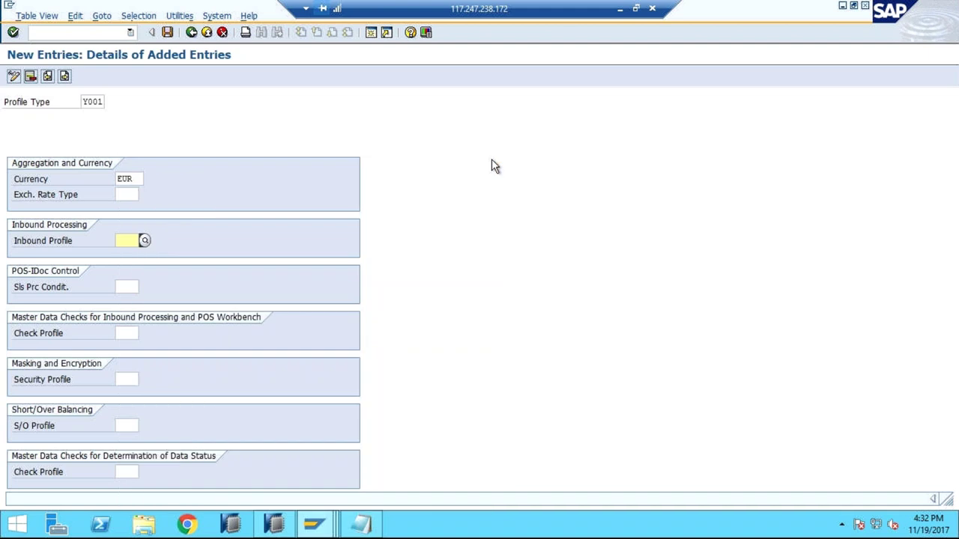
Save profile Y001 to customizing request CLDK900012
{"action": "left_click", "coordinate": [169, 32]}
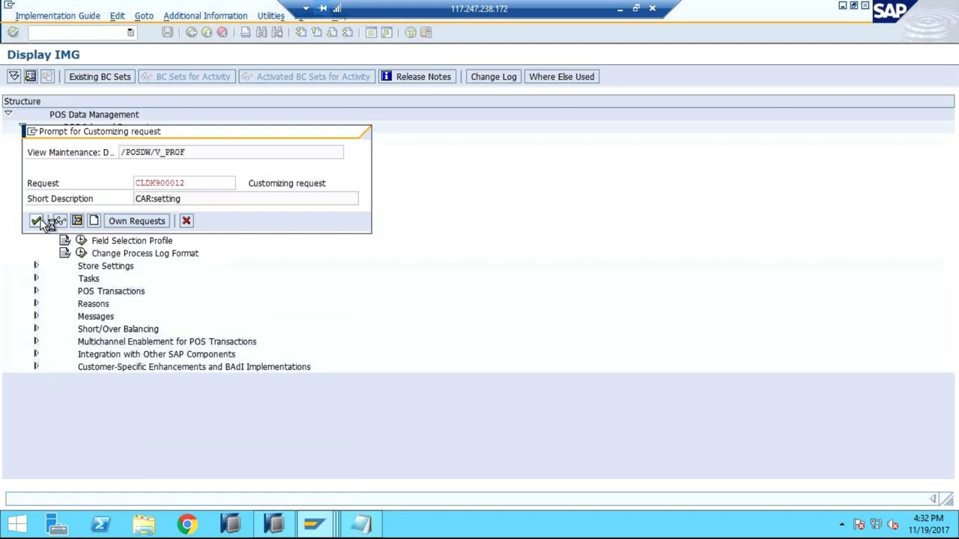
{"action": "left_click", "coordinate": [38, 221]}
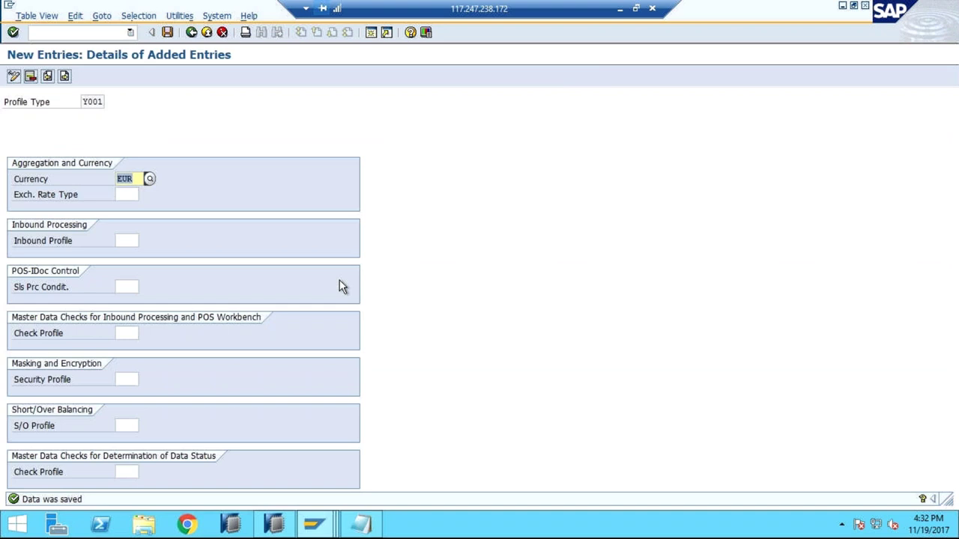
Switch to the Document1 notes in Word and review the POS, Hybris and CRM integration flows through CAR to RETAIL/FMS
{"action": "left_click", "coordinate": [620, 10]}
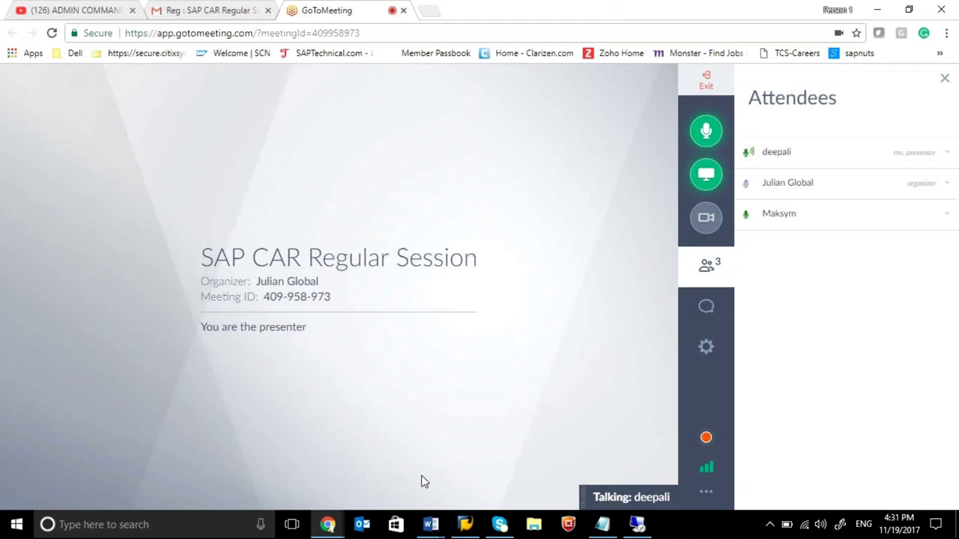
{"action": "mouse_move", "coordinate": [431, 525]}
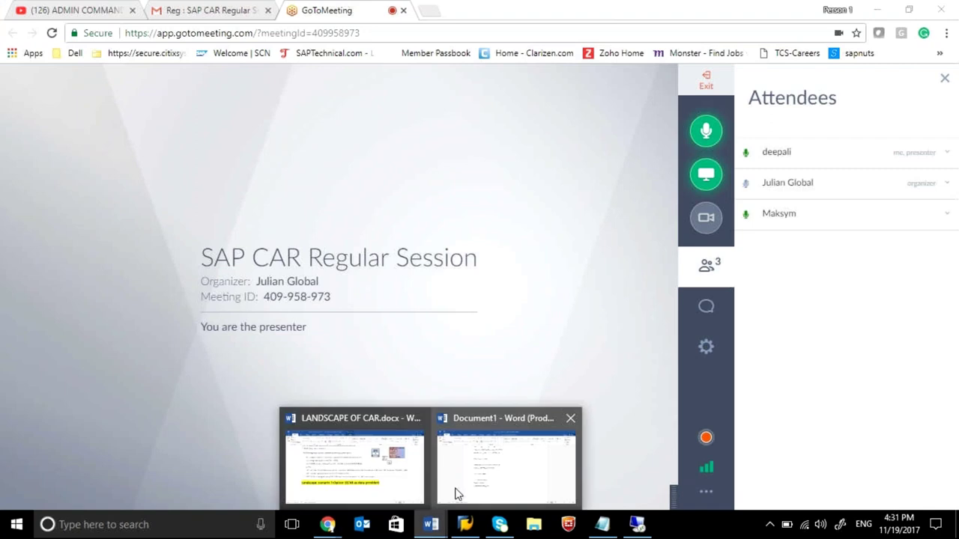
{"action": "left_click", "coordinate": [459, 495]}
{"action": "key", "text": "Up"}
{"action": "key", "text": "Up"}
{"action": "key", "text": "Up"}
{"action": "key", "text": "Up"}
{"action": "key", "text": "Up"}
{"action": "key", "text": "Up"}
{"action": "key", "text": "Up"}
{"action": "key", "text": "Up"}
{"action": "key", "text": "Up"}
{"action": "key", "text": "Up"}
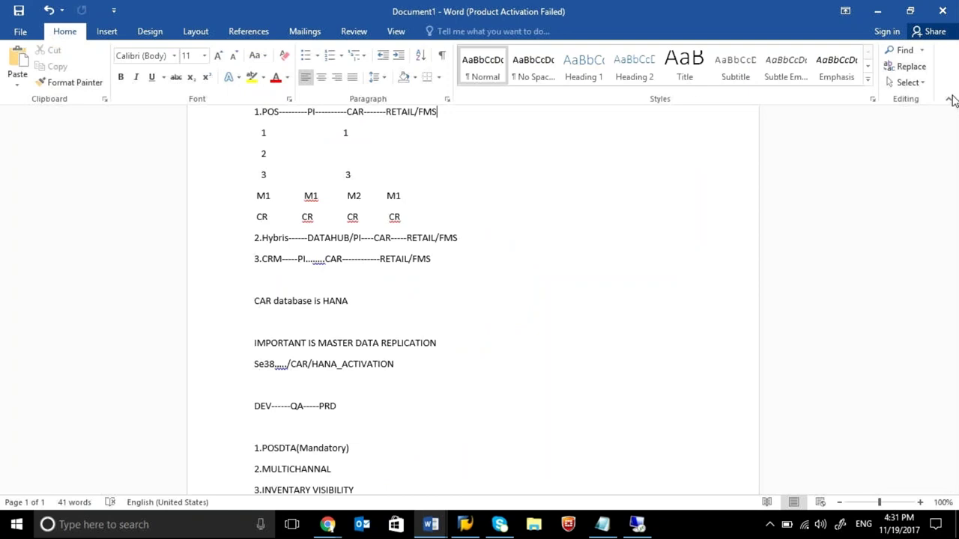
{"action": "scroll", "coordinate": [956, 129], "scroll_direction": "up", "scroll_amount": 3}
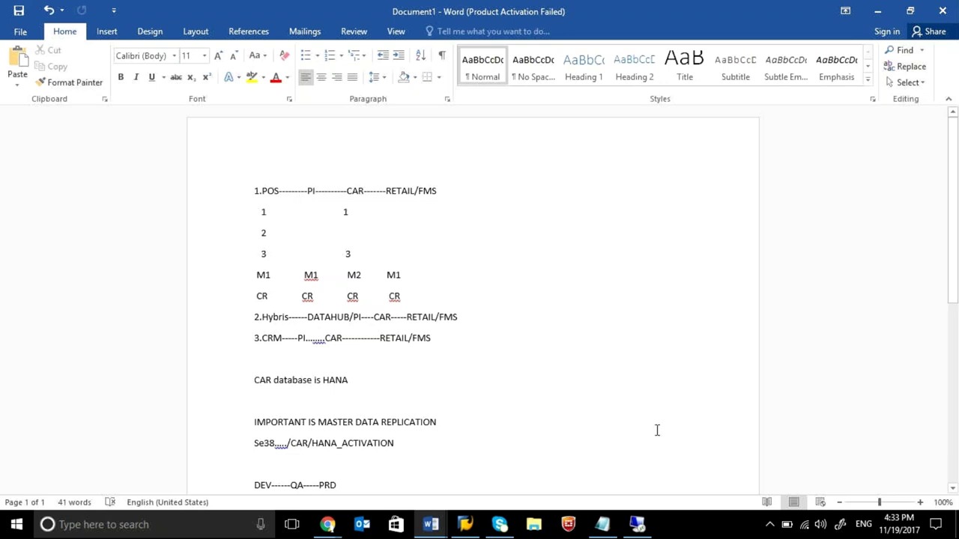
Switch back to the remote SAP session, leave the profile maintenance and open the Define Inbound Profile activity
{"action": "left_click", "coordinate": [638, 525]}
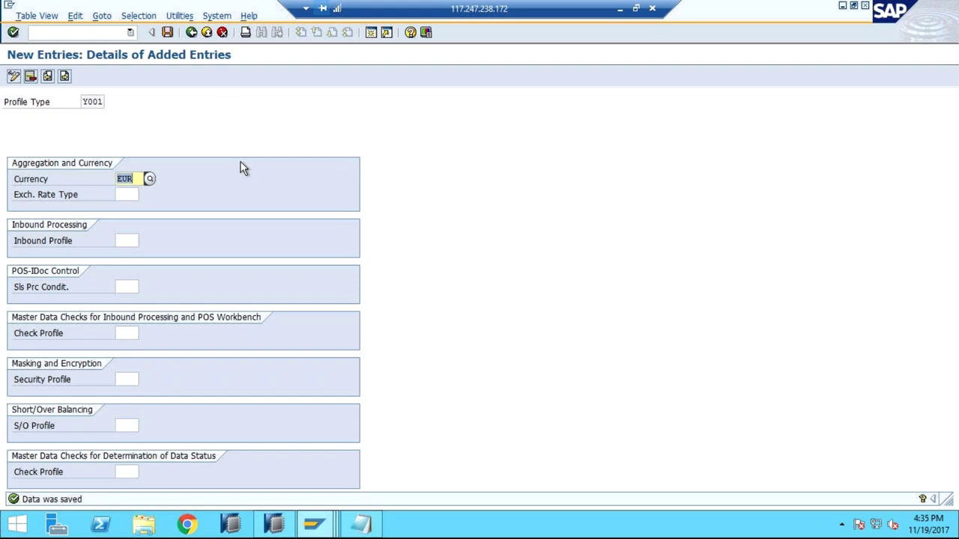
{"action": "left_click", "coordinate": [188, 33]}
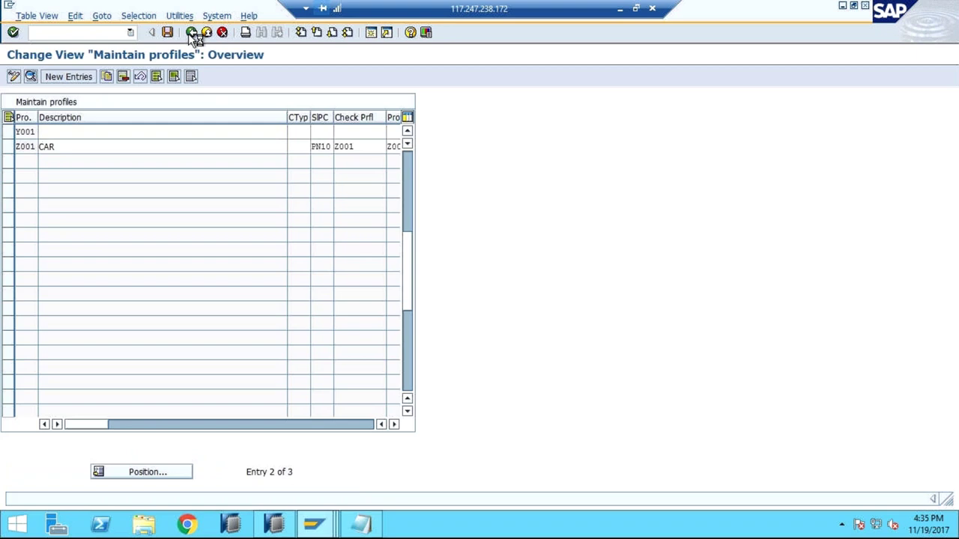
{"action": "left_click", "coordinate": [188, 33]}
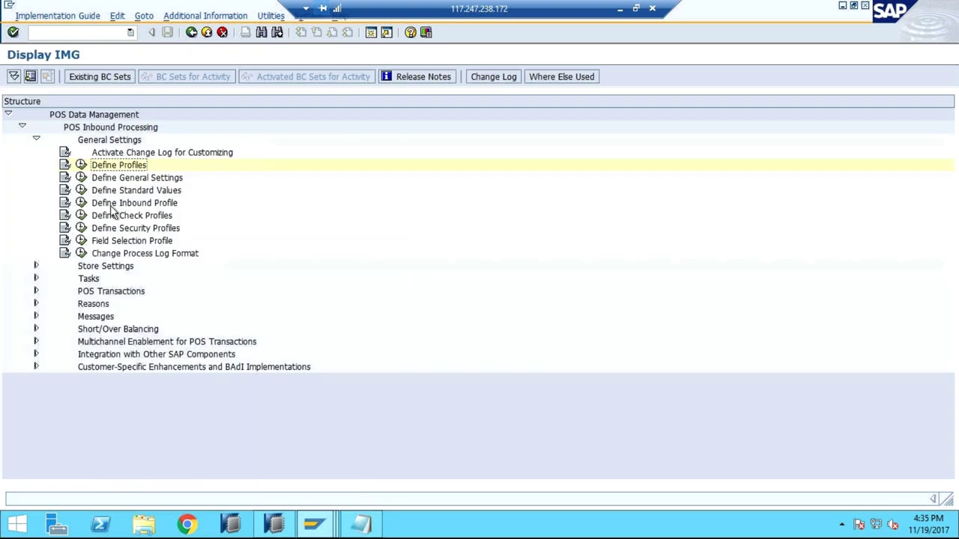
{"action": "left_click", "coordinate": [82, 203]}
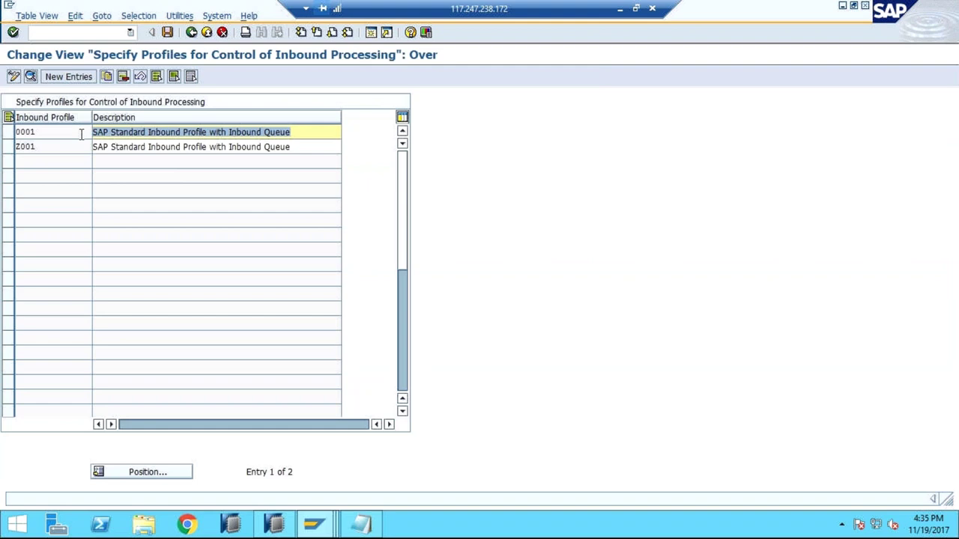
Open the details of inbound profile 0001 and examine its maximum transactions per entry and per LUW
{"action": "left_click", "coordinate": [83, 140]}
{"action": "double_click", "coordinate": [82, 140]}
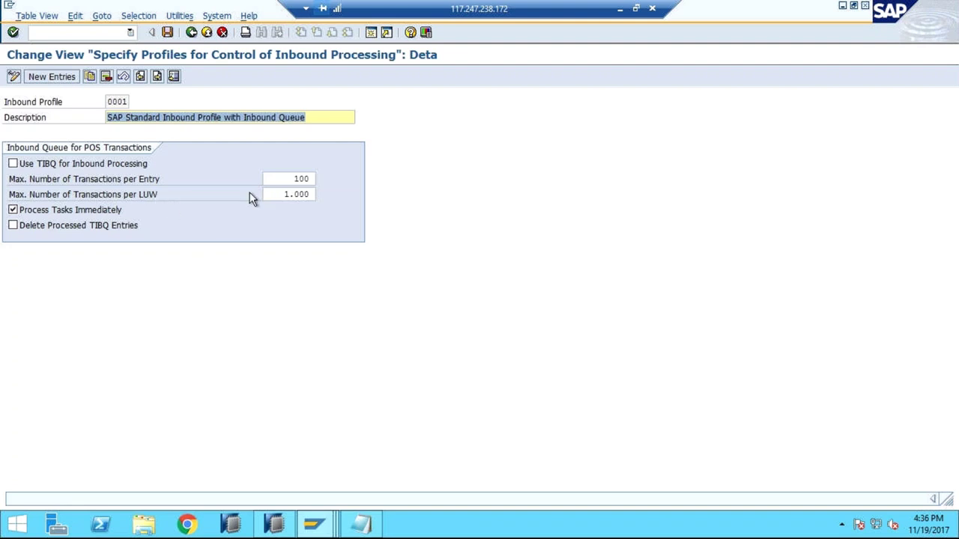
{"action": "left_click", "coordinate": [285, 194]}
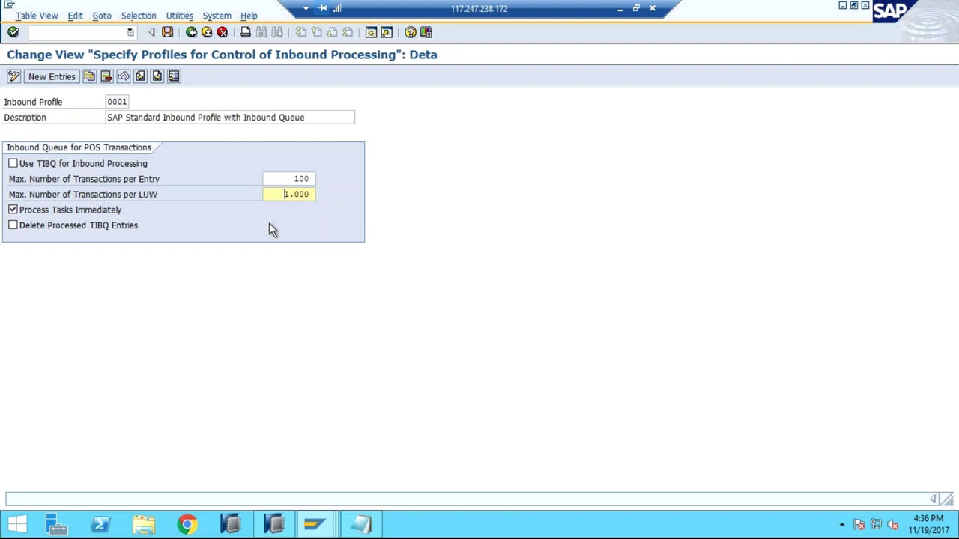
{"action": "left_click", "coordinate": [298, 179]}
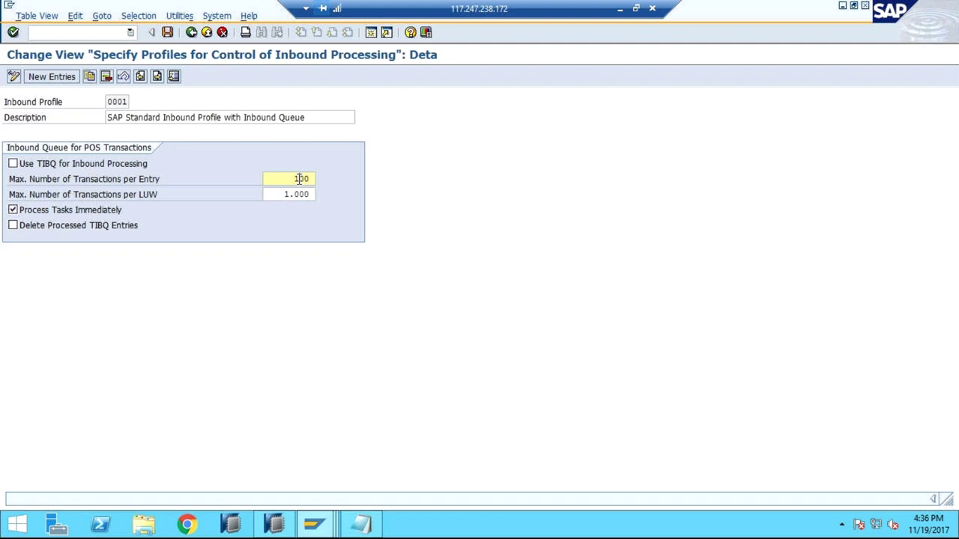
Copy inbound profile 0001 as Y001 with its existing settings and save it to customizing request CLDK900012
{"action": "left_click", "coordinate": [89, 77]}
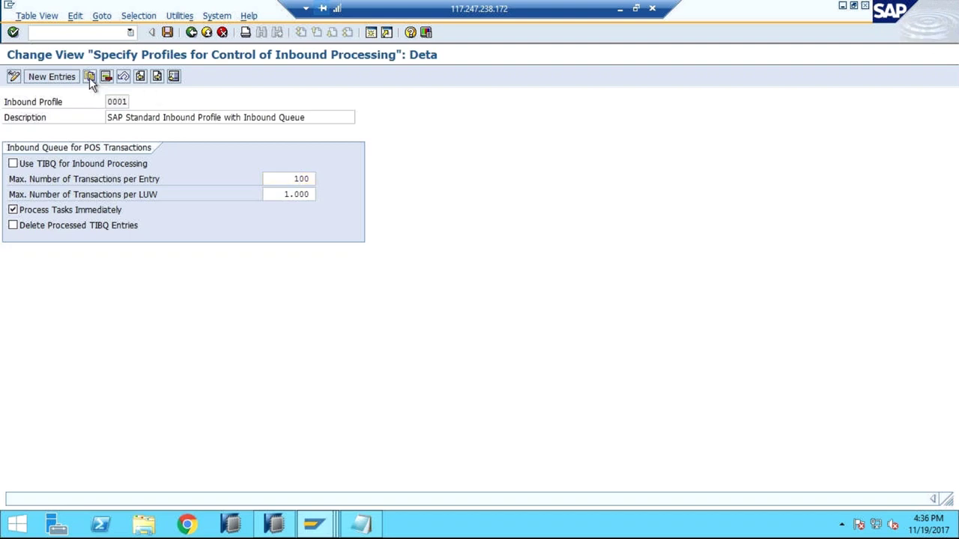
{"action": "type", "text": "Y"}
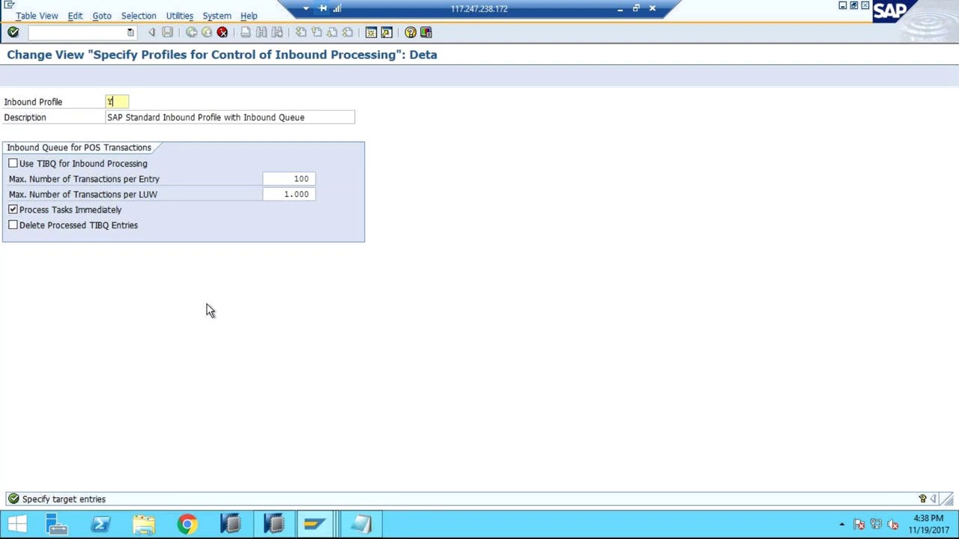
{"action": "left_click", "coordinate": [278, 179]}
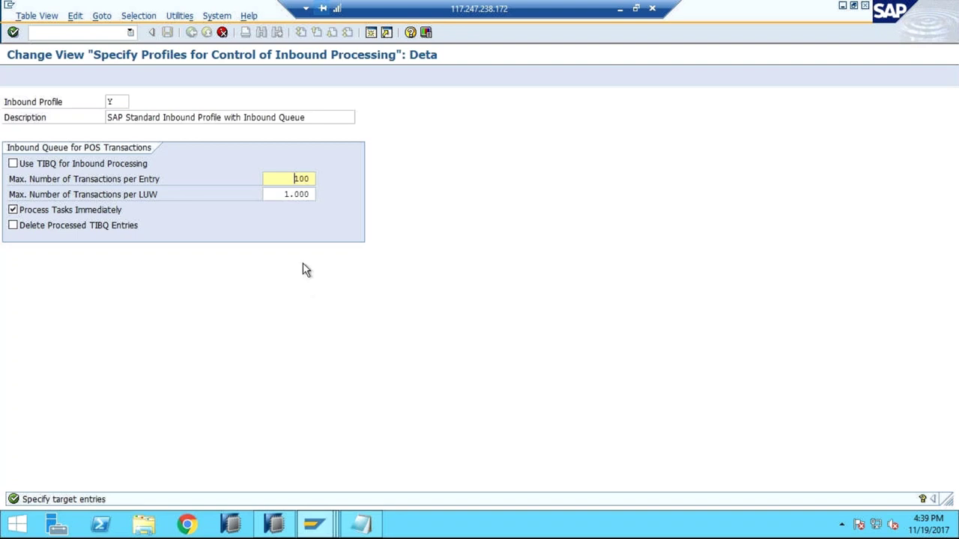
{"action": "type", "text": "0"}
{"action": "key", "text": "BackSpace"}
{"action": "left_click", "coordinate": [116, 99]}
{"action": "type", "text": "Y001"}
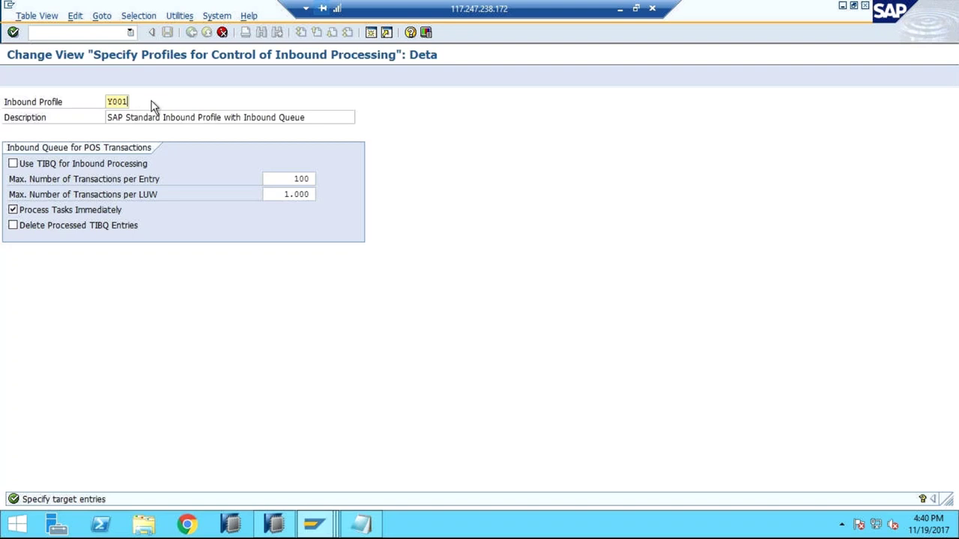
{"action": "key", "text": "Return"}
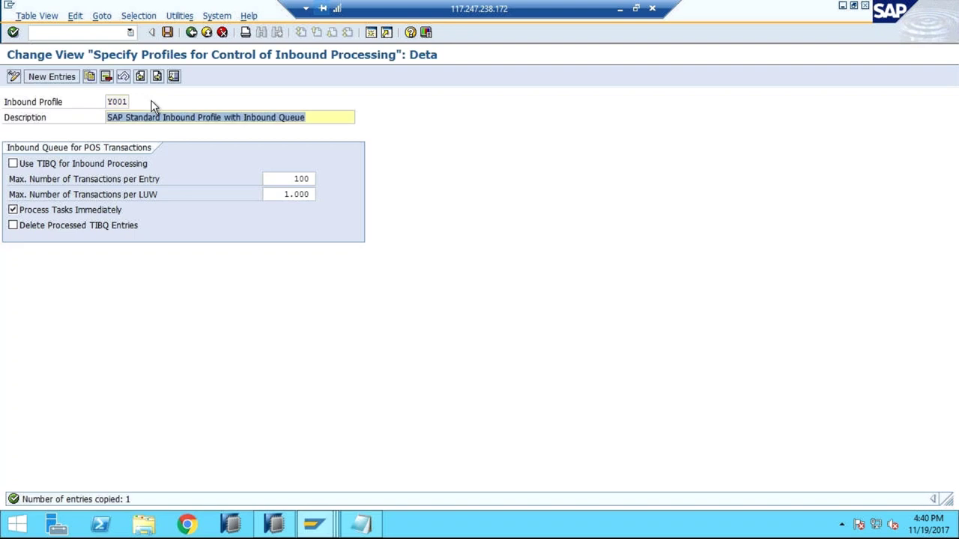
{"action": "left_click", "coordinate": [168, 33]}
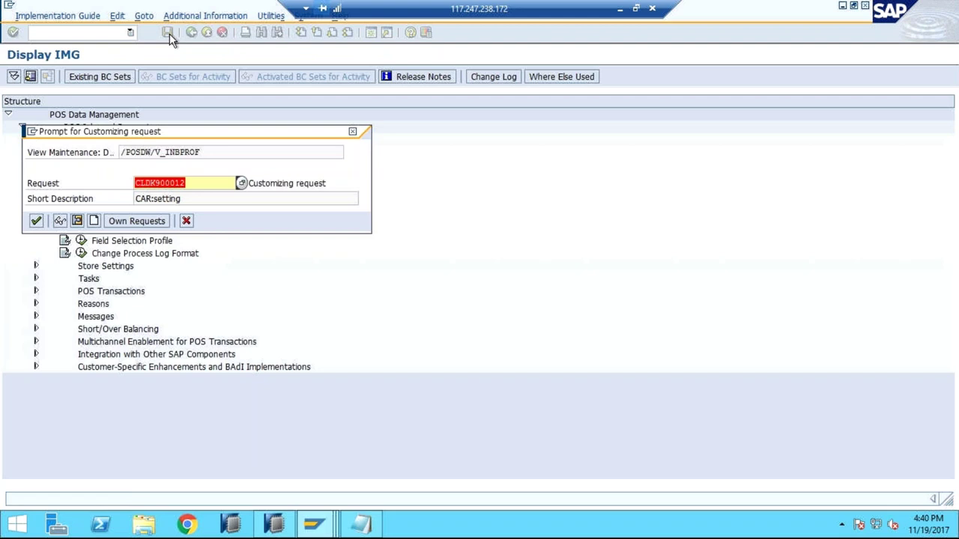
{"action": "left_click", "coordinate": [36, 221]}
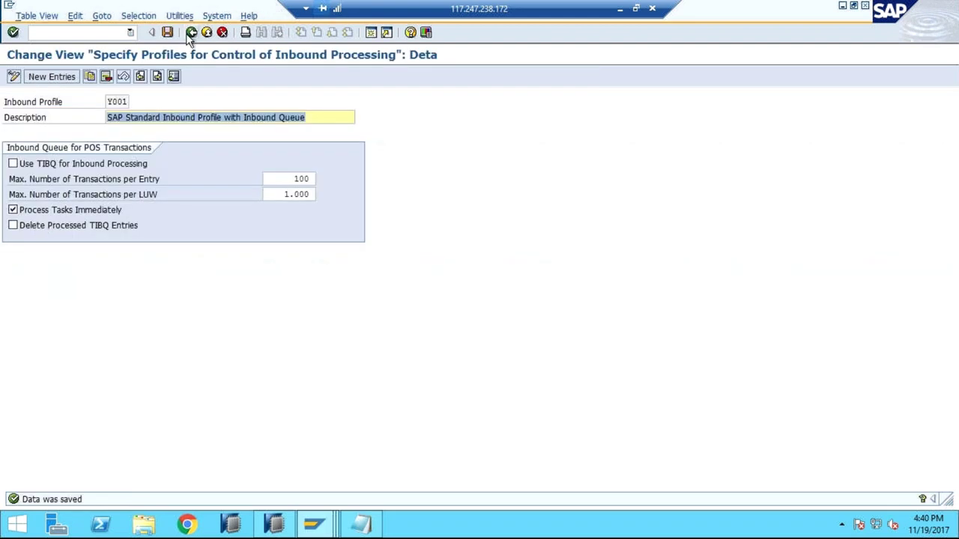
Return to the POS Data Management IMG and reopen the Define Profiles activity
{"action": "left_click", "coordinate": [191, 34]}
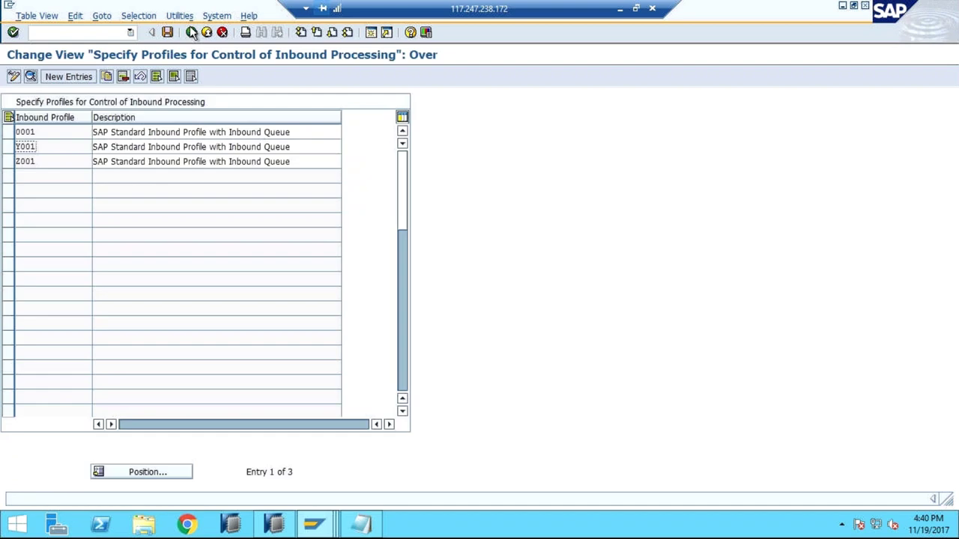
{"action": "left_click", "coordinate": [191, 34]}
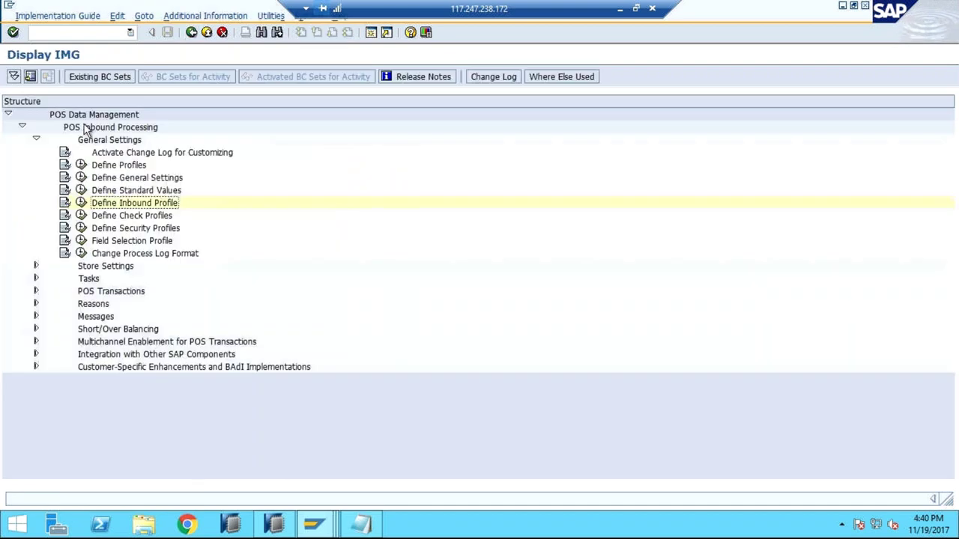
{"action": "left_click", "coordinate": [81, 164]}
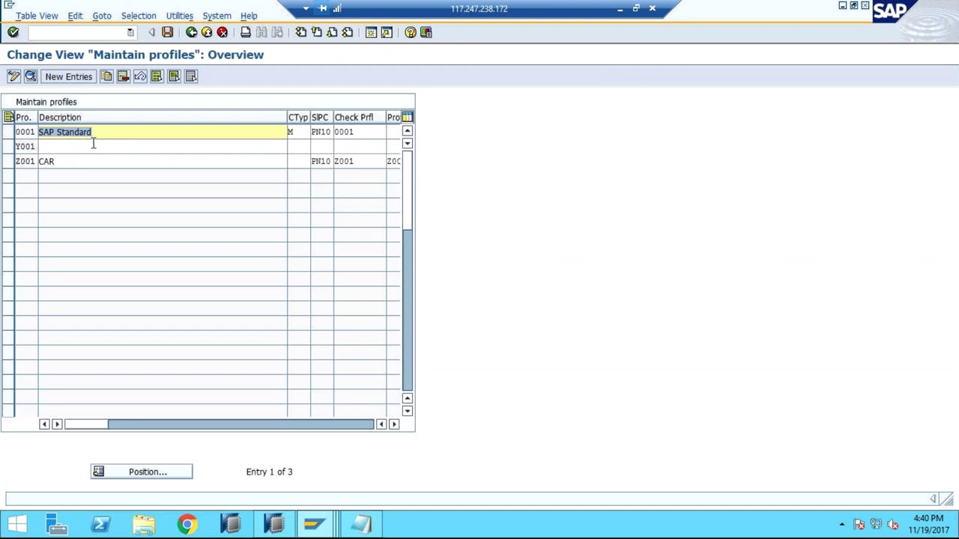
Open the details of profile Y001 and set its inbound profile to Y001 and its sales price condition to PN10
{"action": "double_click", "coordinate": [93, 147]}
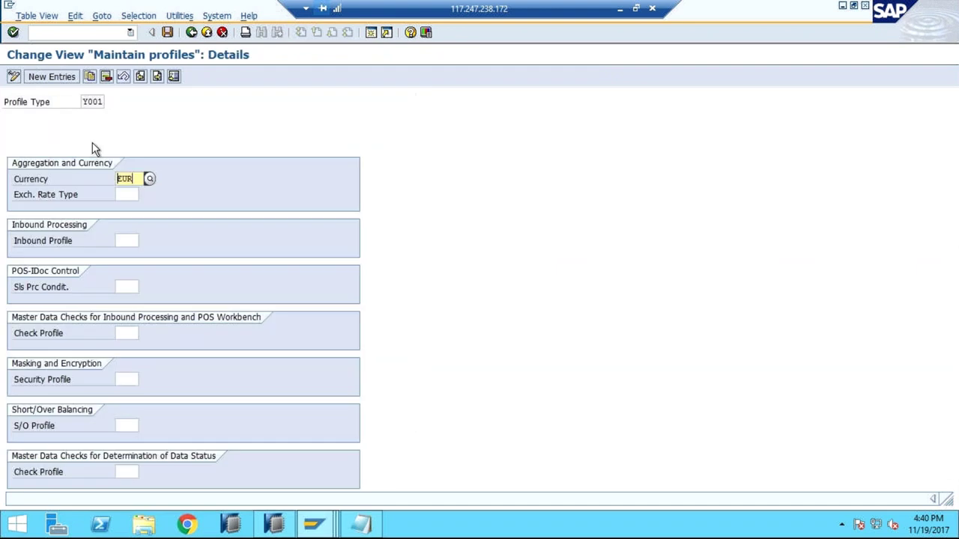
{"action": "left_click", "coordinate": [134, 240]}
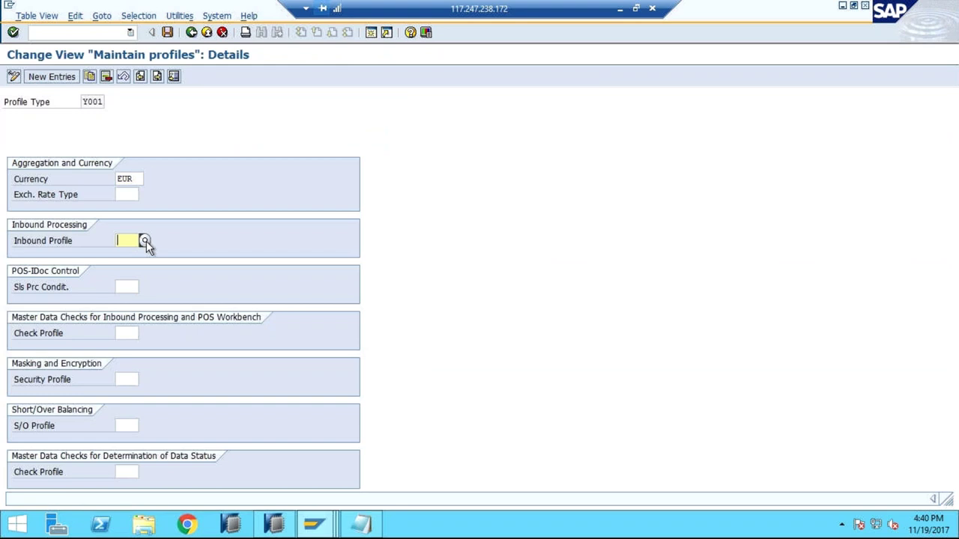
{"action": "left_click", "coordinate": [146, 241]}
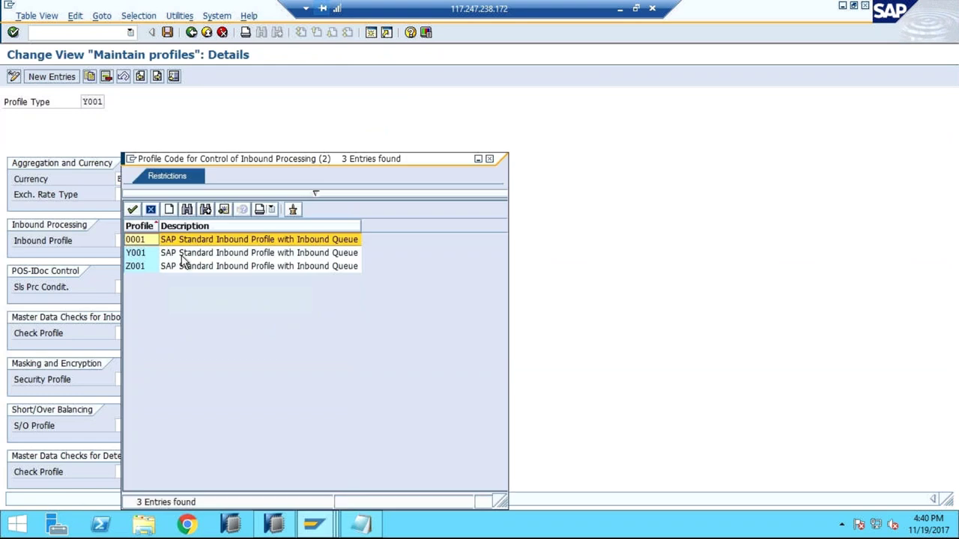
{"action": "double_click", "coordinate": [181, 255]}
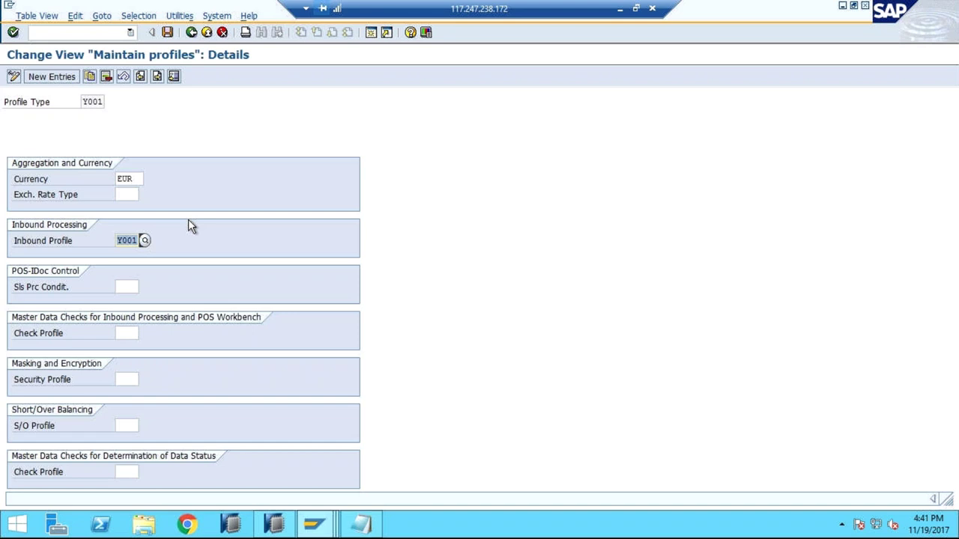
{"action": "key", "text": "Tab"}
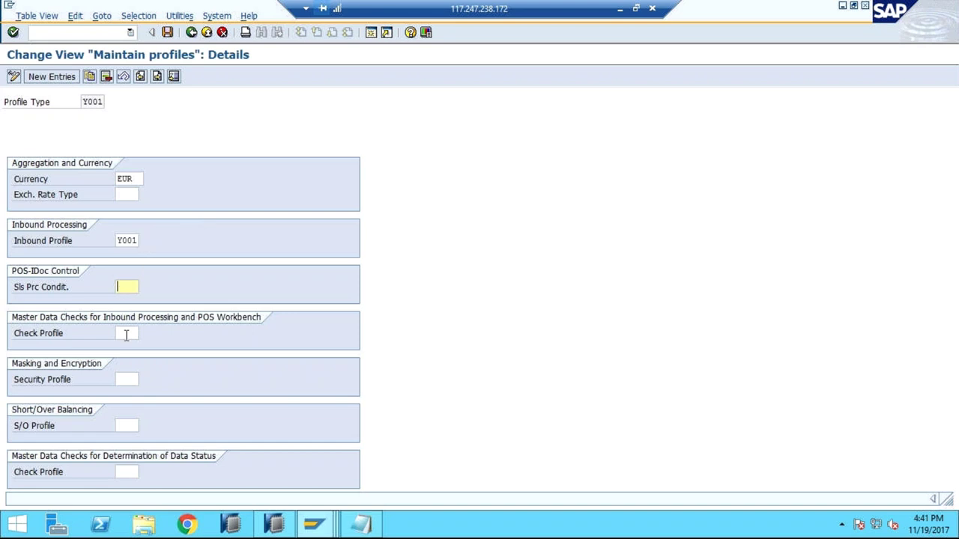
{"action": "left_click", "coordinate": [126, 335]}
{"action": "left_click", "coordinate": [130, 288]}
{"action": "type", "text": "PN10"}
Launch Notepad on the remote desktop with a blank document and position its window clear of the profile fields
{"action": "key", "text": "super+r"}
{"action": "type", "text": "NO"}
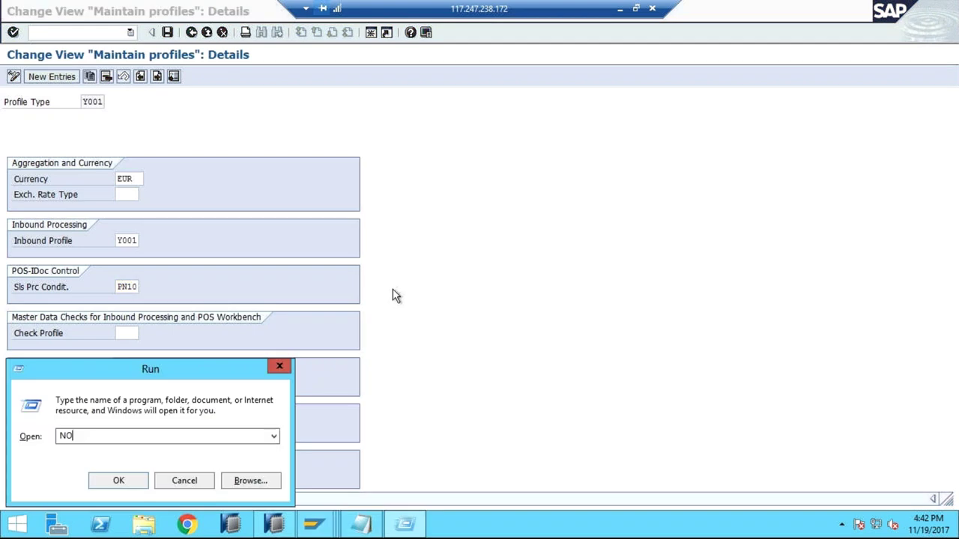
{"action": "type", "text": "TEPAD"}
{"action": "key", "text": "Return"}
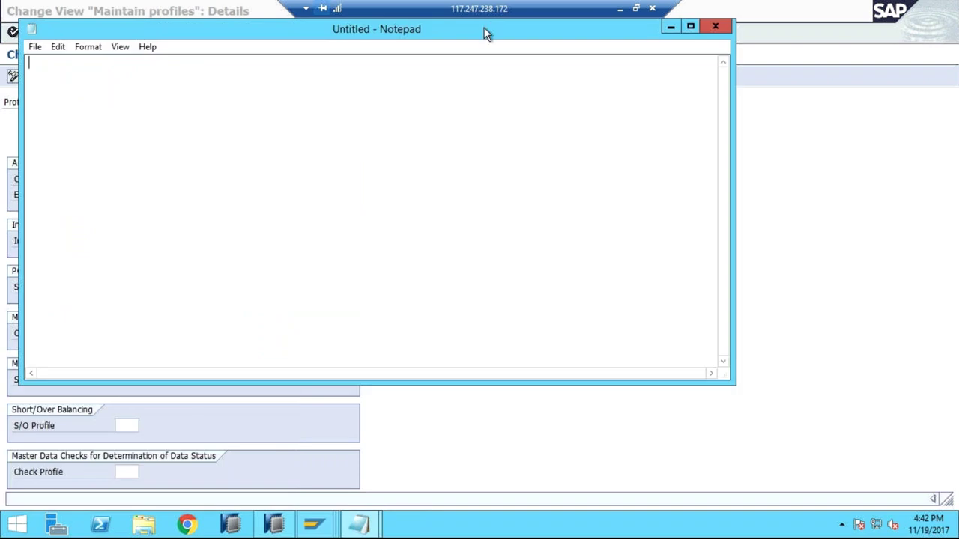
{"action": "left_click_drag", "start_coordinate": [524, 48], "coordinate": [626, 69]}
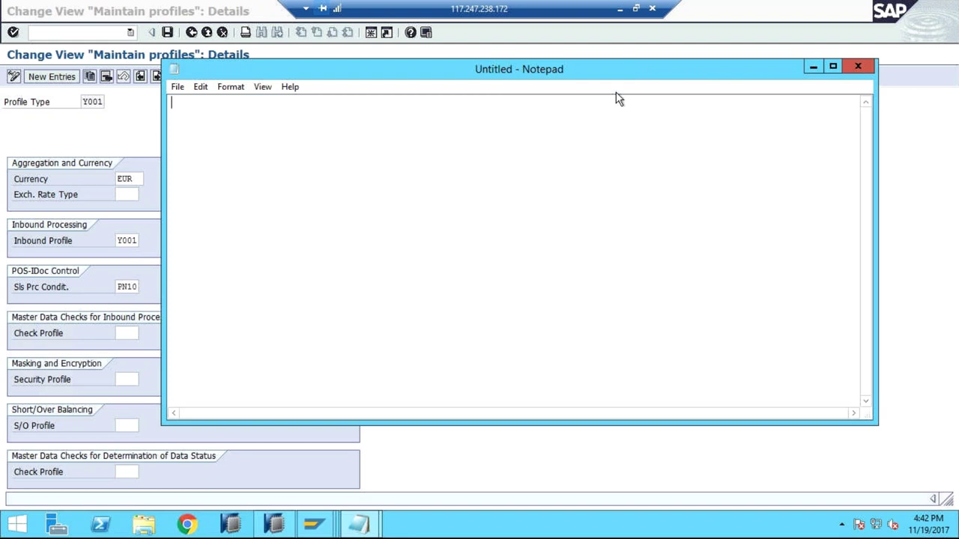
Write the note line "1.WPUBON -----------SALES NON AGGREGATION SALES" in the blank document
{"action": "type", "text": "1.WPUBON SALE"}
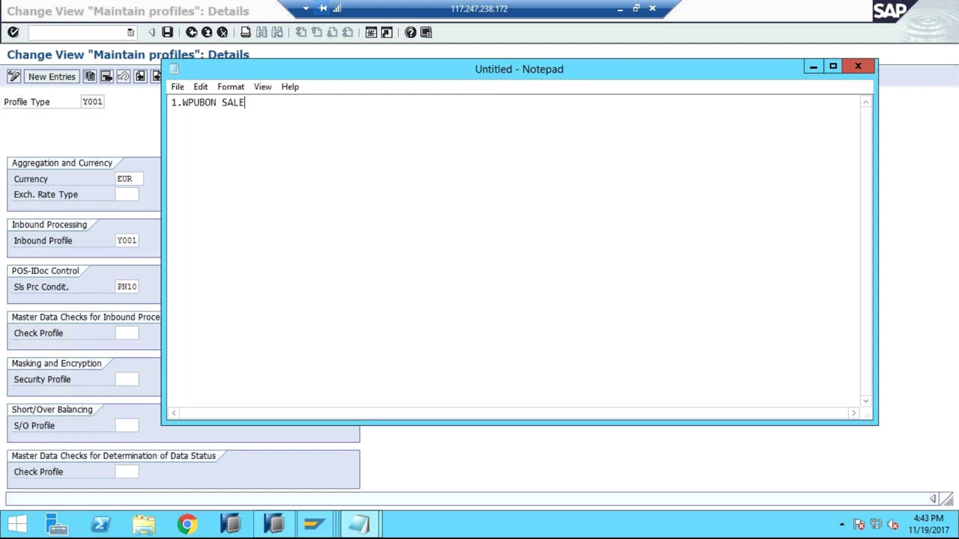
{"action": "type", "text": "S NO"}
{"action": "type", "text": "G"}
{"action": "key", "text": "BackSpace"}
{"action": "key", "text": "BackSpace"}
{"action": "type", "text": "N AG"}
{"action": "type", "text": "GGR"}
{"action": "type", "text": "G"}
{"action": "key", "text": "BackSpace"}
{"action": "key", "text": "BackSpace"}
{"action": "key", "text": "BackSpace"}
{"action": "type", "text": "REGATION D"}
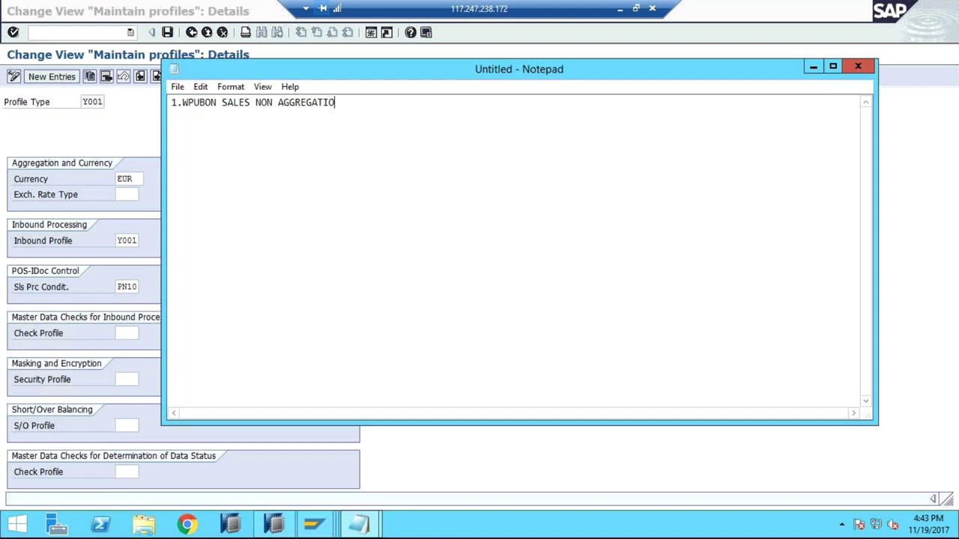
{"action": "key", "text": "BackSpace"}
{"action": "key", "text": "BackSpace"}
{"action": "type", "text": "SALES"}
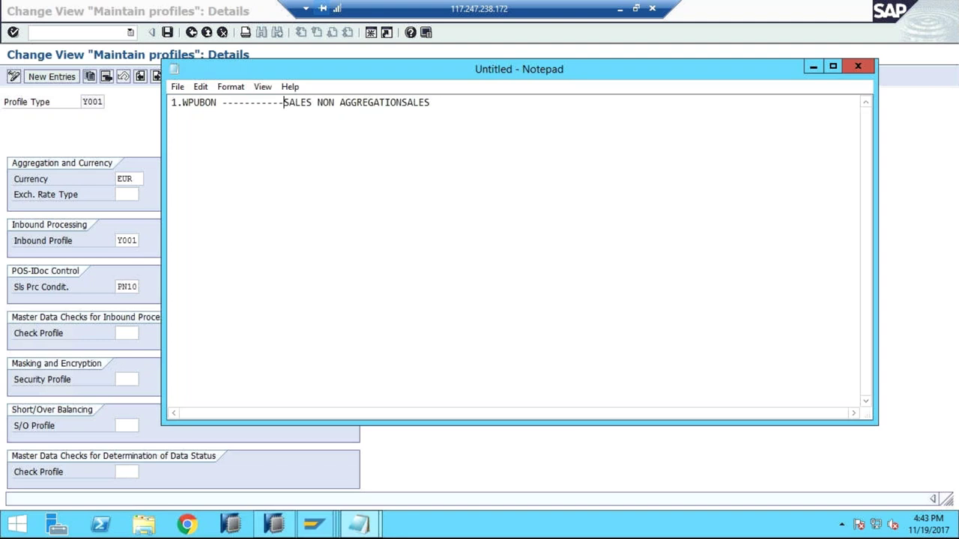
{"action": "left_click", "coordinate": [405, 104]}
{"action": "left_click", "coordinate": [472, 102]}
Add a vertical list running 1, 2, two dotted lines and 10 below the WPUBON line
{"action": "key", "text": "Return"}
{"action": "key", "text": "Return"}
{"action": "type", "text": "10"}
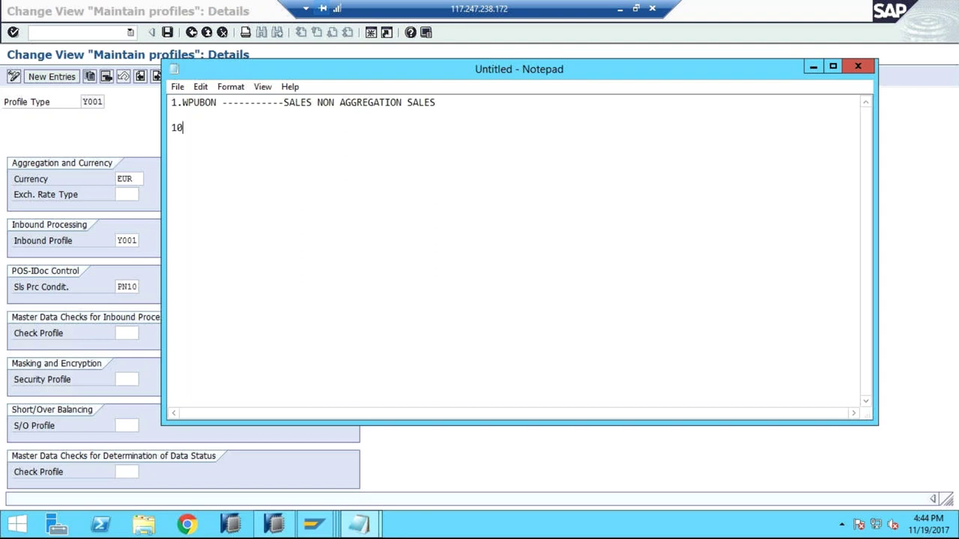
{"action": "key", "text": "BackSpace"}
{"action": "type", "text": "2 "}
{"action": "type", "text": "."}
{"action": "key", "text": "Return"}
{"action": "type", "text": ". "}
{"action": "type", "text": "10"}
{"action": "left_click", "coordinate": [178, 128]}
{"action": "key", "text": "Down"}
{"action": "key", "text": "End"}
Add the numbered entries "1. WPUTAB" and "2. WPUUMS" below the list
{"action": "key", "text": "Return"}
{"action": "key", "text": "Return"}
{"action": "type", "text": "1. "}
{"action": "type", "text": "W"}
{"action": "type", "text": "PUTAB "}
{"action": "type", "text": "2."}
{"action": "type", "text": "WP"}
{"action": "type", "text": "UU"}
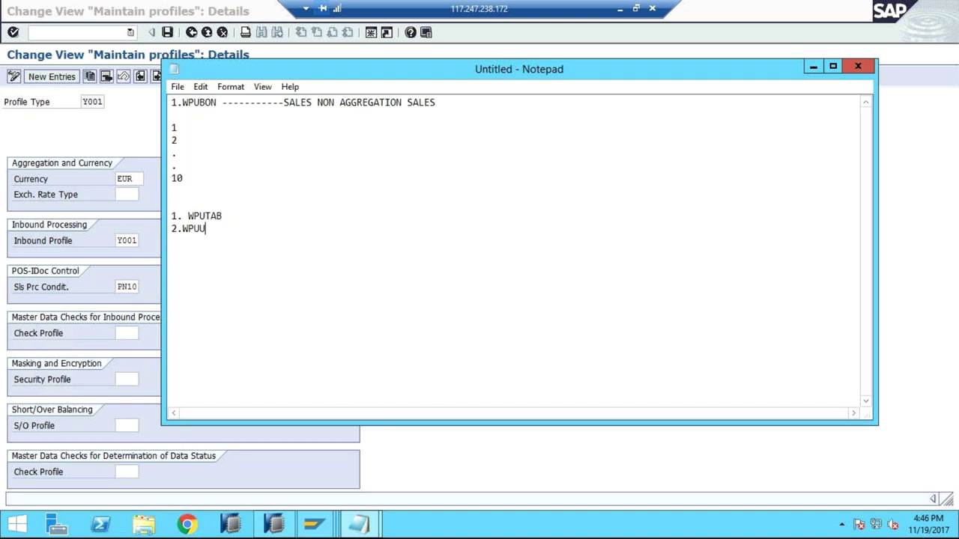
{"action": "type", "text": "MS"}
{"action": "left_click", "coordinate": [182, 229]}
Shift the notes window further off the profile form and review the IDoc notes against the sales price condition field
{"action": "left_click", "coordinate": [218, 102]}
{"action": "left_click_drag", "start_coordinate": [297, 69], "coordinate": [382, 68]}
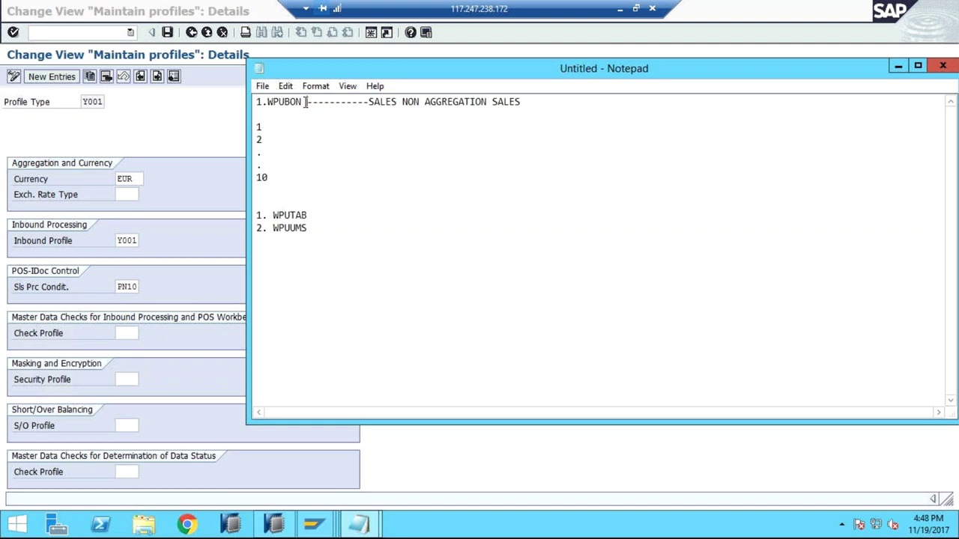
{"action": "left_click", "coordinate": [127, 289]}
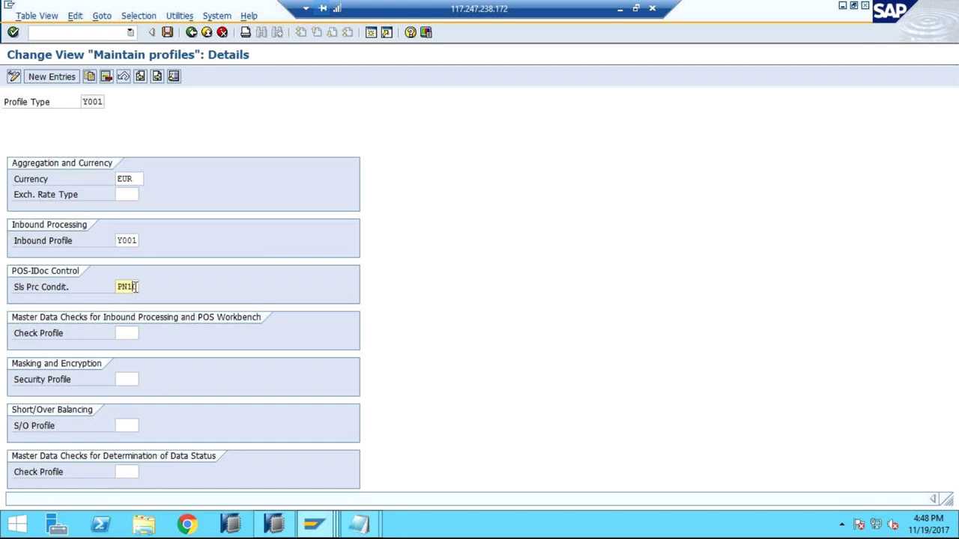
{"action": "type", "text": "0"}
{"action": "left_click", "coordinate": [358, 524]}
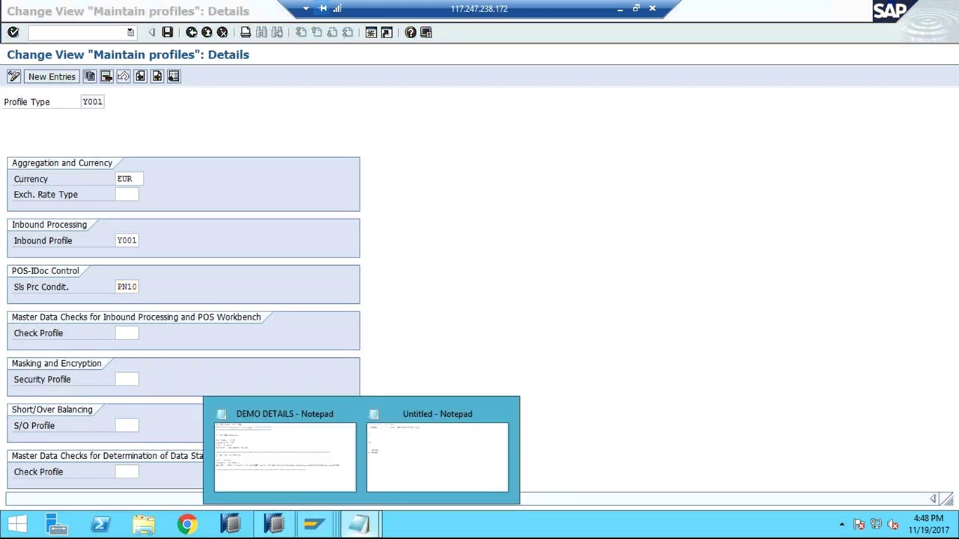
{"action": "left_click", "coordinate": [434, 461]}
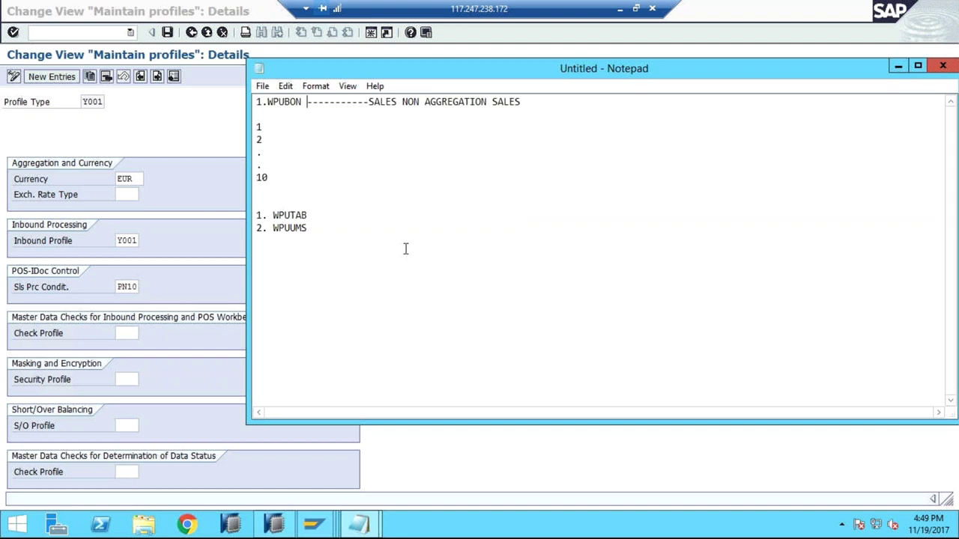
Return to the SAP profile and examine the available exchange rate types, including M, without assigning one
{"action": "left_click", "coordinate": [122, 197]}
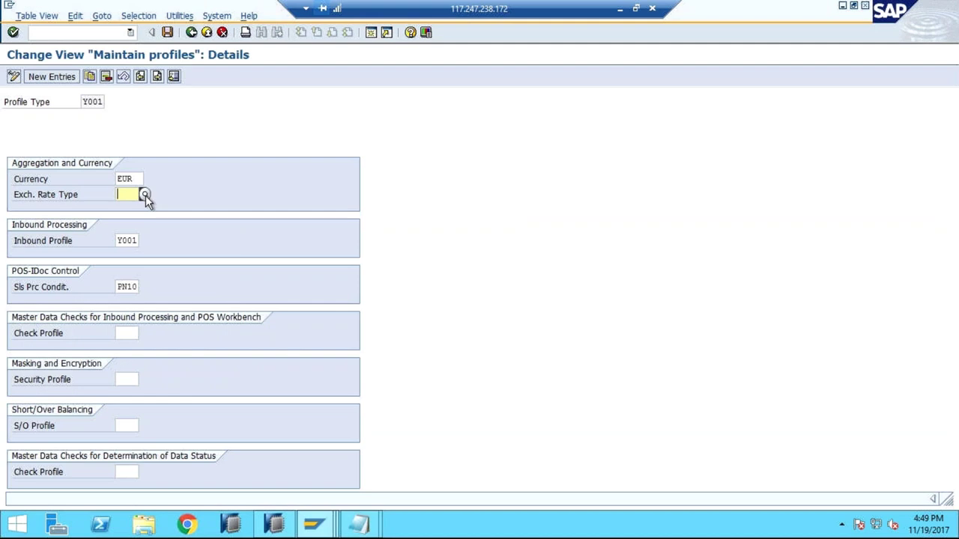
{"action": "left_click", "coordinate": [145, 195]}
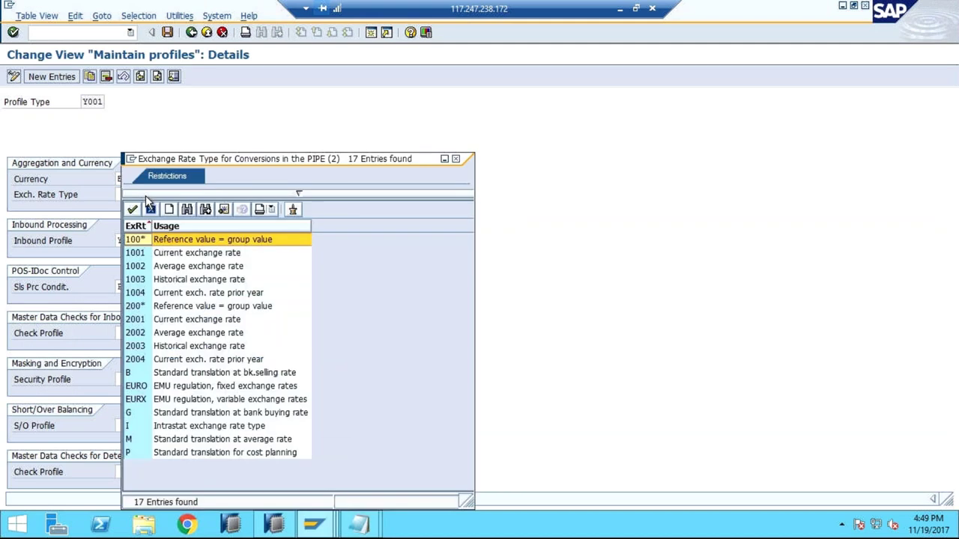
{"action": "left_click", "coordinate": [134, 441]}
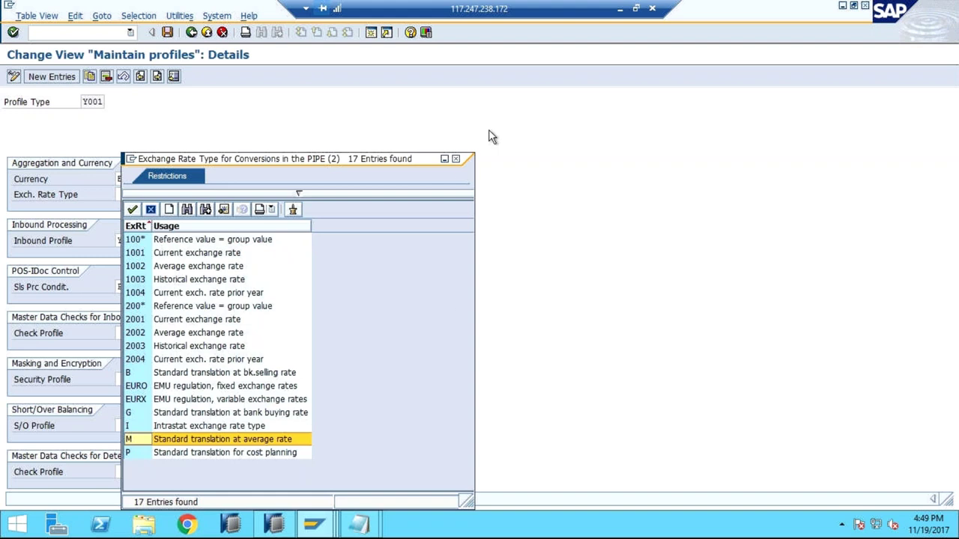
{"action": "left_click", "coordinate": [456, 162]}
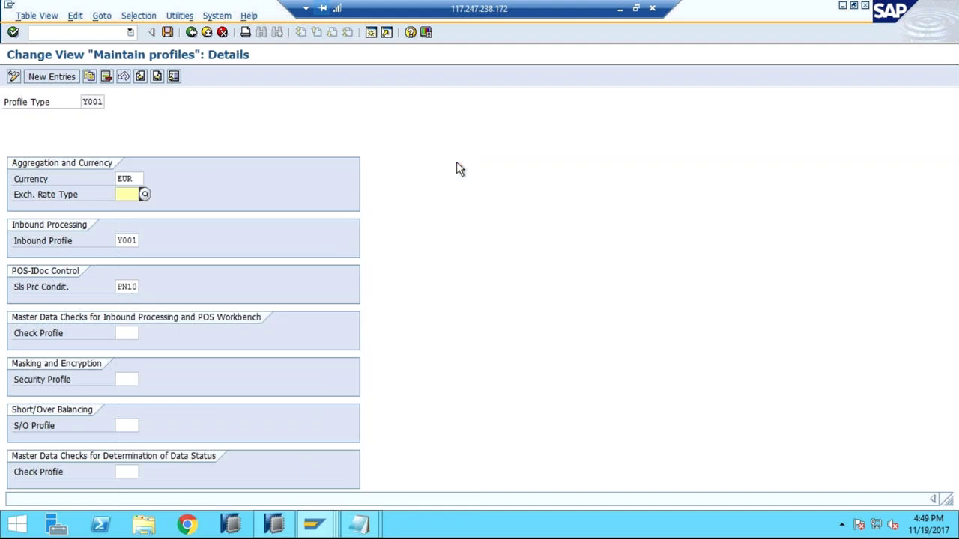
Look up the check profiles available for inbound processing and POS Workbench, and close the list without assigning one
{"action": "left_click", "coordinate": [134, 289]}
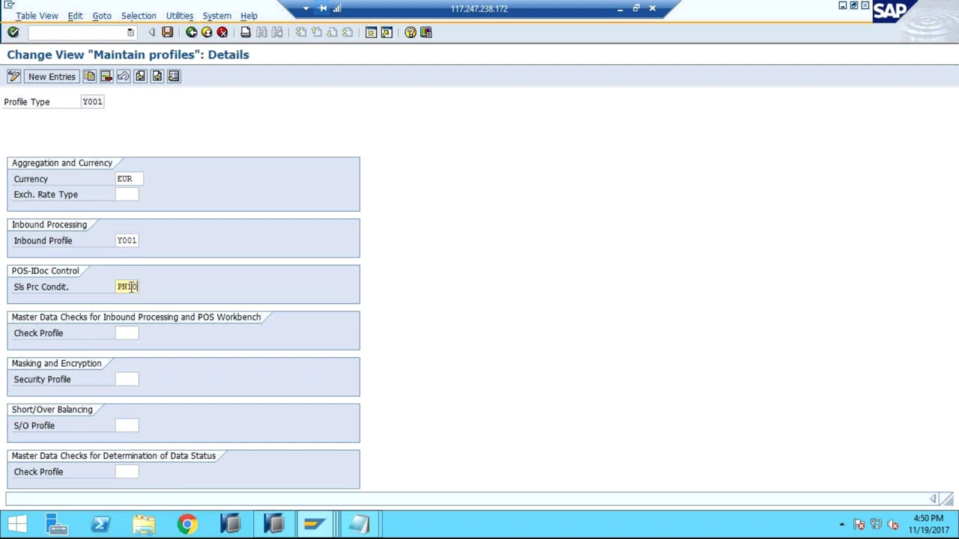
{"action": "left_click", "coordinate": [134, 334]}
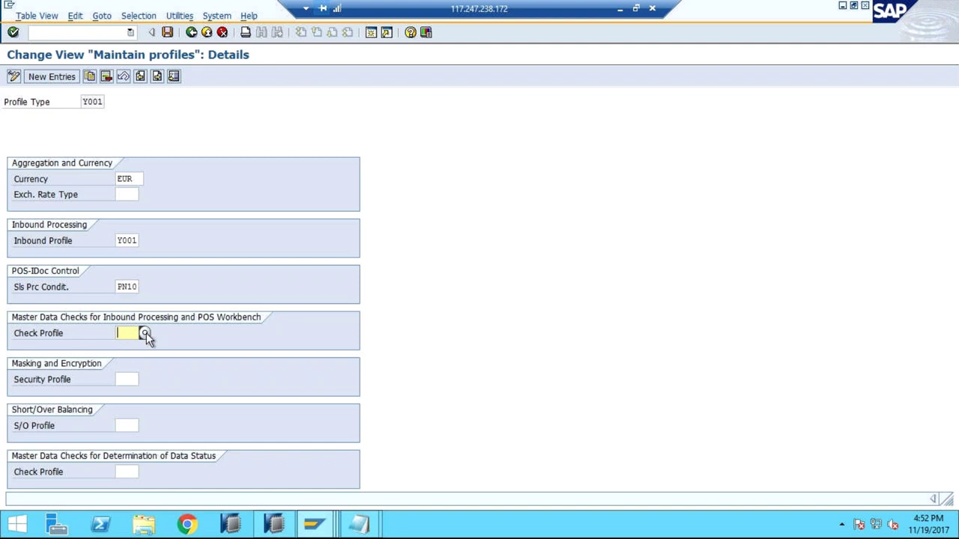
{"action": "left_click", "coordinate": [146, 334]}
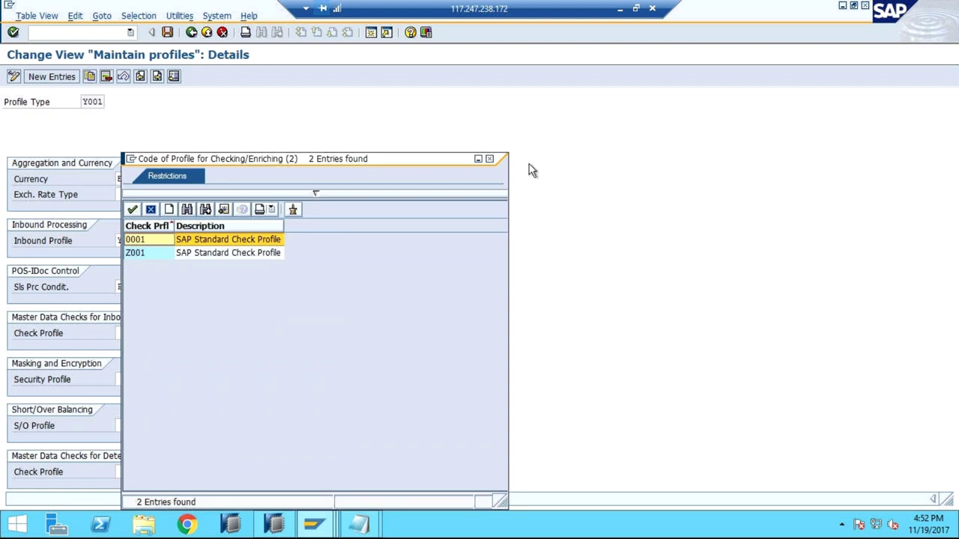
{"action": "left_click", "coordinate": [491, 158]}
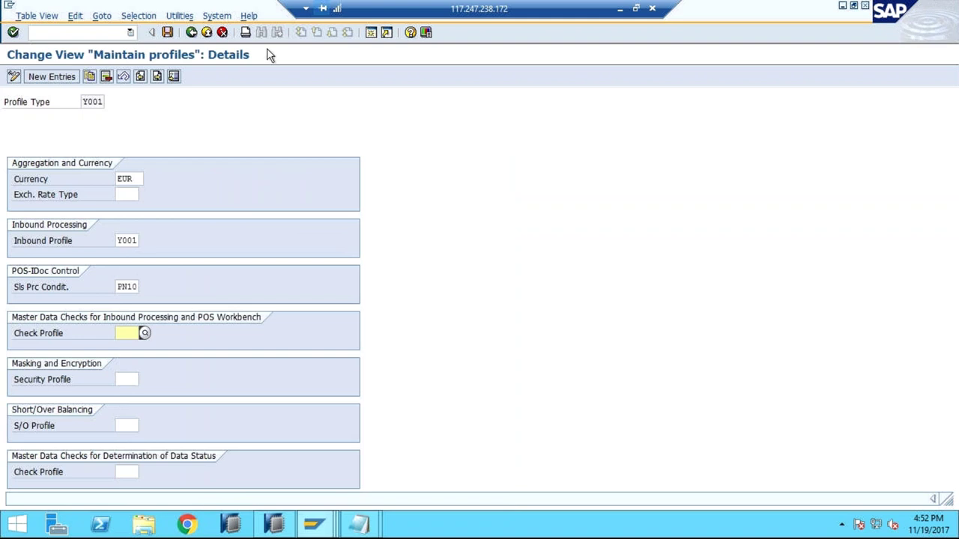
Save profile Y001 to customizing request CLDK900012 and return to the POS Data Management IMG
{"action": "left_click", "coordinate": [166, 33]}
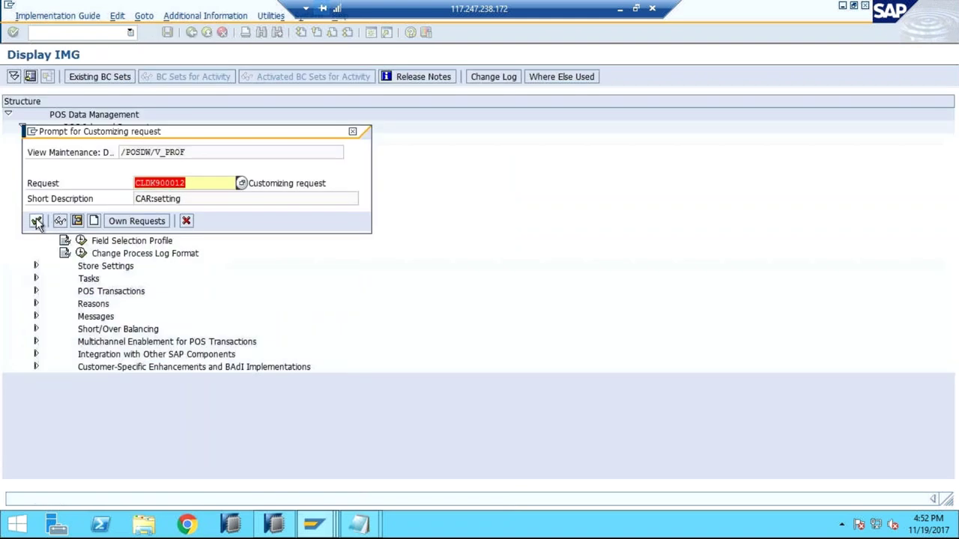
{"action": "left_click", "coordinate": [36, 221]}
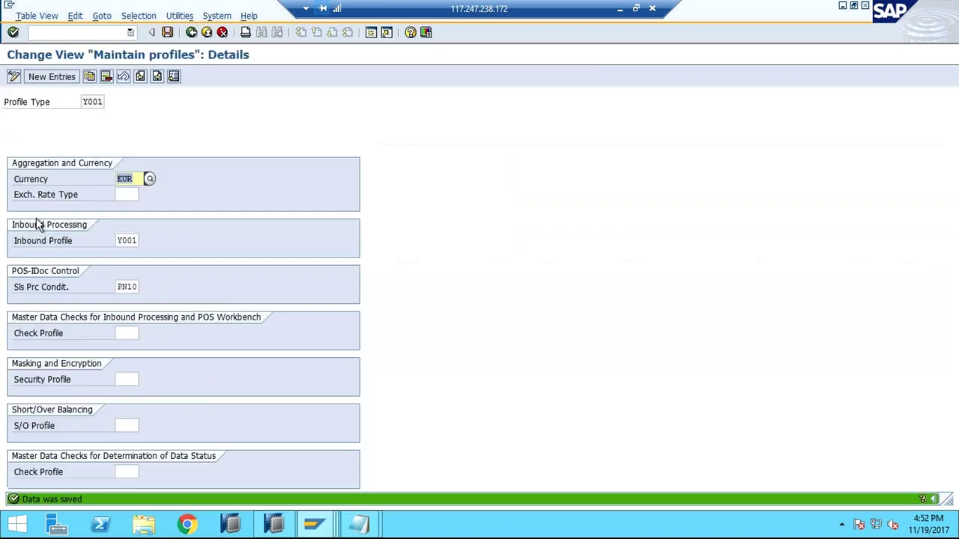
{"action": "left_click", "coordinate": [192, 33]}
{"action": "left_click", "coordinate": [192, 33]}
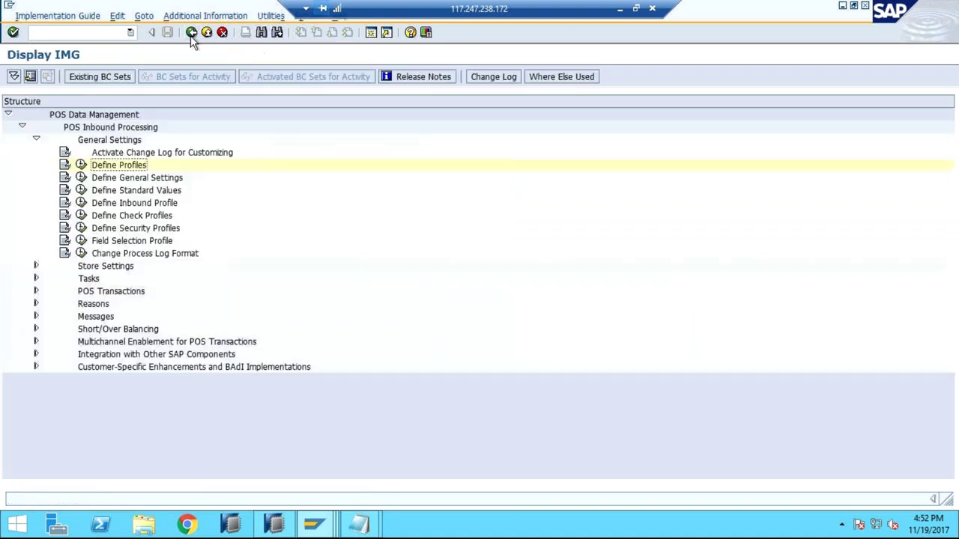
Open the Define Check Profiles activity and examine the store data, sales item and EAN check filters of check profile 0001
{"action": "left_click", "coordinate": [81, 217]}
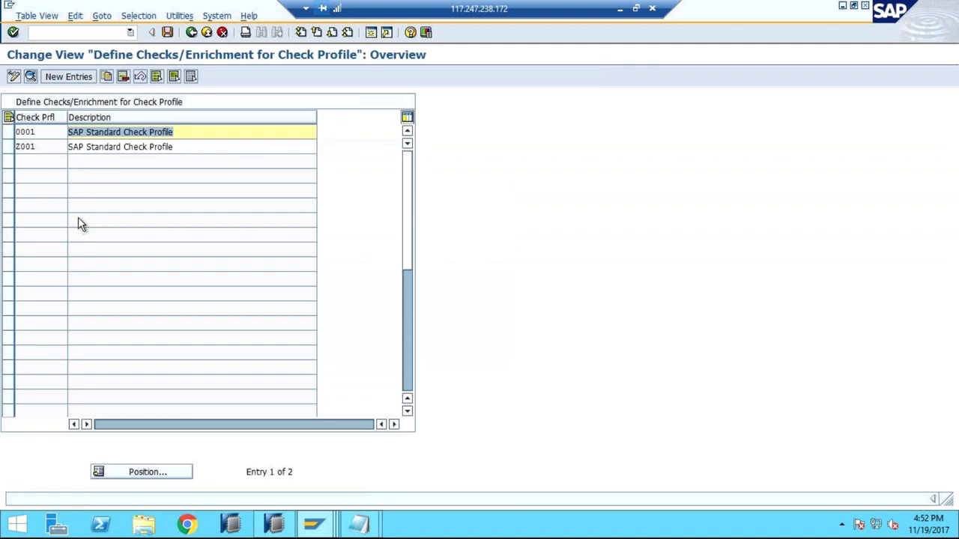
{"action": "double_click", "coordinate": [40, 133]}
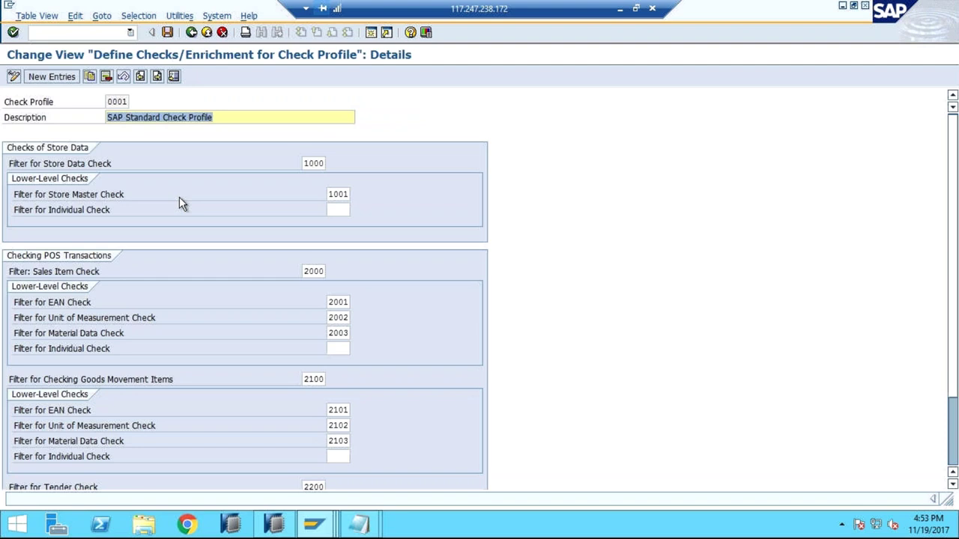
{"action": "left_click", "coordinate": [311, 162]}
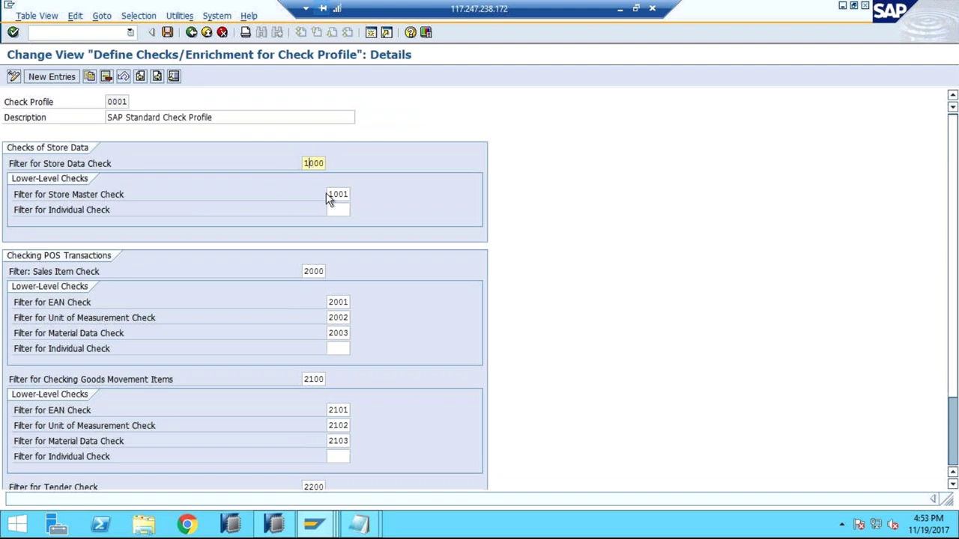
{"action": "left_click", "coordinate": [101, 198]}
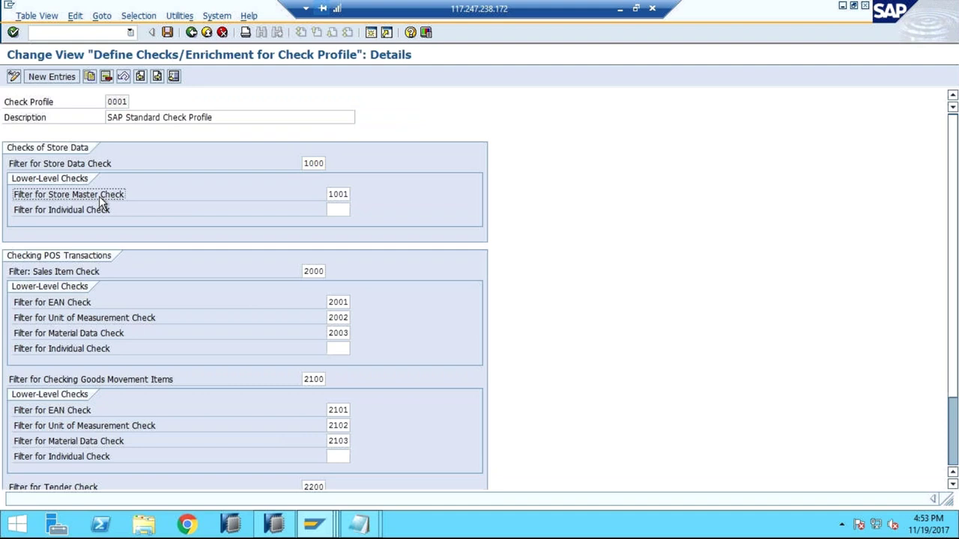
{"action": "left_click", "coordinate": [338, 196]}
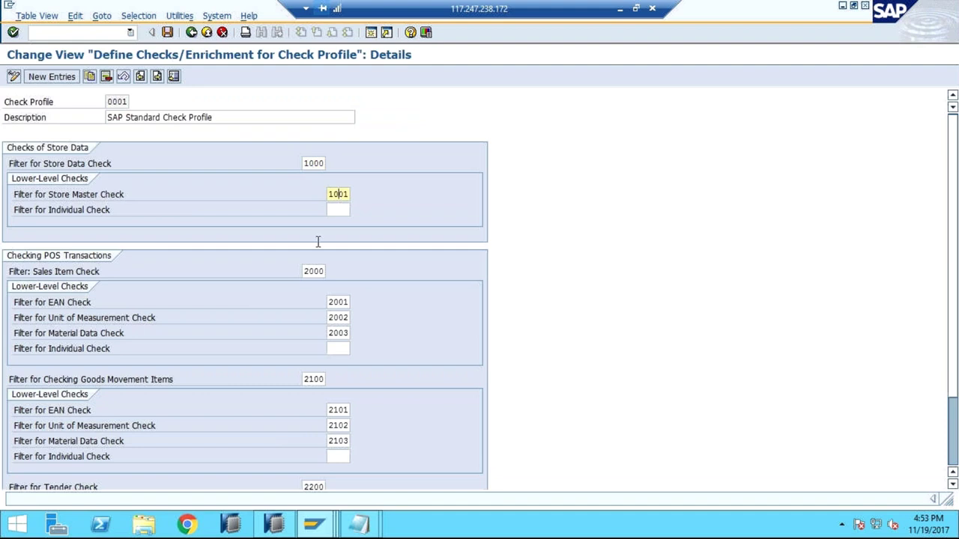
{"action": "left_click", "coordinate": [306, 272]}
{"action": "left_click", "coordinate": [333, 301]}
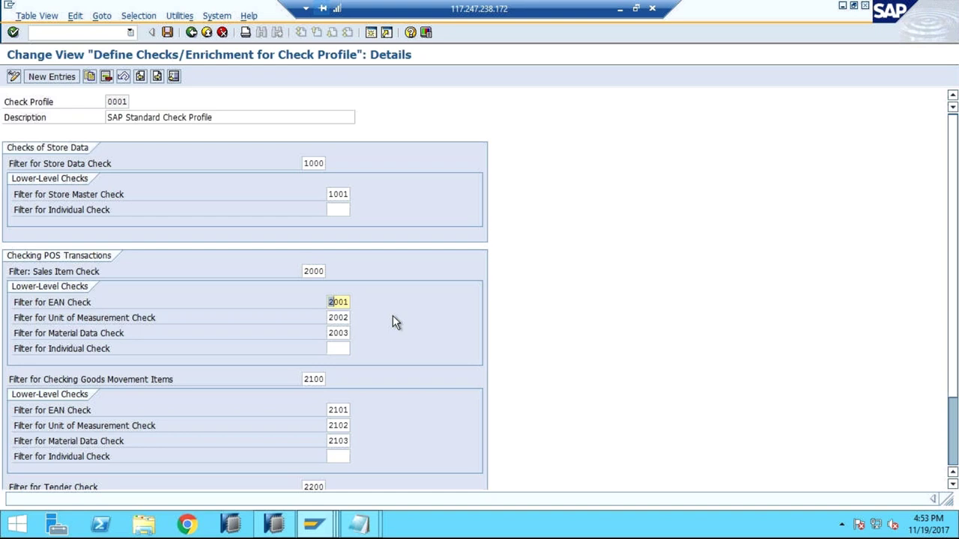
{"action": "left_click", "coordinate": [345, 302]}
{"action": "type", "text": "32"}
{"action": "key", "text": "Delete"}
{"action": "key", "text": "Delete"}
{"action": "key", "text": "BackSpace"}
{"action": "key", "text": "BackSpace"}
{"action": "type", "text": "2001"}
Copy check profile 0001 to a new check profile Y001 and review its store data and unit of measurement check filters
{"action": "left_click", "coordinate": [88, 76]}
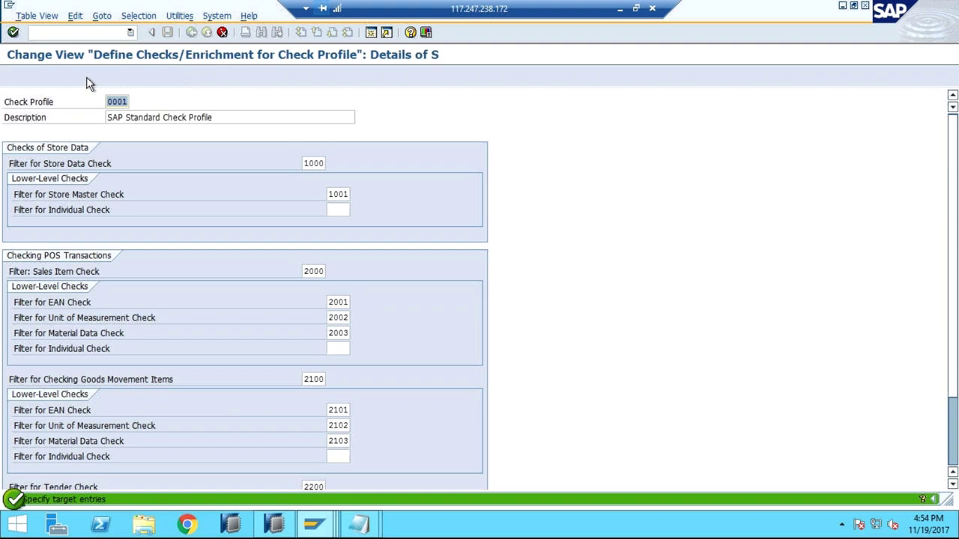
{"action": "type", "text": "Y00"}
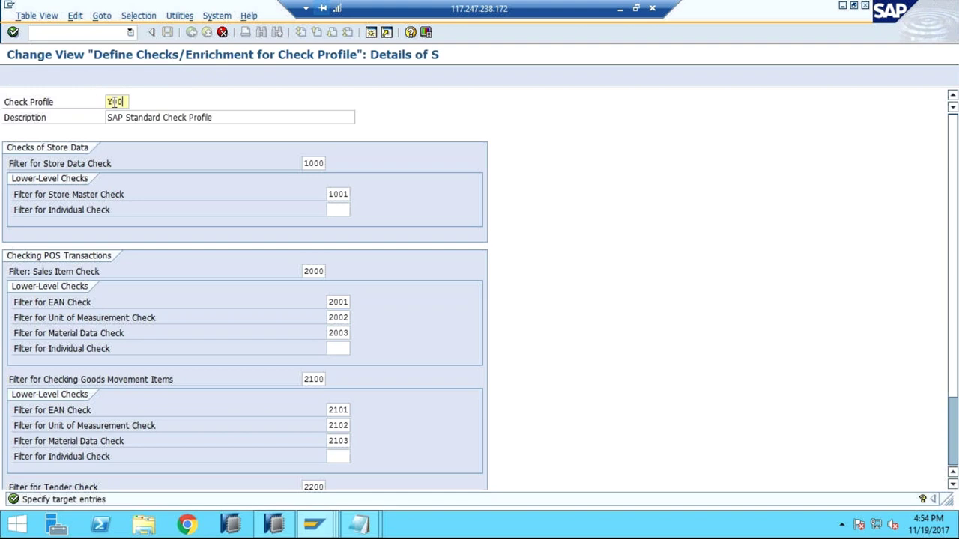
{"action": "type", "text": "1"}
{"action": "key", "text": "Return"}
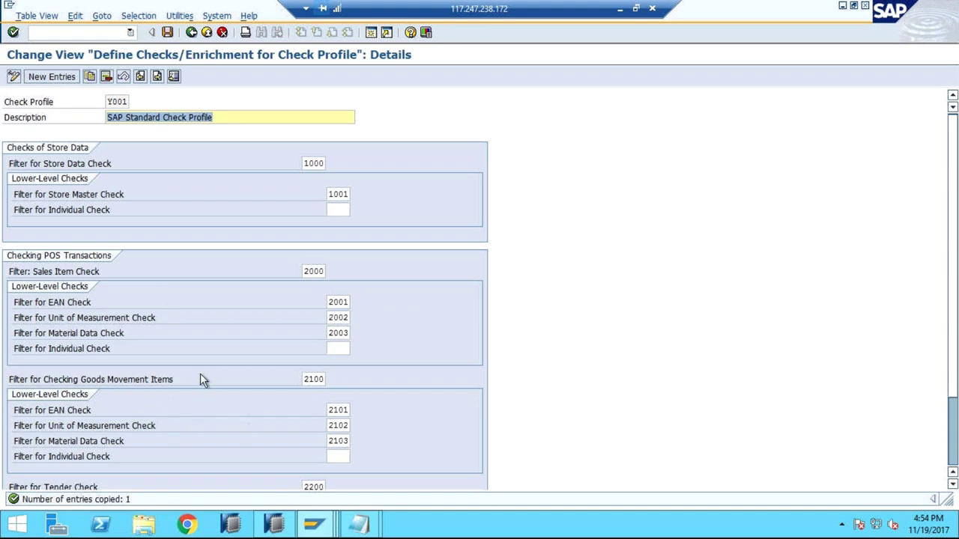
{"action": "left_click", "coordinate": [344, 318]}
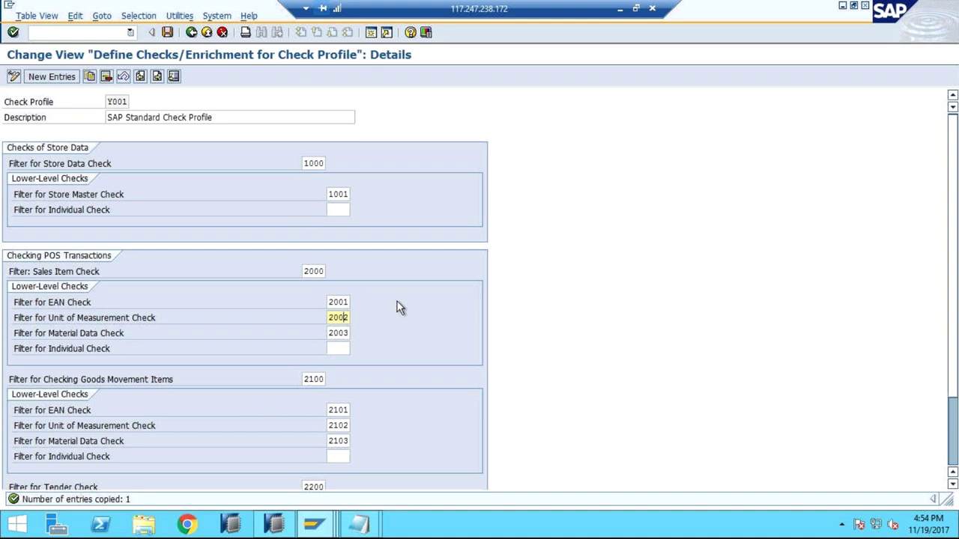
{"action": "left_click", "coordinate": [124, 102]}
{"action": "left_click", "coordinate": [337, 194]}
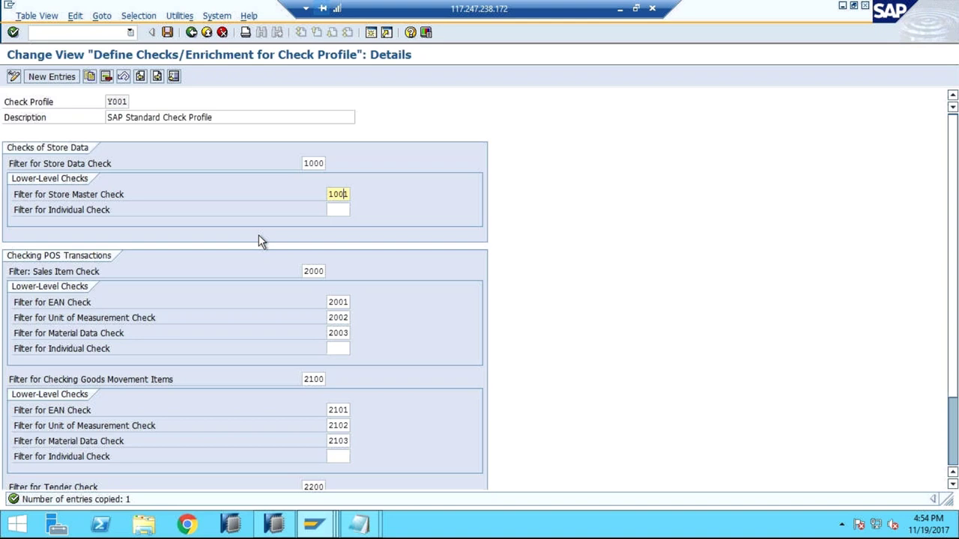
{"action": "left_click", "coordinate": [315, 163]}
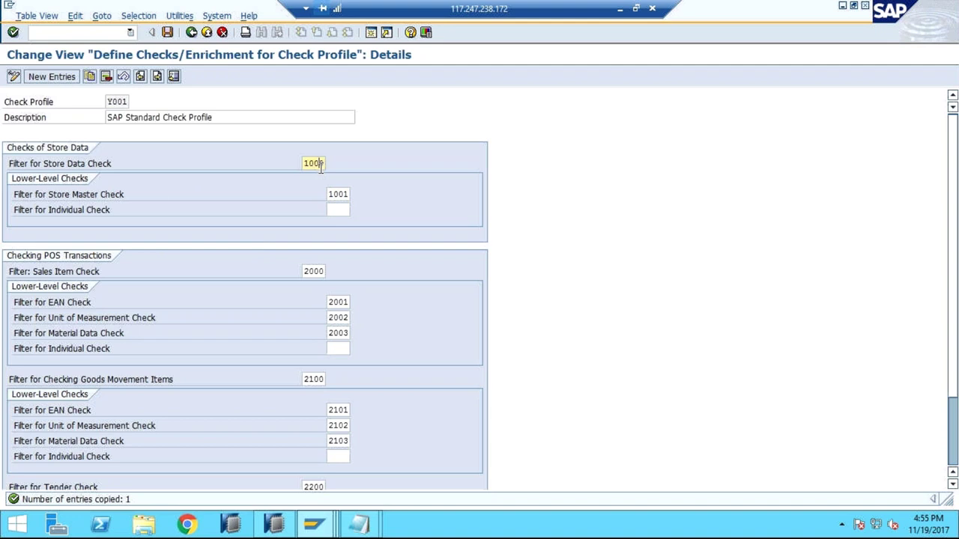
Save check profile Y001 to customizing request CLDK900012 and return to the POS Data Management IMG
{"action": "left_click", "coordinate": [191, 34]}
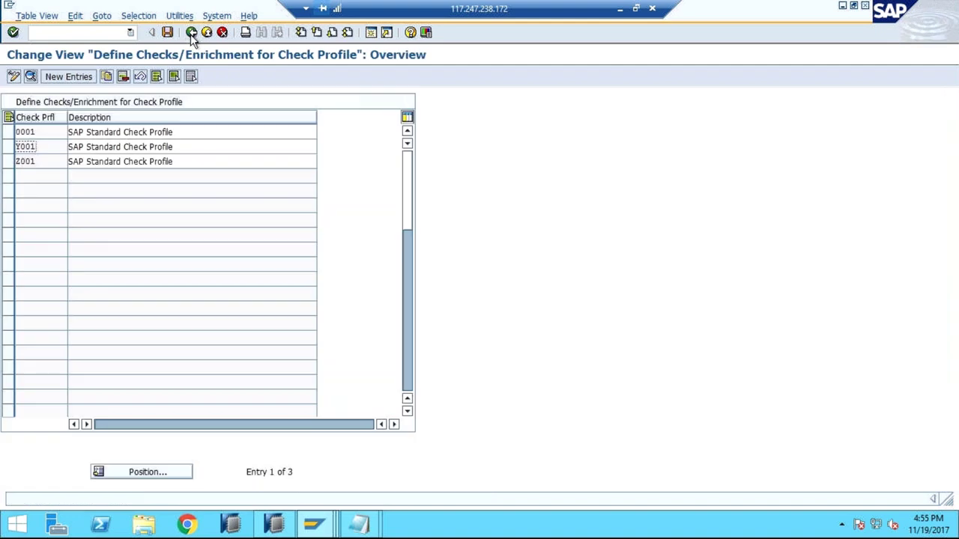
{"action": "left_click", "coordinate": [167, 33]}
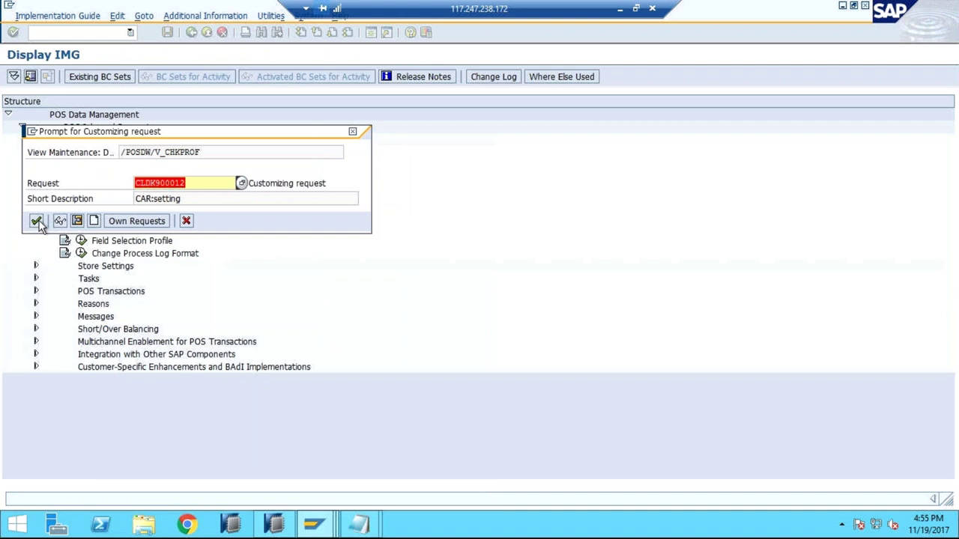
{"action": "left_click", "coordinate": [36, 222]}
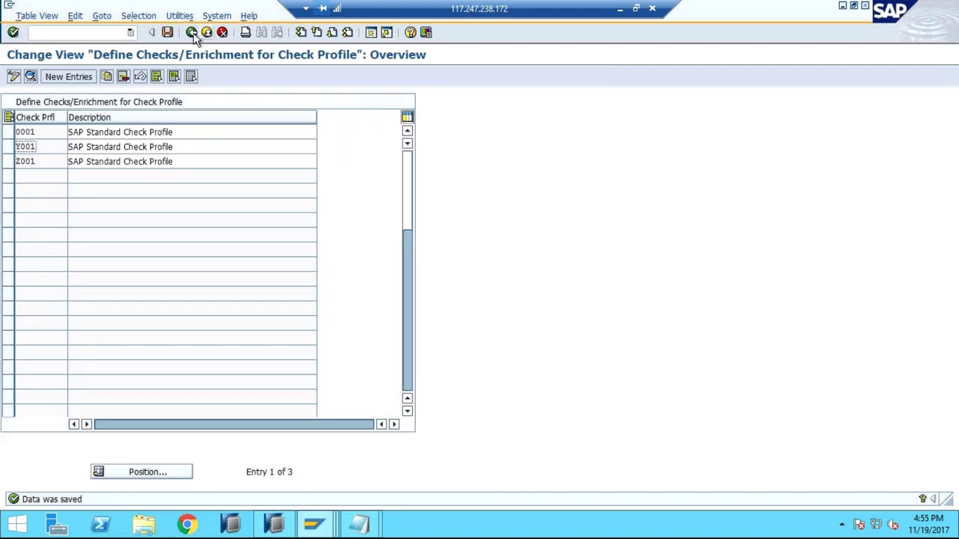
{"action": "left_click", "coordinate": [192, 33]}
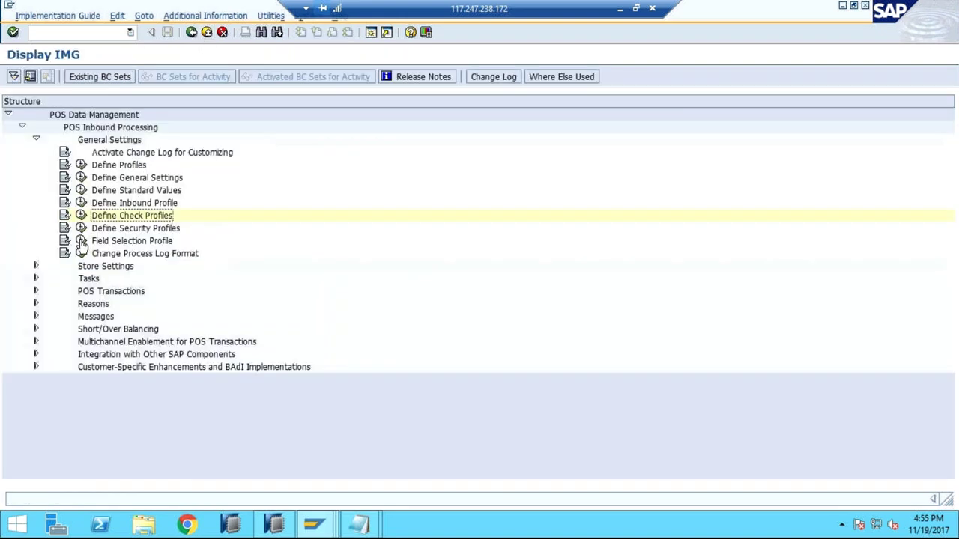
Open the Define Type Group for POS Transactions activity, examine the transaction type groups of profile 0001, and return to the IMG
{"action": "left_click", "coordinate": [36, 291]}
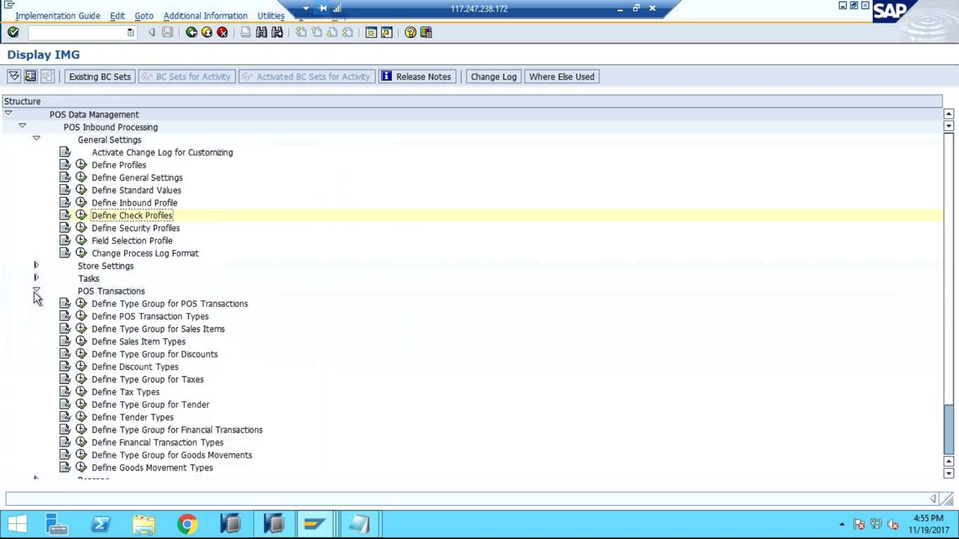
{"action": "left_click", "coordinate": [82, 305]}
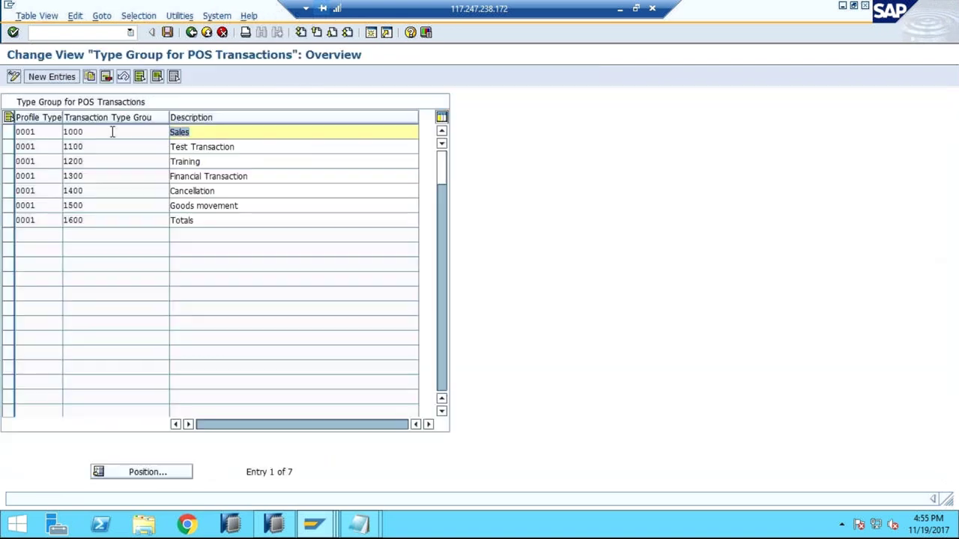
{"action": "left_click", "coordinate": [112, 132]}
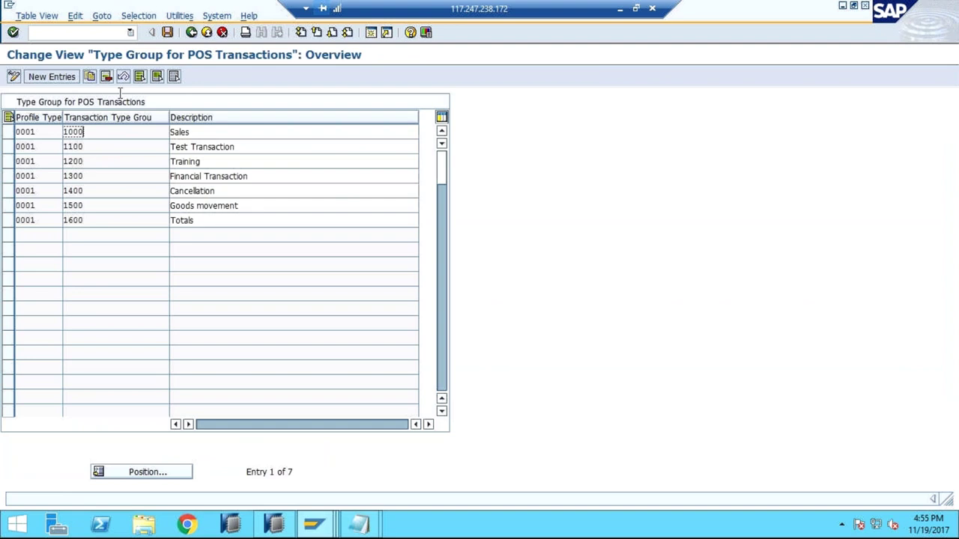
{"action": "left_click", "coordinate": [99, 207]}
{"action": "left_click", "coordinate": [190, 35]}
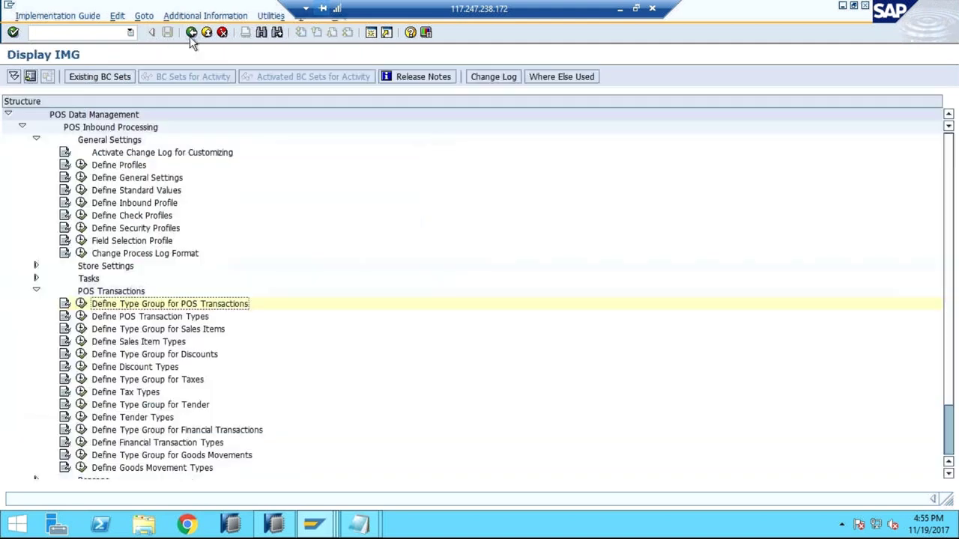
Examine the sales item type groups in the Define Type Group for Sales Items activity and return to the IMG
{"action": "left_click", "coordinate": [82, 329]}
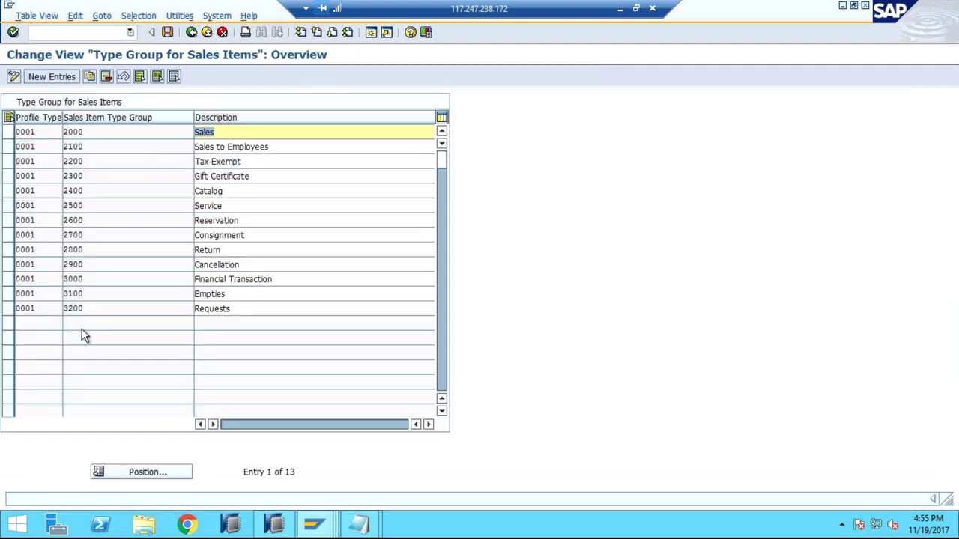
{"action": "left_click", "coordinate": [109, 134]}
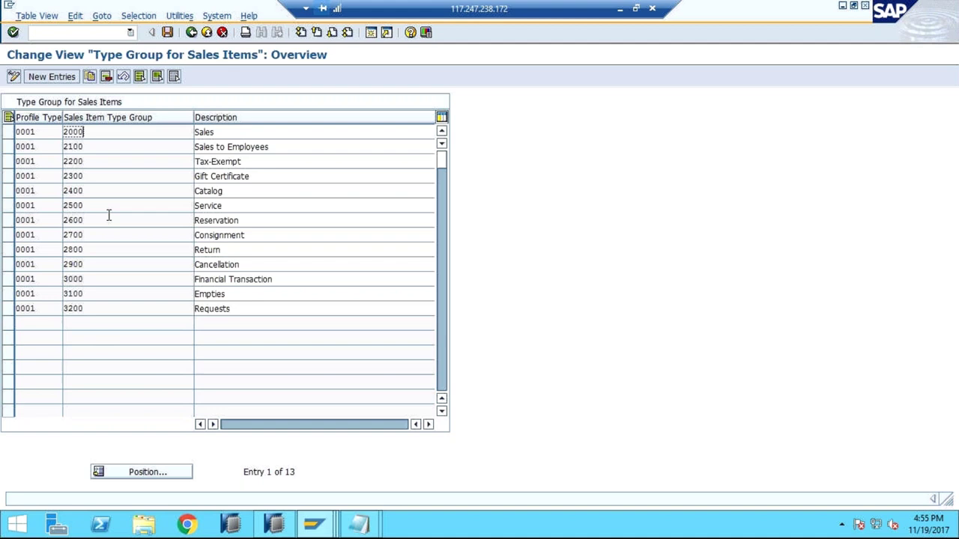
{"action": "left_click", "coordinate": [192, 32]}
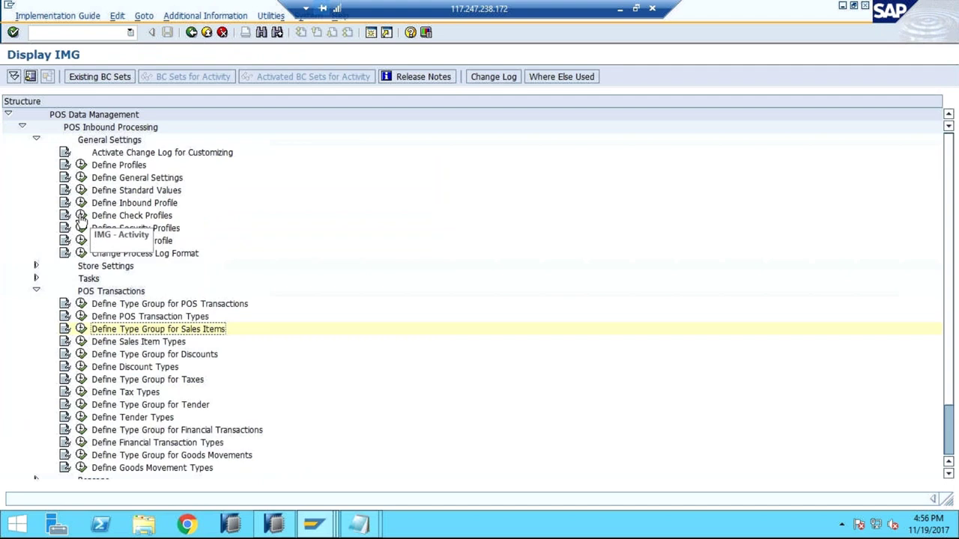
Reopen check profile Y001 in Define Check Profiles, examine its filters down to the tender checks, and return to the IMG
{"action": "left_click", "coordinate": [81, 215]}
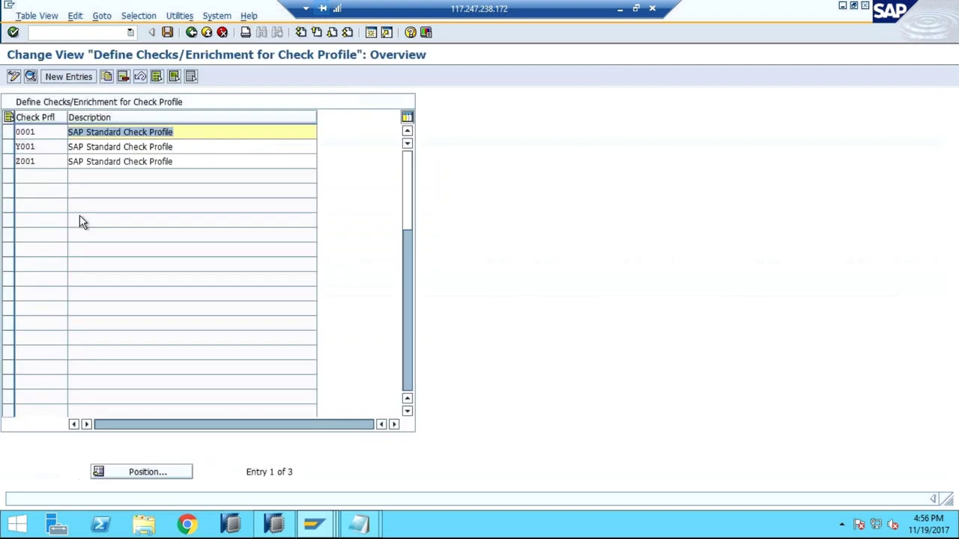
{"action": "left_click", "coordinate": [52, 149]}
{"action": "double_click", "coordinate": [52, 150]}
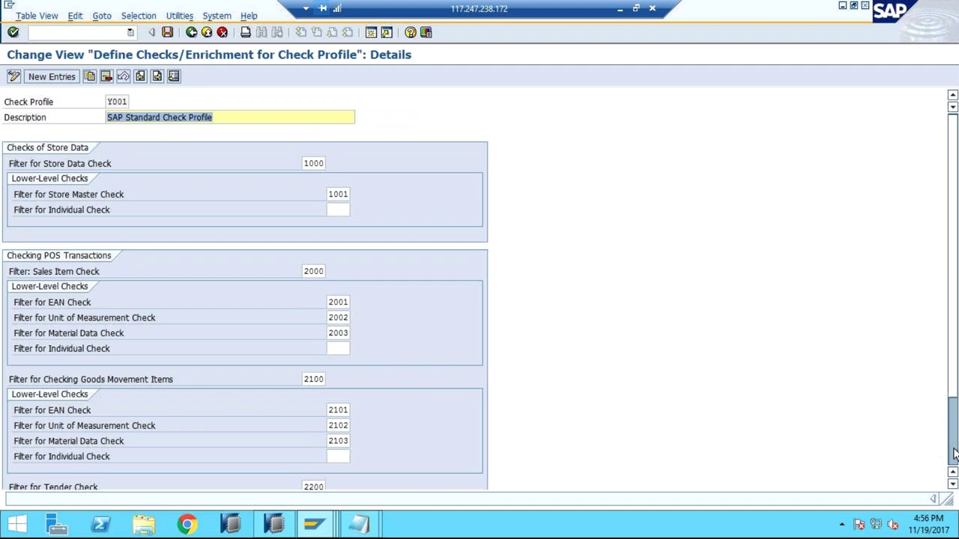
{"action": "left_click_drag", "start_coordinate": [954, 453], "coordinate": [954, 455]}
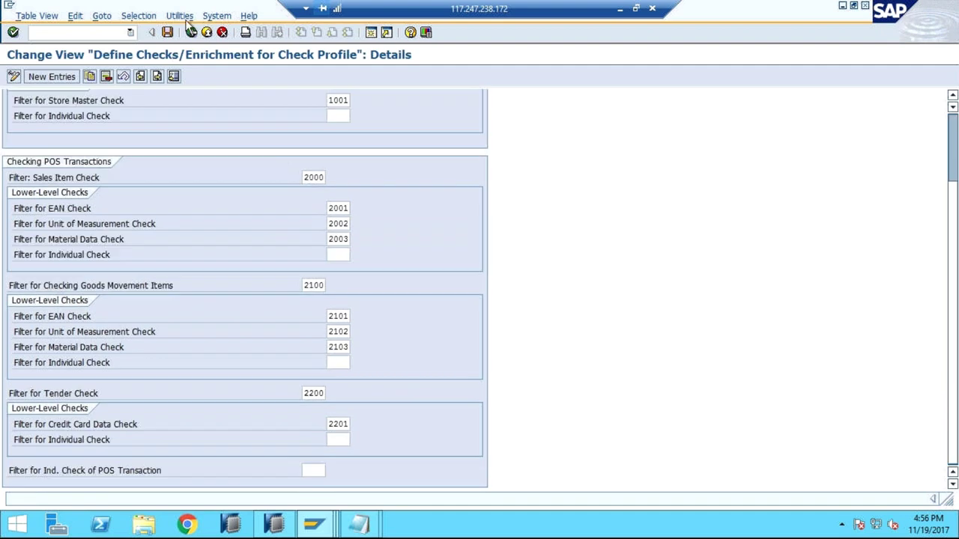
{"action": "left_click", "coordinate": [191, 33]}
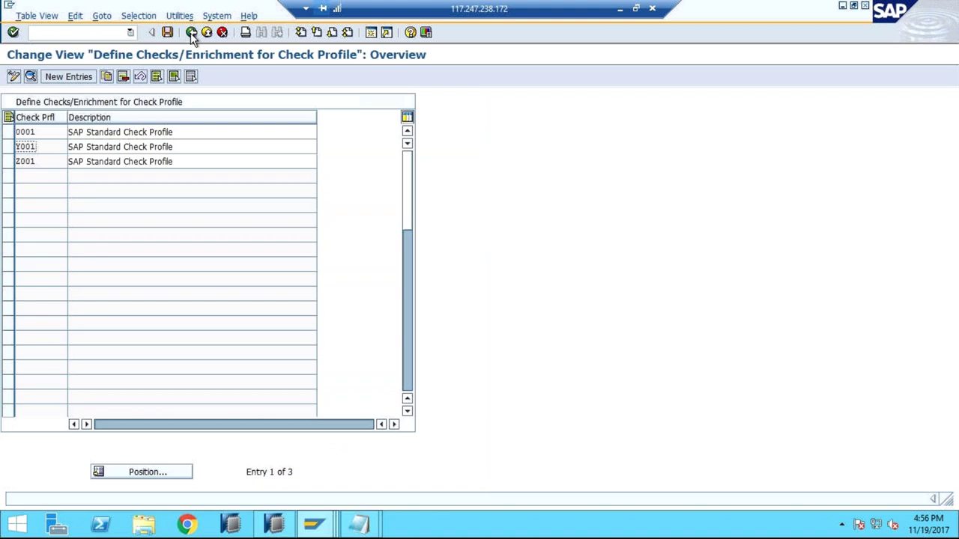
{"action": "left_click", "coordinate": [192, 33]}
Open profile Y001 in Define Profiles and assign check profile 0001 for inbound processing and POS Workbench
{"action": "left_click", "coordinate": [81, 166]}
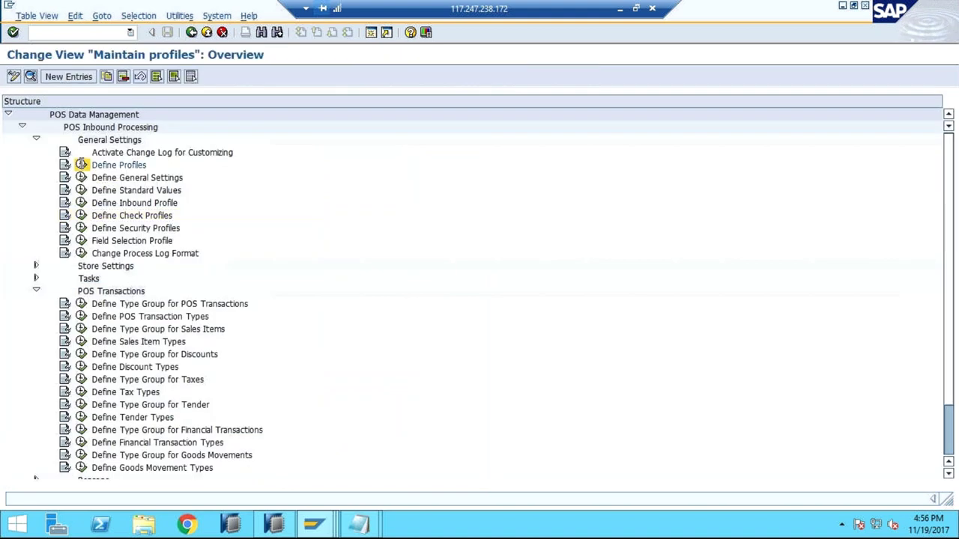
{"action": "double_click", "coordinate": [114, 147]}
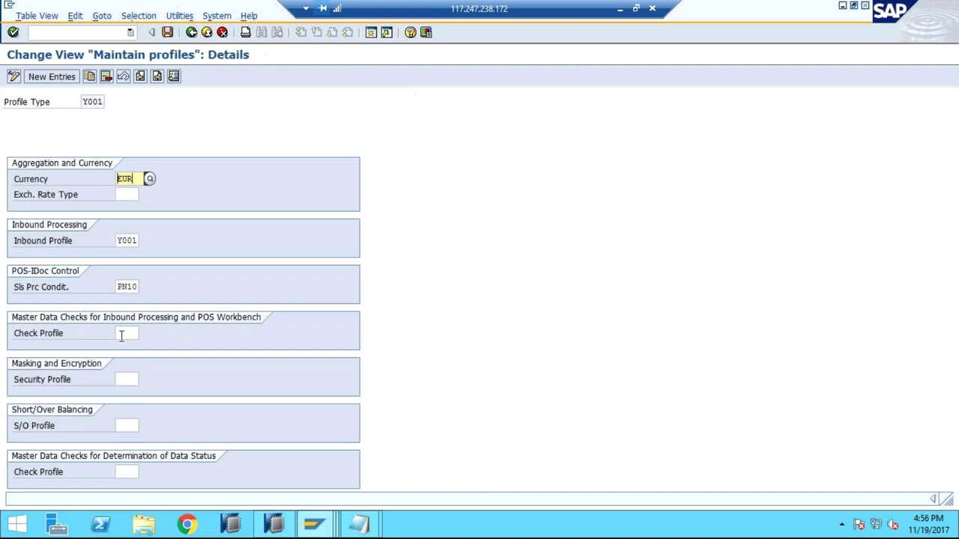
{"action": "left_click", "coordinate": [122, 334]}
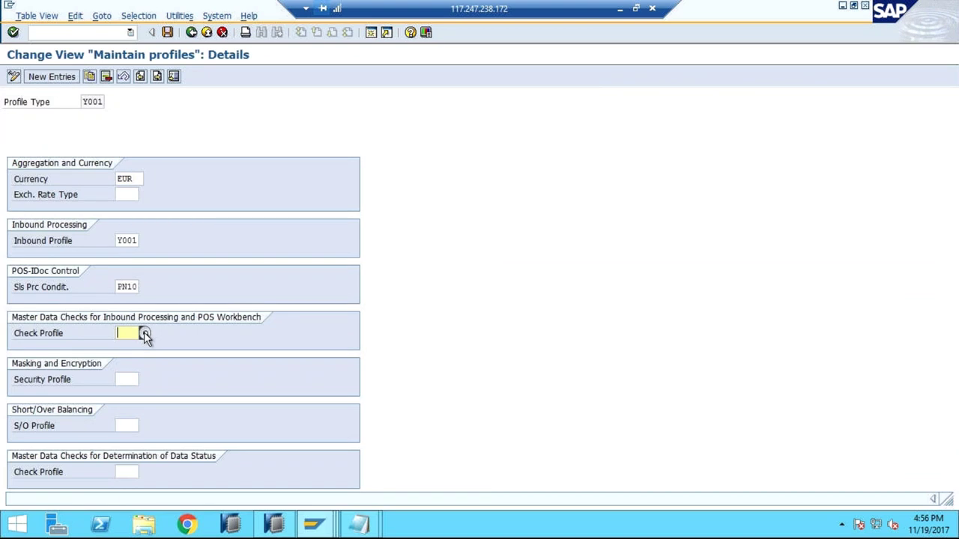
{"action": "left_click", "coordinate": [145, 334]}
{"action": "double_click", "coordinate": [164, 243]}
{"action": "left_click", "coordinate": [122, 333]}
Look up the security profiles available for masking and encryption, and close the list without assigning one
{"action": "left_click", "coordinate": [127, 379]}
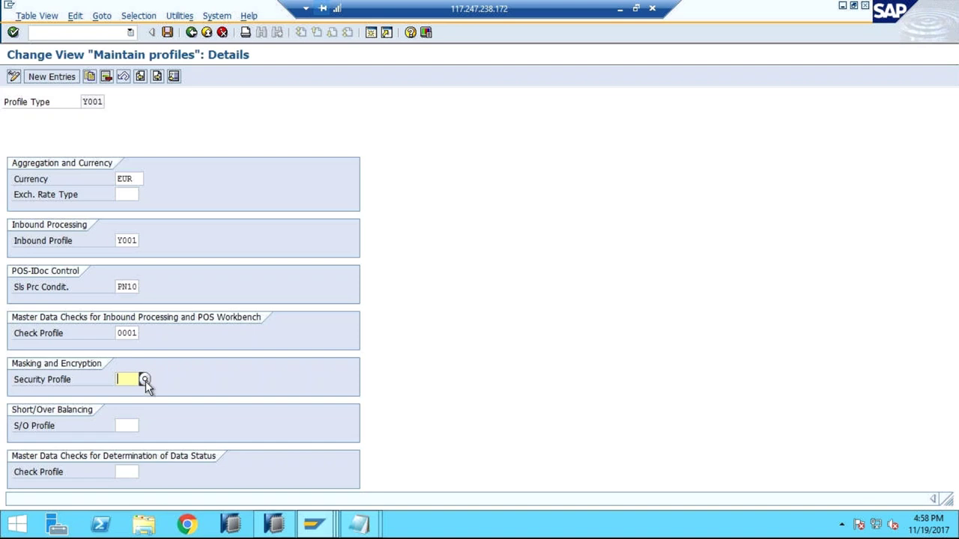
{"action": "left_click", "coordinate": [145, 380]}
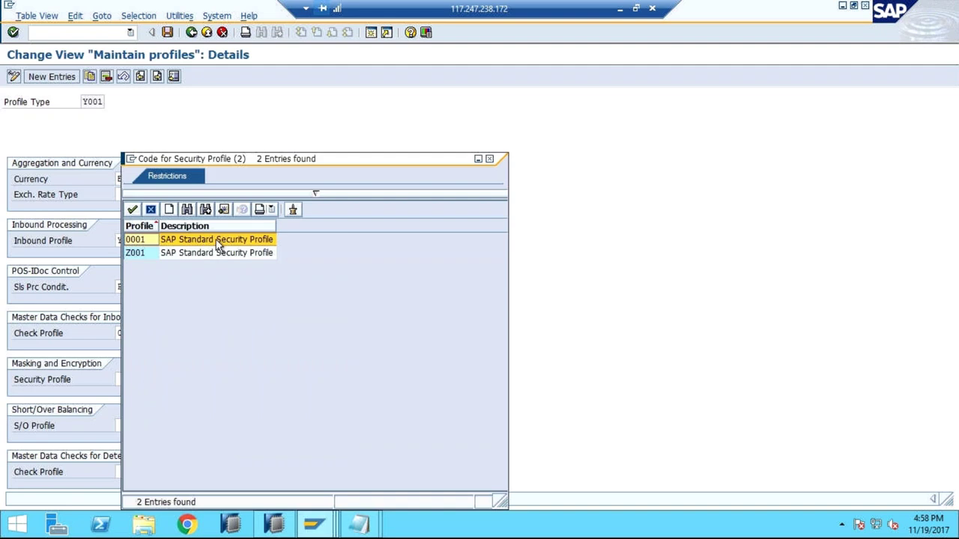
{"action": "left_click", "coordinate": [491, 160]}
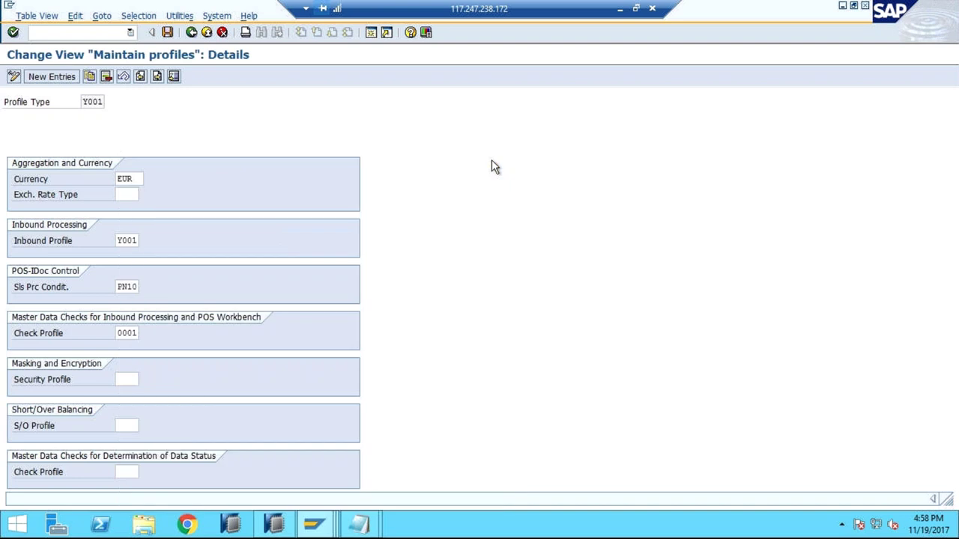
Leave profile maintenance, saving the changes to profile Y001 in customizing request CLDK900012
{"action": "left_click", "coordinate": [192, 33]}
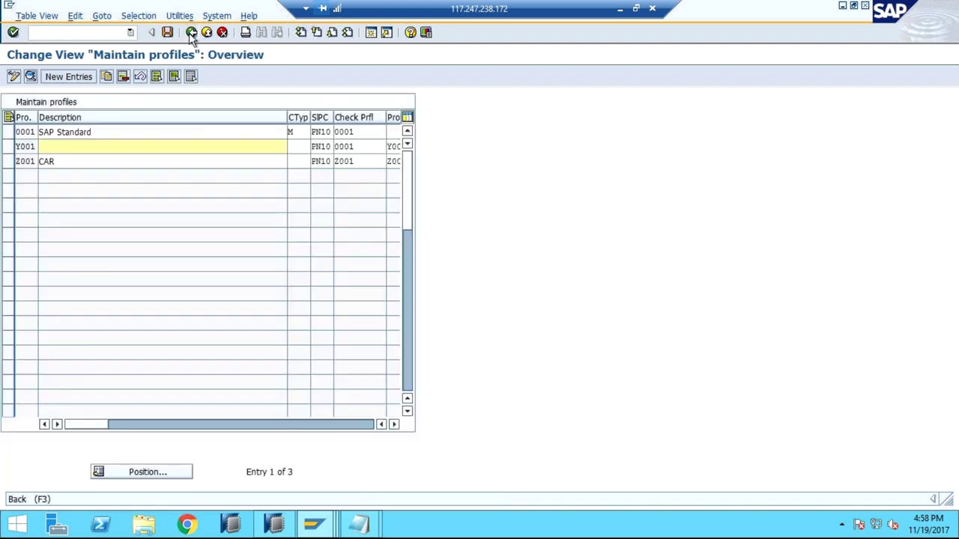
{"action": "left_click", "coordinate": [188, 32]}
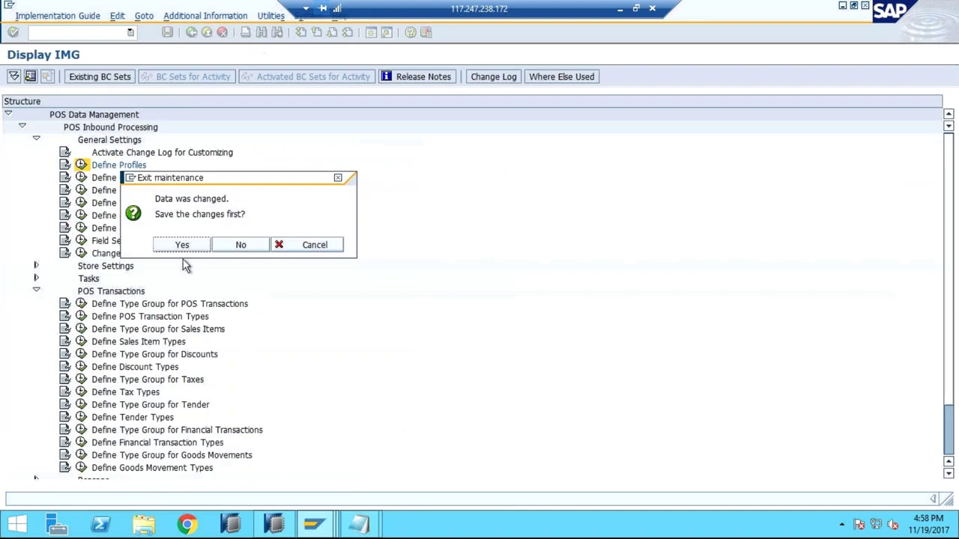
{"action": "left_click", "coordinate": [184, 247]}
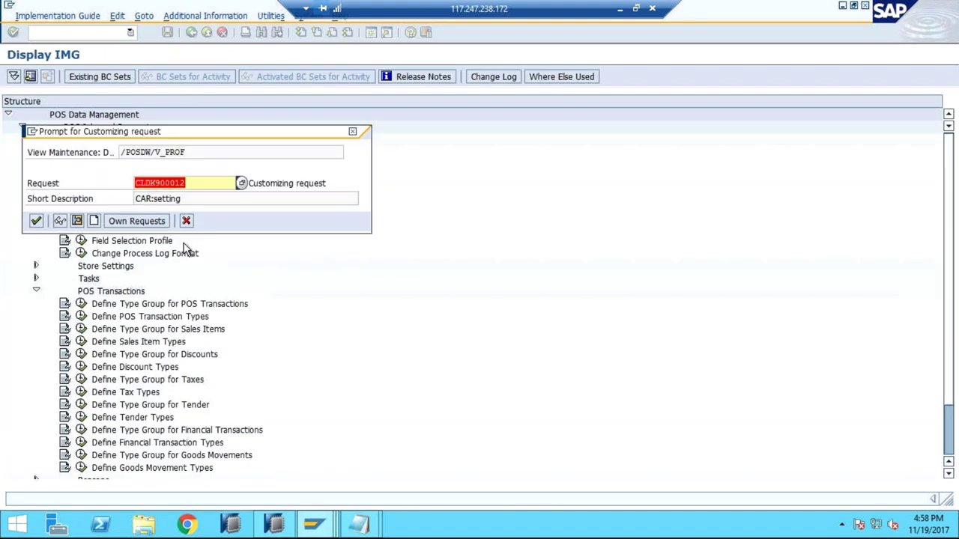
{"action": "left_click", "coordinate": [36, 221]}
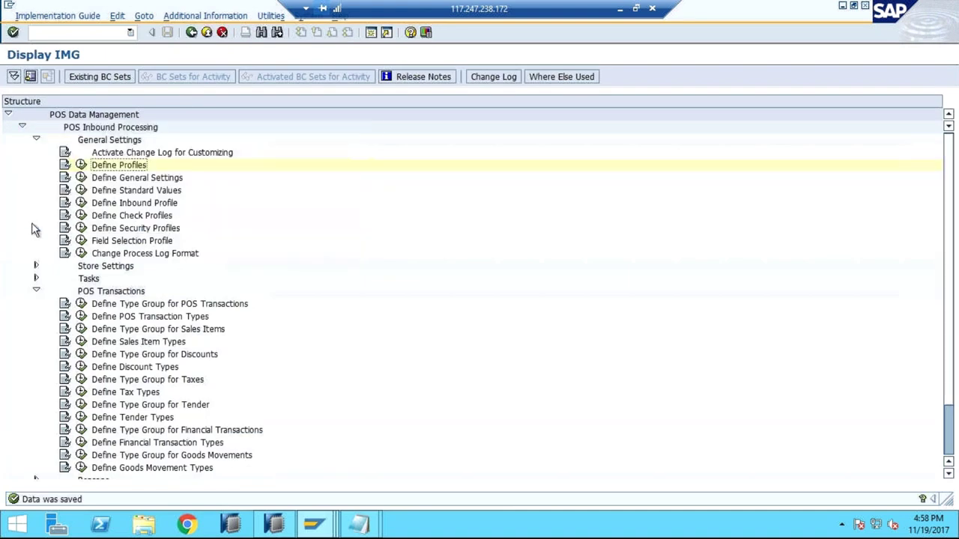
Open the Define Security Profiles activity, examine the encrypted transfer and storage parameters of security profile 0001, and return to the overview
{"action": "left_click", "coordinate": [82, 229]}
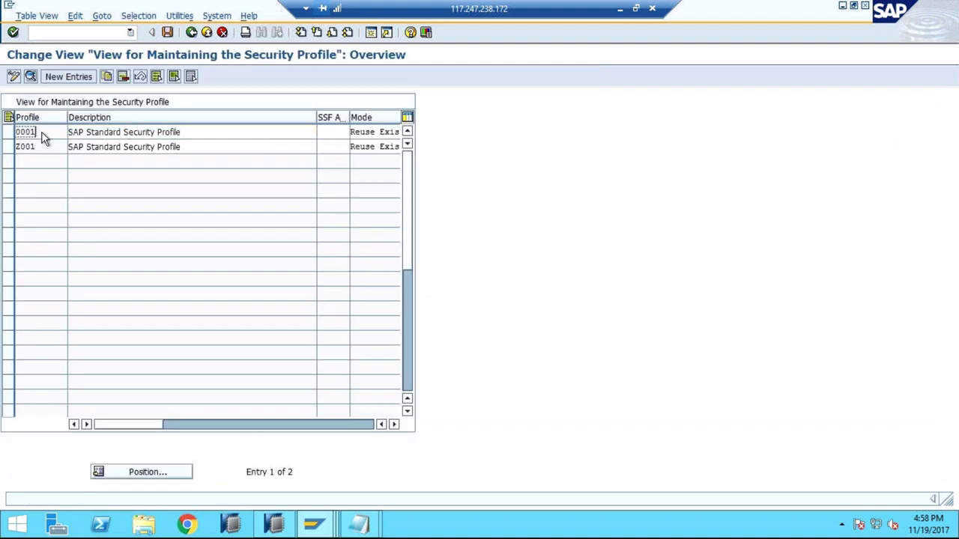
{"action": "double_click", "coordinate": [42, 133]}
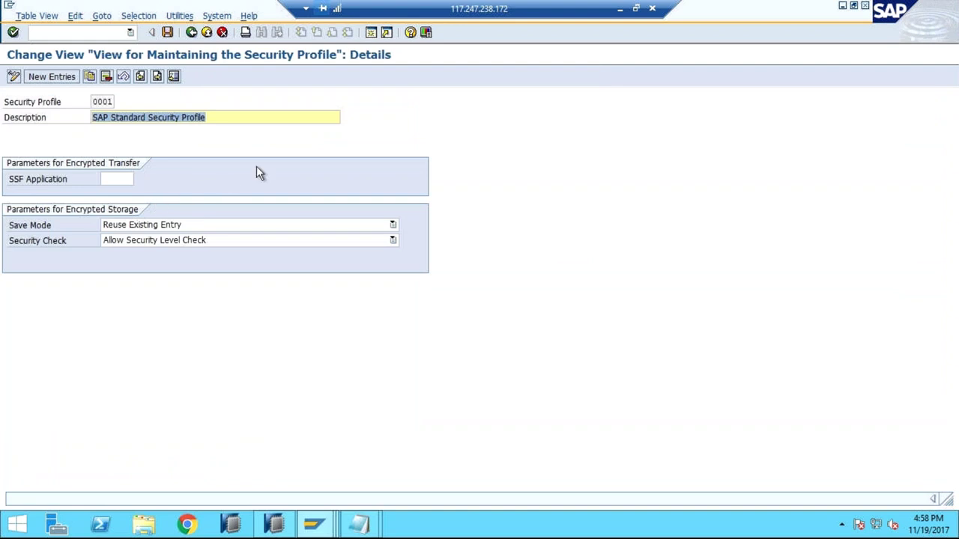
{"action": "left_click", "coordinate": [125, 180]}
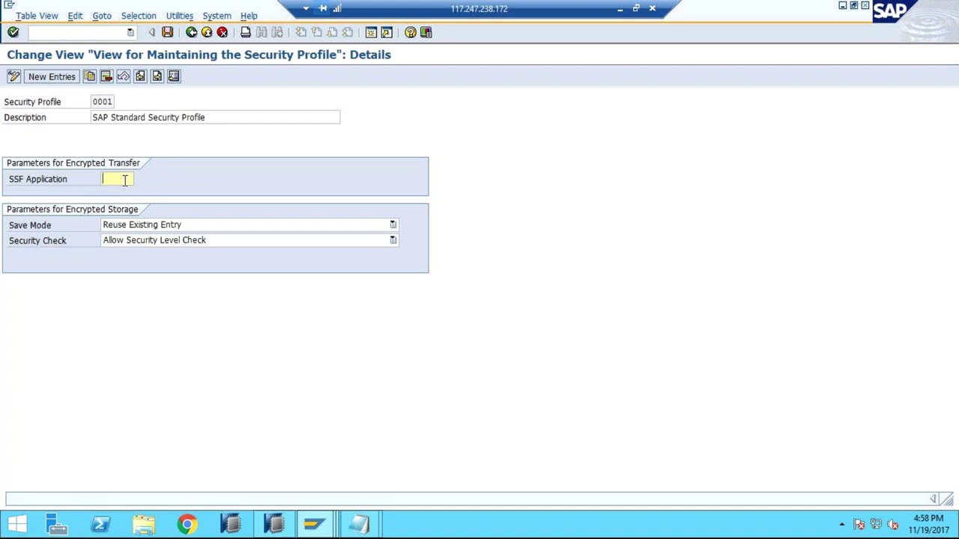
{"action": "left_click", "coordinate": [110, 101]}
{"action": "left_click", "coordinate": [192, 33]}
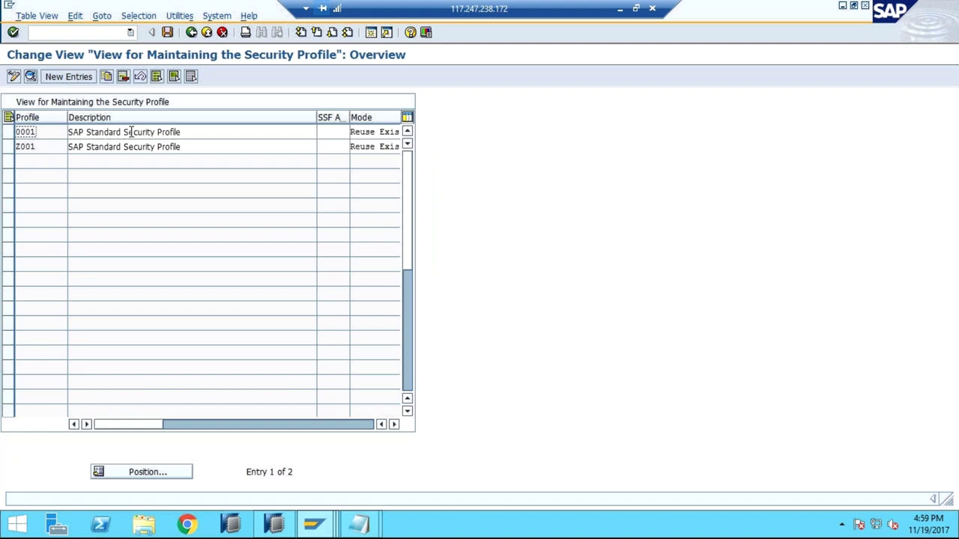
Leave security profile maintenance, open profile Y001 in Define Profiles and assign security profile 0001 for masking and encryption
{"action": "left_click", "coordinate": [191, 32]}
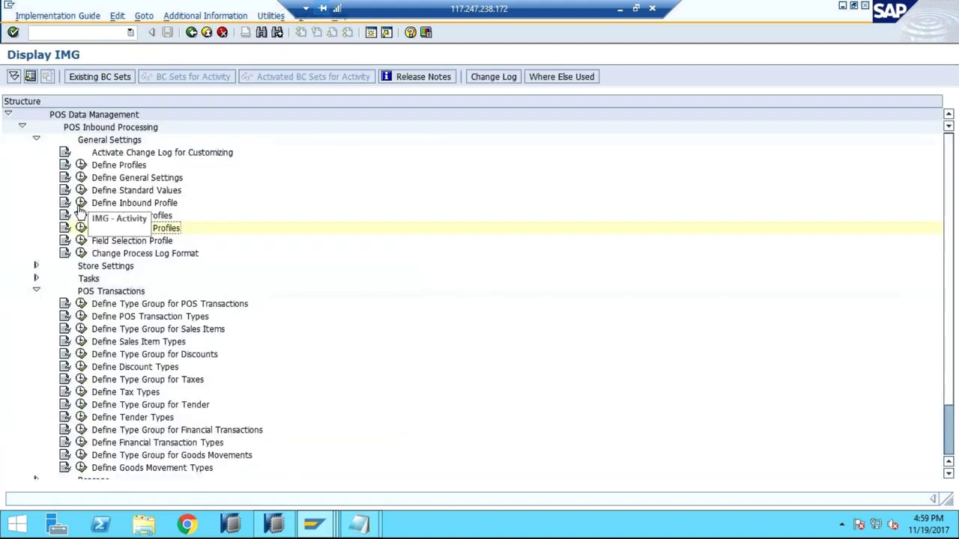
{"action": "left_click", "coordinate": [81, 165]}
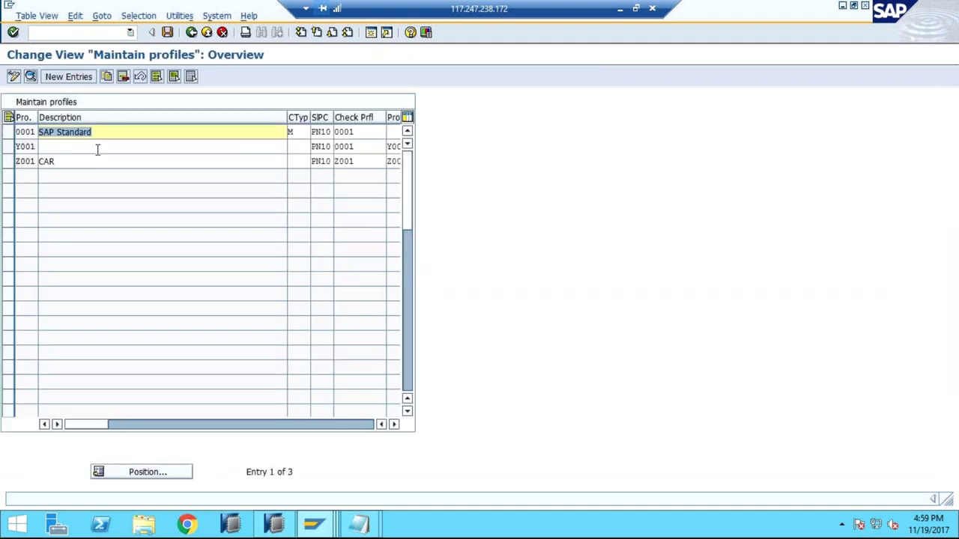
{"action": "double_click", "coordinate": [98, 147]}
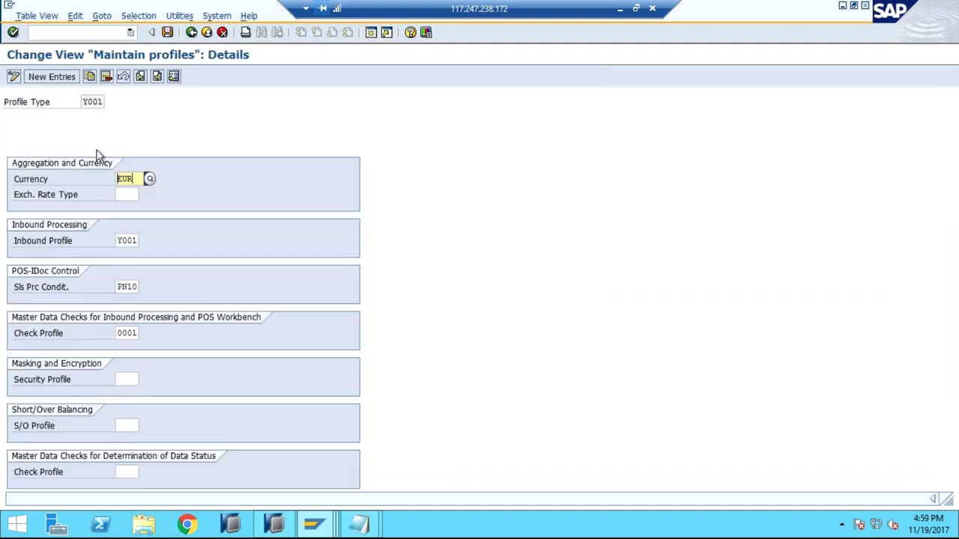
{"action": "left_click", "coordinate": [135, 379]}
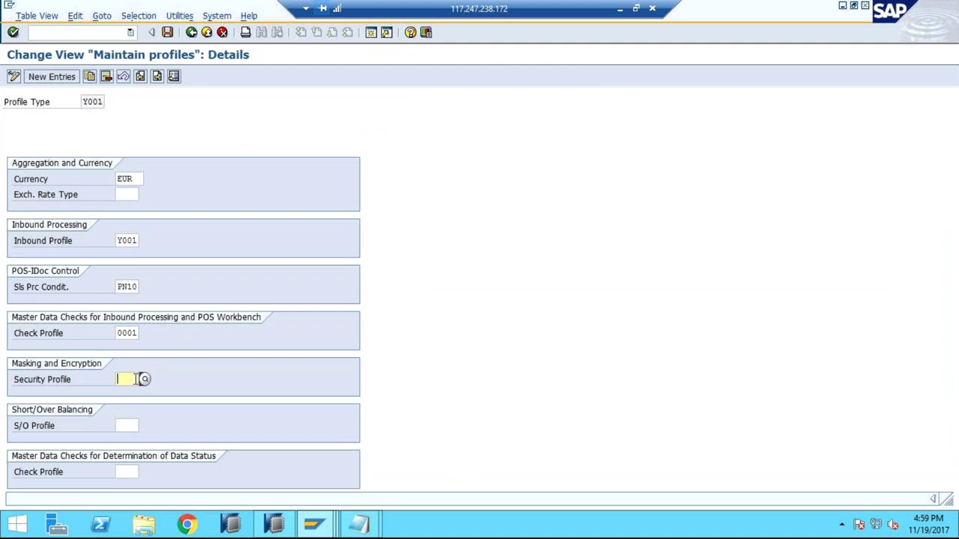
{"action": "type", "text": "001"}
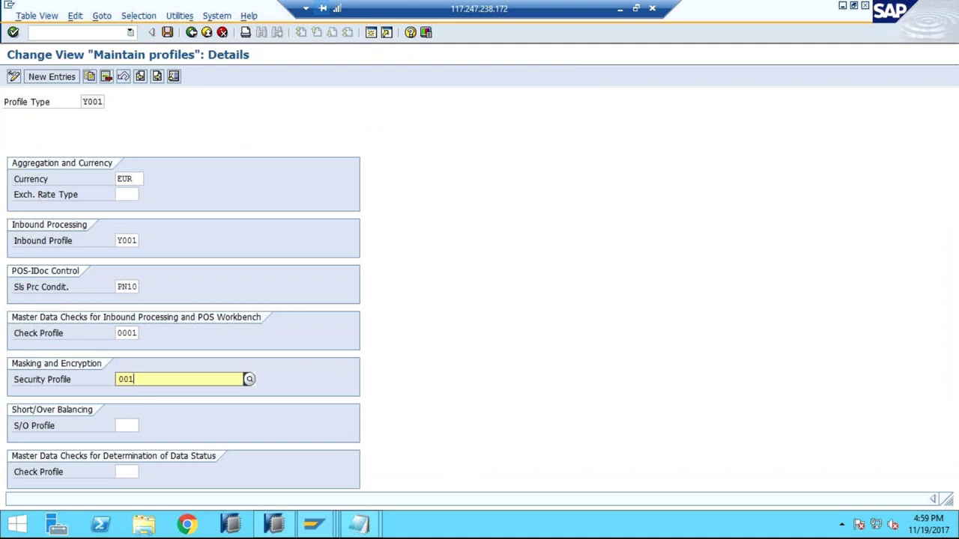
{"action": "type", "text": "0"}
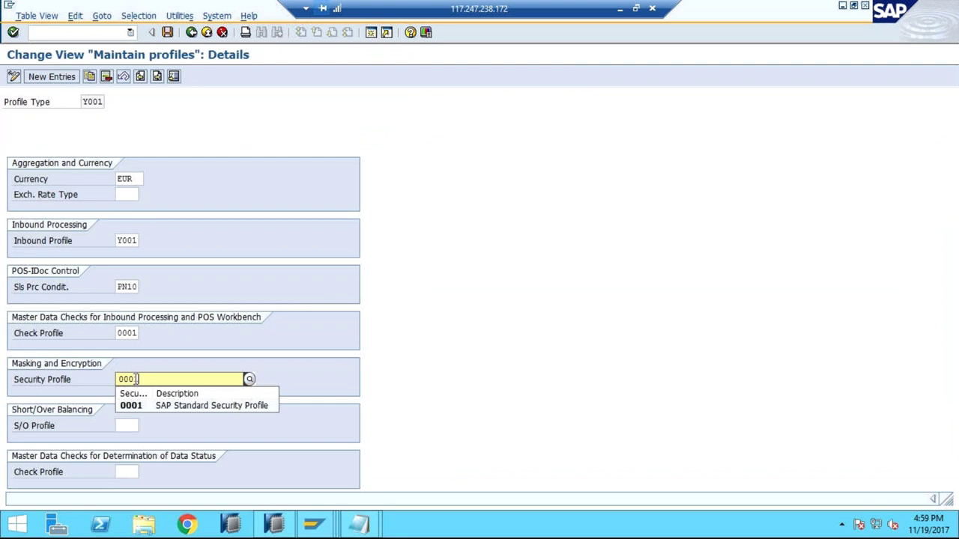
{"action": "key", "text": "Return"}
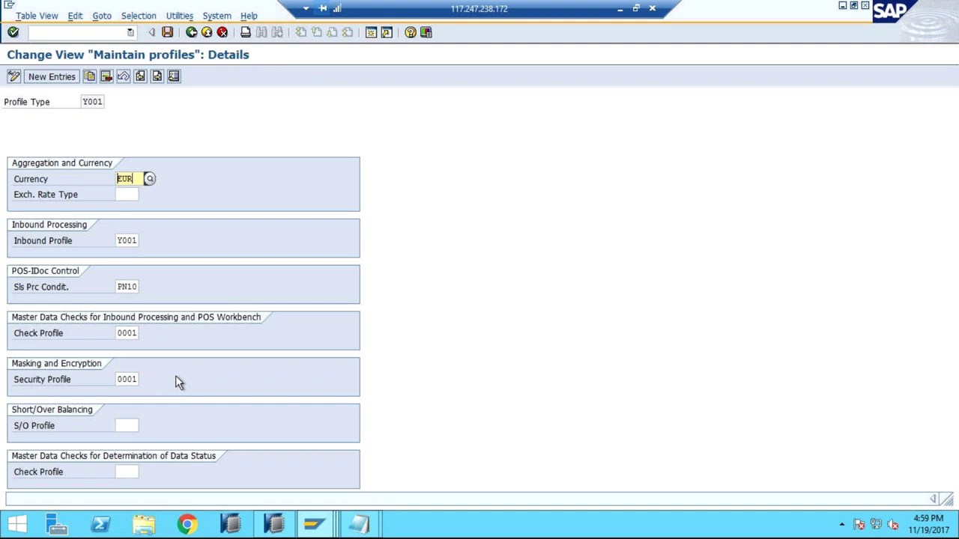
Switch to the Word notes and add 100 under POS and 100 under CAR below the first flow, with 80 beneath the CAR value
{"action": "left_click", "coordinate": [128, 426]}
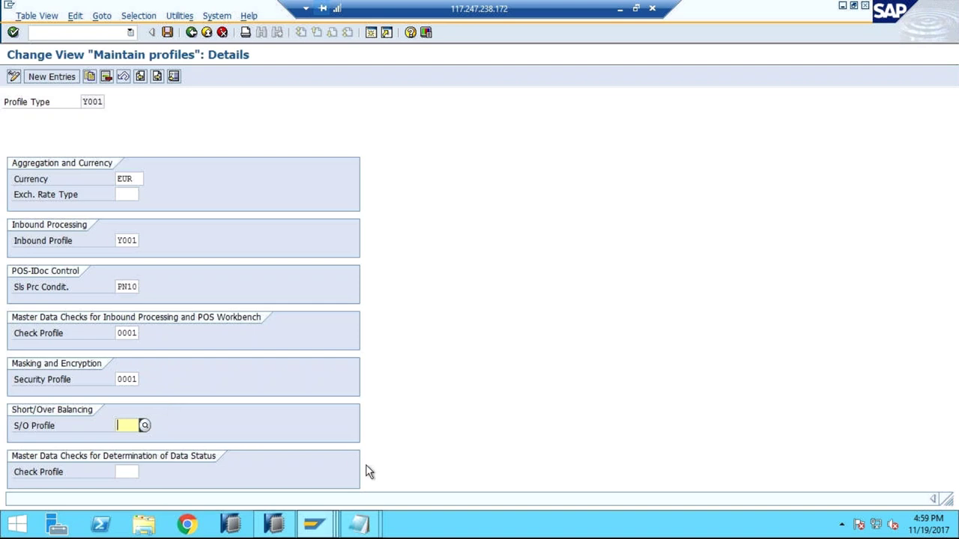
{"action": "left_click", "coordinate": [365, 526]}
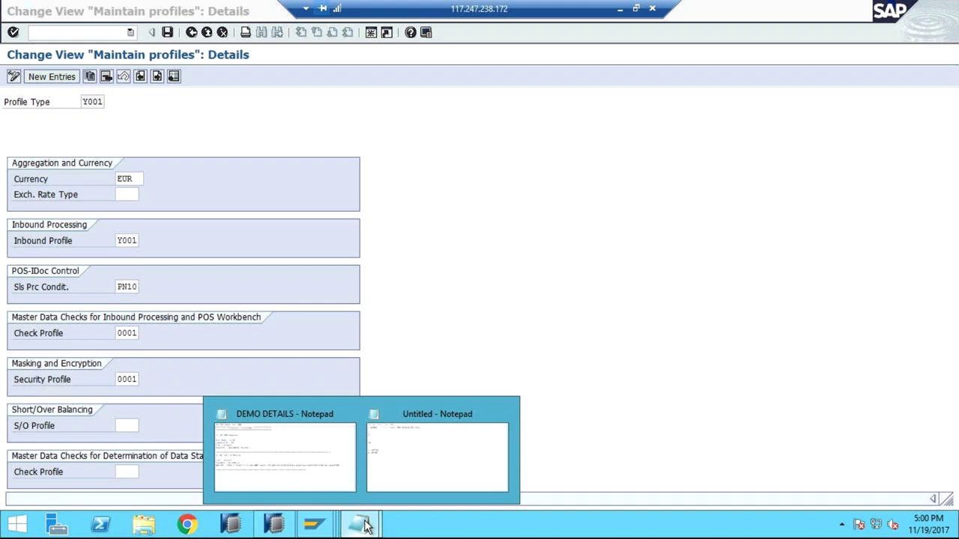
{"action": "left_click", "coordinate": [621, 7]}
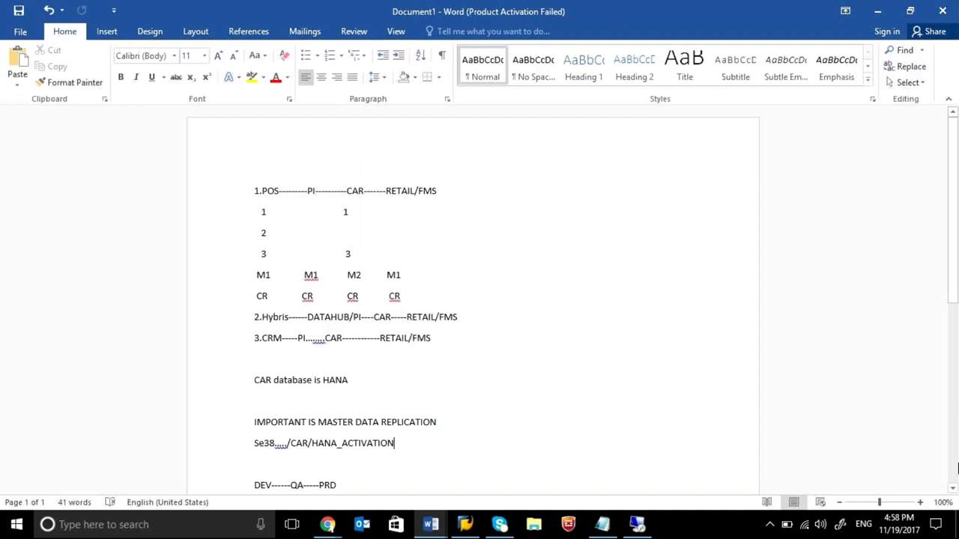
{"action": "left_click", "coordinate": [447, 183]}
{"action": "key", "text": "Return"}
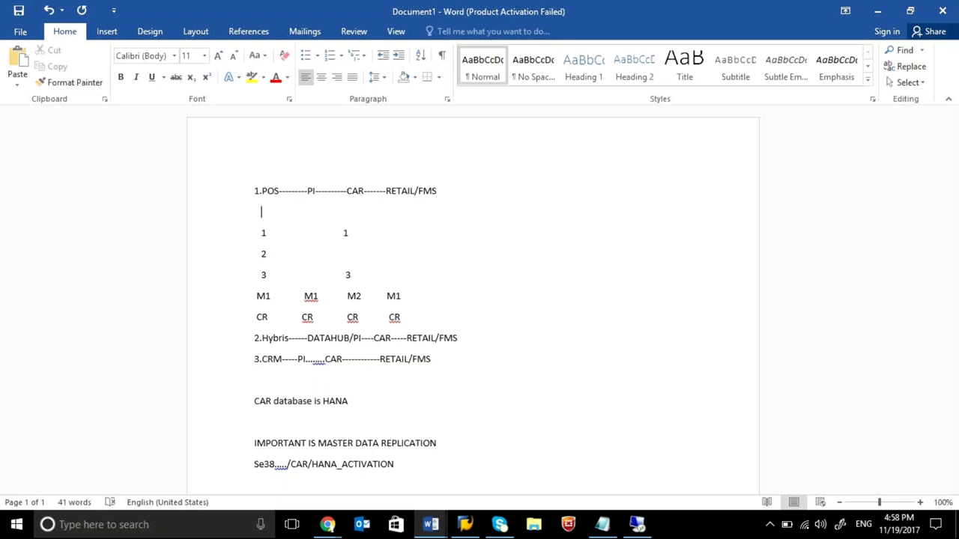
{"action": "type", "text": "100"}
{"action": "key", "text": "Tab"}
{"action": "type", "text": "100"}
{"action": "key", "text": "Return"}
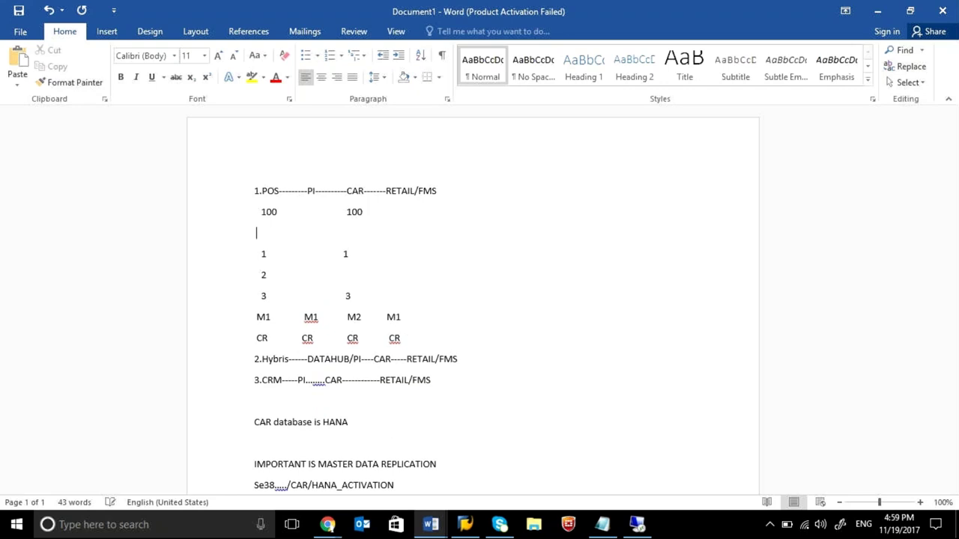
{"action": "key", "text": "Tab"}
{"action": "key", "text": "Tab"}
{"action": "type", "text": "80"}
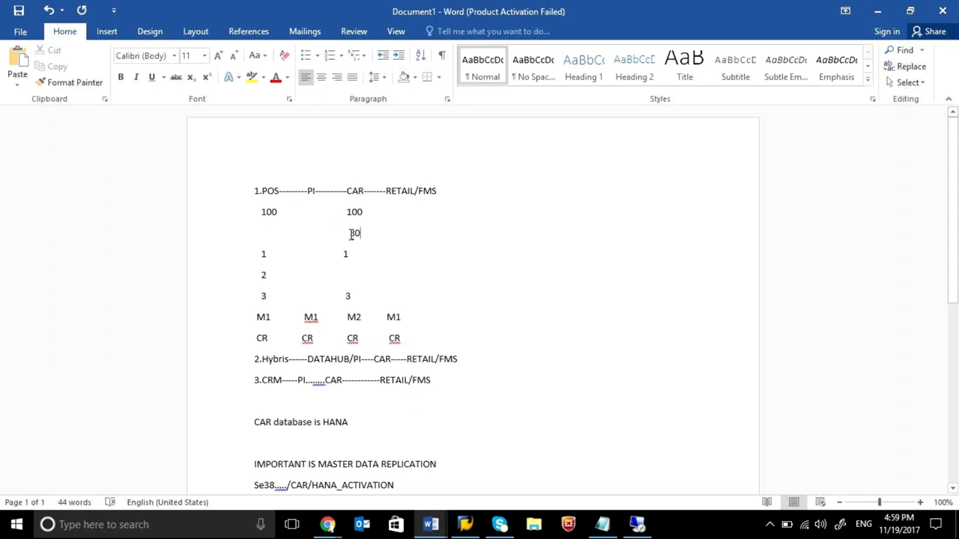
{"action": "double_click", "coordinate": [351, 233]}
{"action": "left_click", "coordinate": [367, 237]}
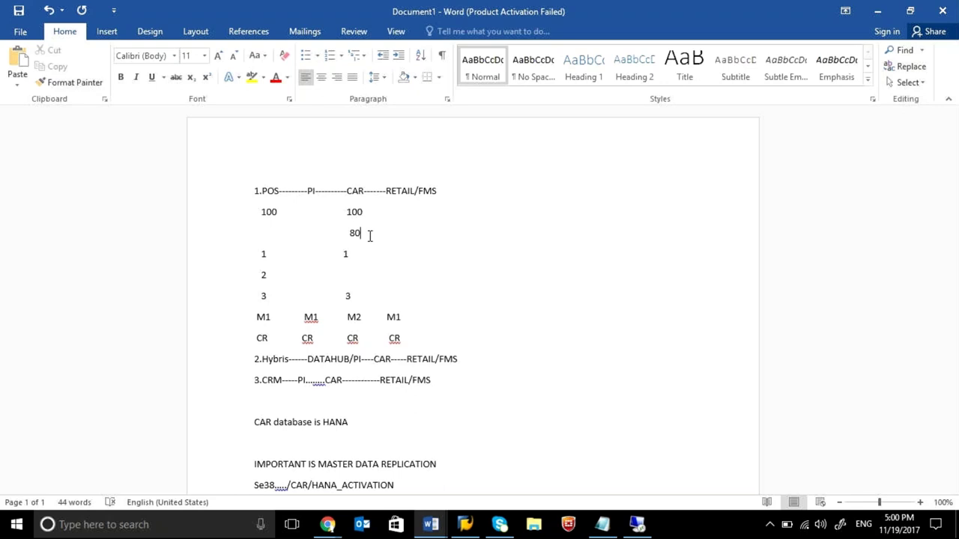
Change the 80 below the CAR value in the first flow to 120
{"action": "left_click", "coordinate": [283, 214]}
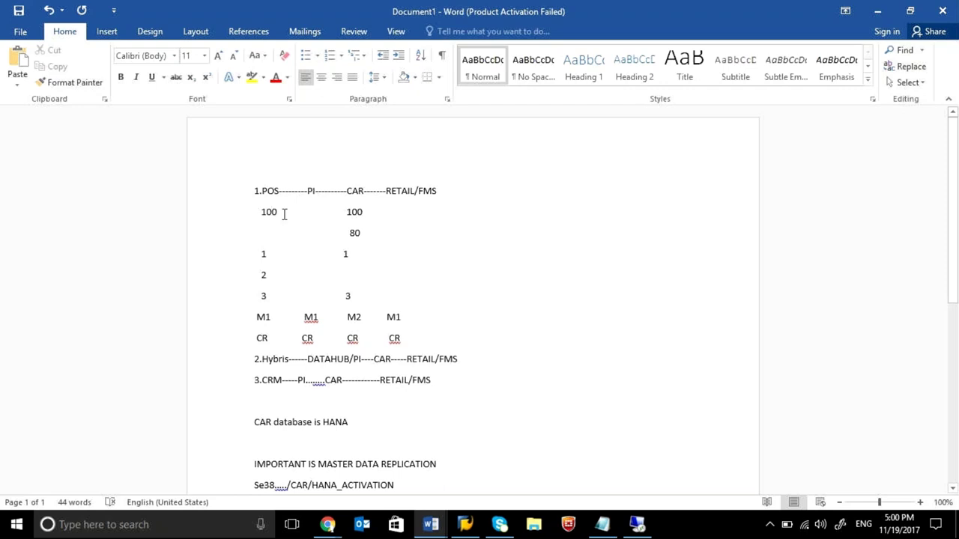
{"action": "left_click", "coordinate": [360, 214]}
{"action": "left_click", "coordinate": [348, 237]}
{"action": "type", "text": "1"}
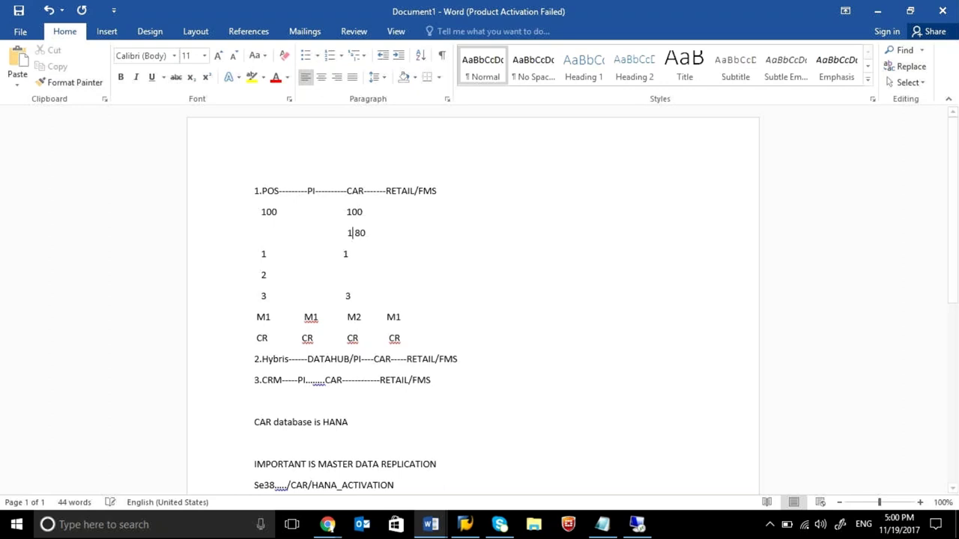
{"action": "key", "text": "Delete"}
{"action": "type", "text": "2"}
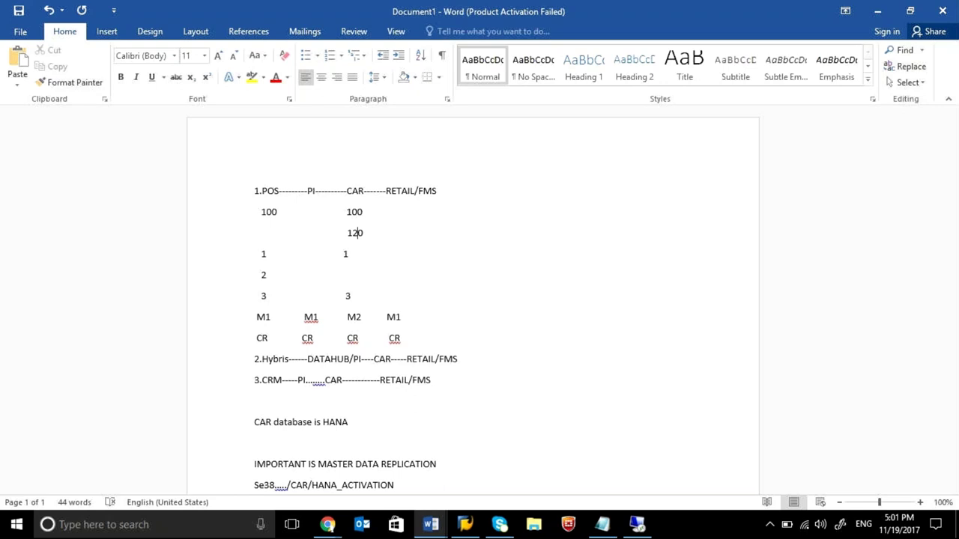
Insert a line with 80 between the 100 and 120 under CAR, aligned with that column
{"action": "left_click", "coordinate": [364, 210]}
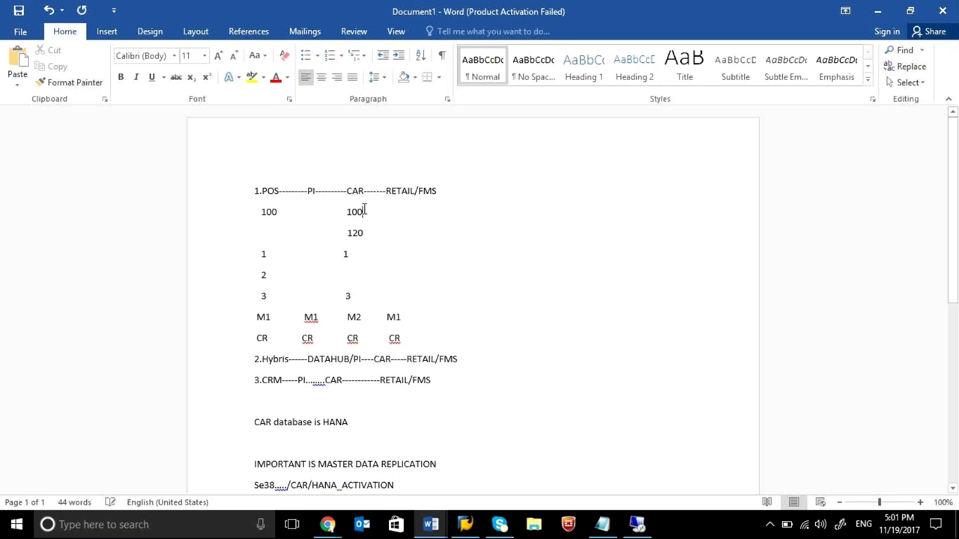
{"action": "key", "text": "Return"}
{"action": "type", "text": "80"}
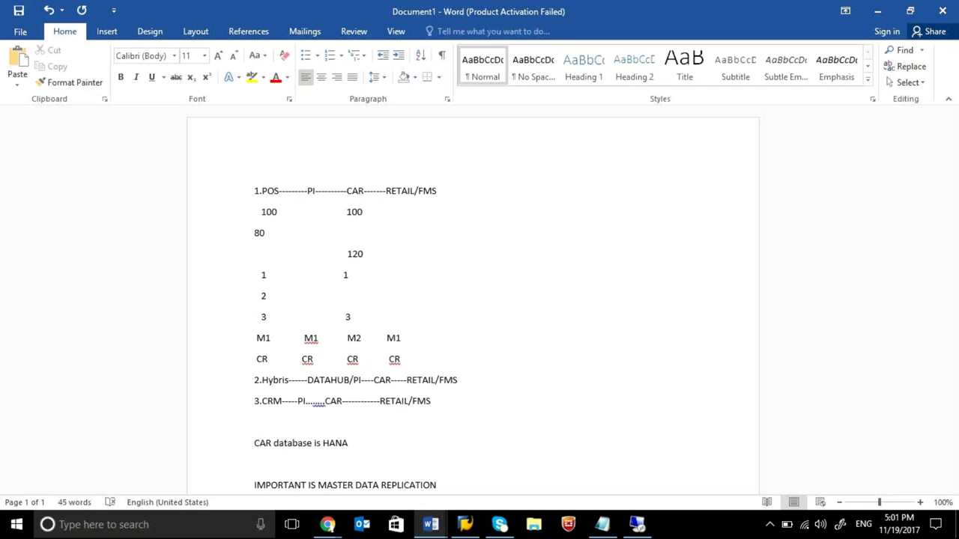
{"action": "key", "text": "Left"}
{"action": "key", "text": "Left"}
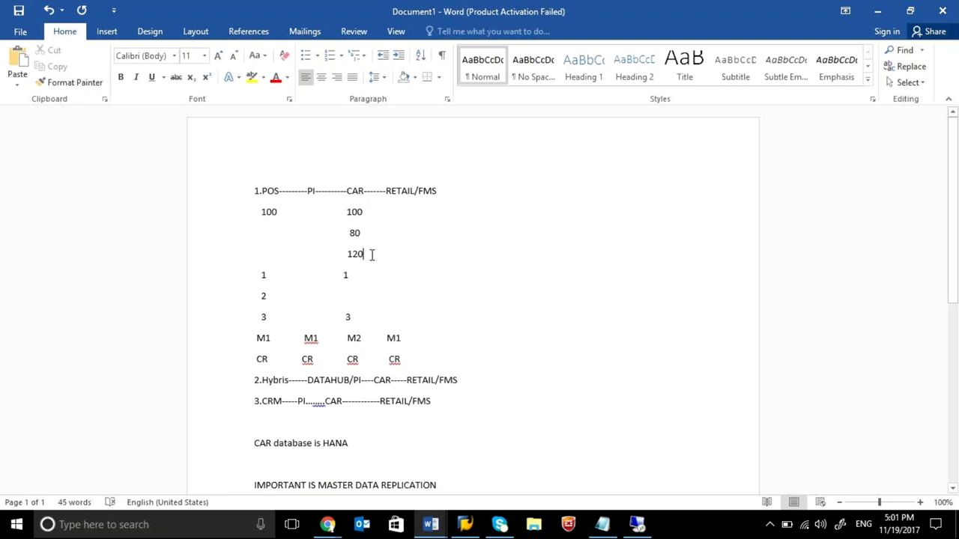
{"action": "left_click", "coordinate": [372, 254]}
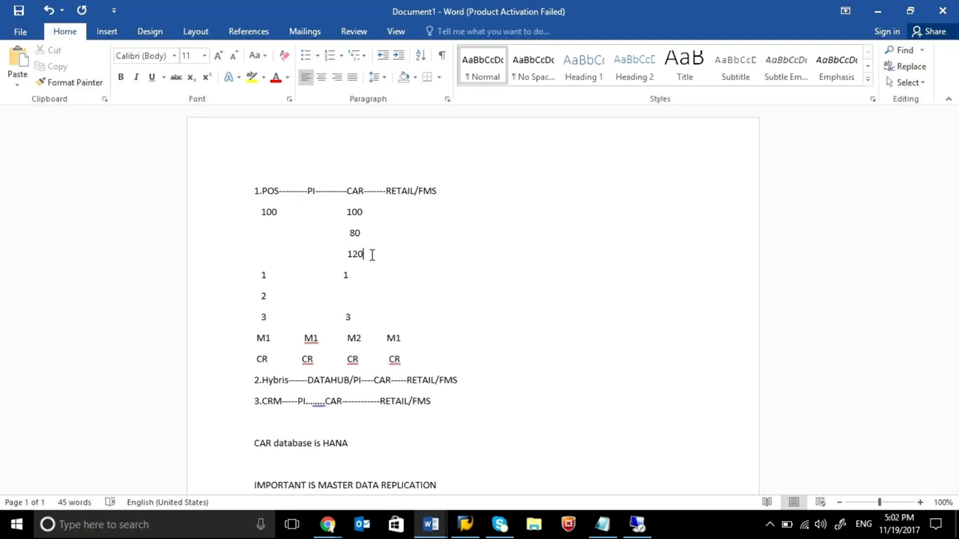
Switch back to the remote SAP session and save profile Y001 in customizing request CLDK900012
{"action": "left_click", "coordinate": [631, 529]}
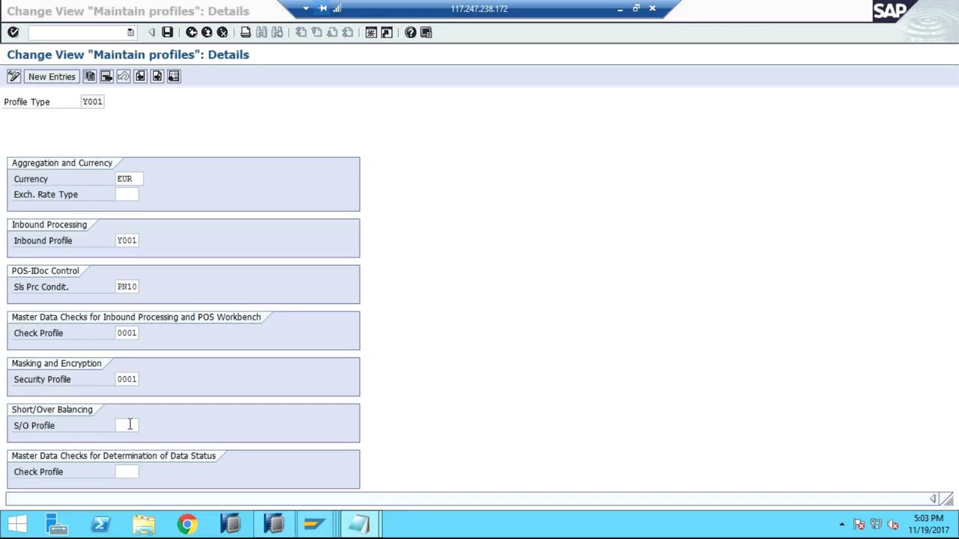
{"action": "left_click", "coordinate": [130, 425]}
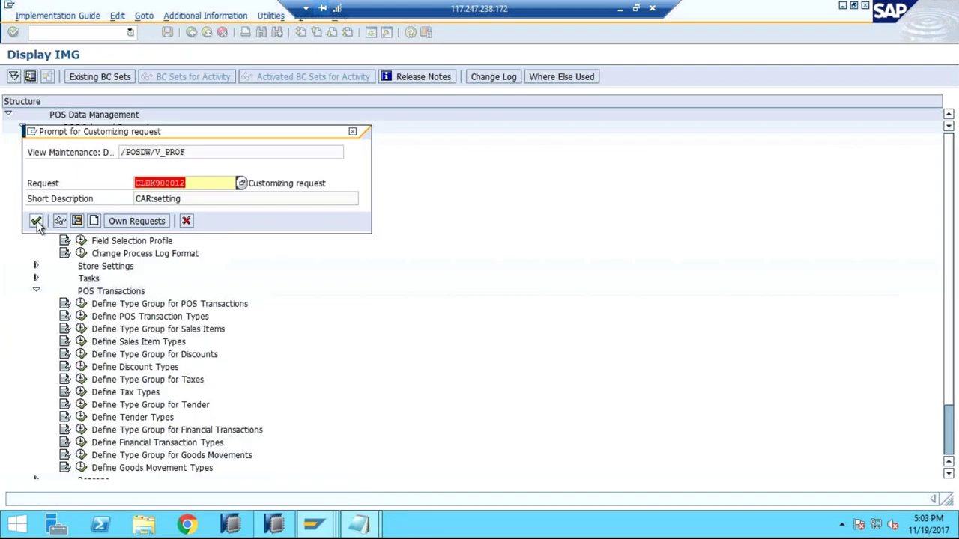
{"action": "left_click", "coordinate": [36, 222]}
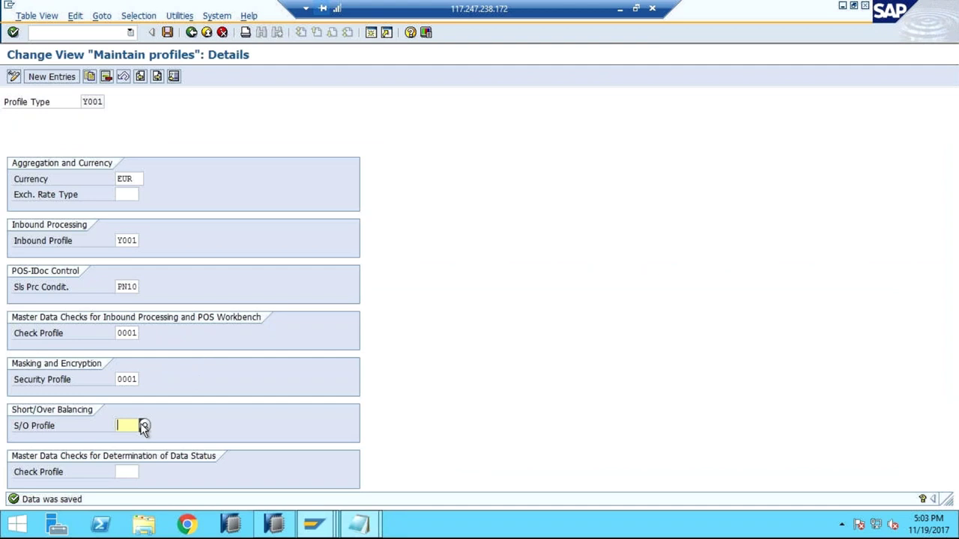
Look up the available short/over balancing profiles, dismiss the edit entry prompt and return to the implementation guide
{"action": "left_click", "coordinate": [145, 426]}
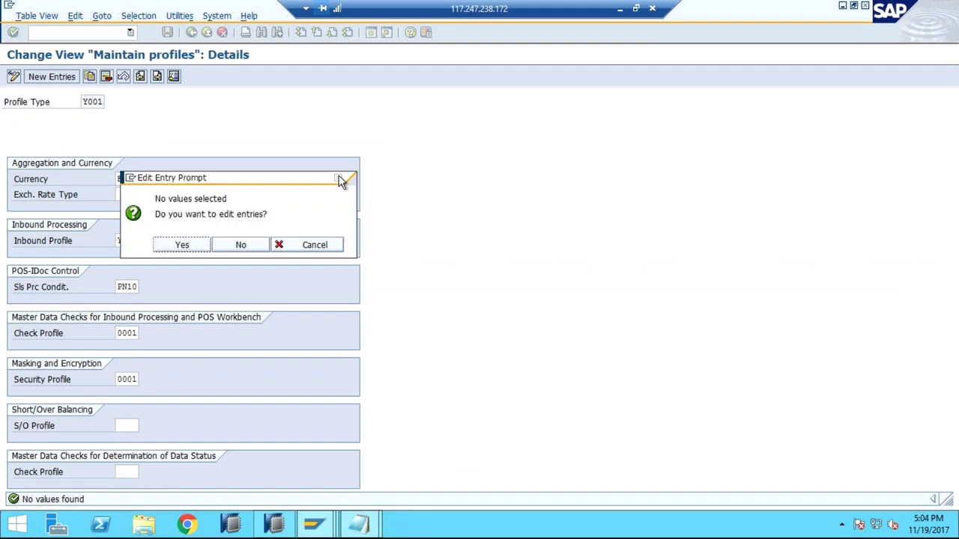
{"action": "left_click", "coordinate": [339, 180]}
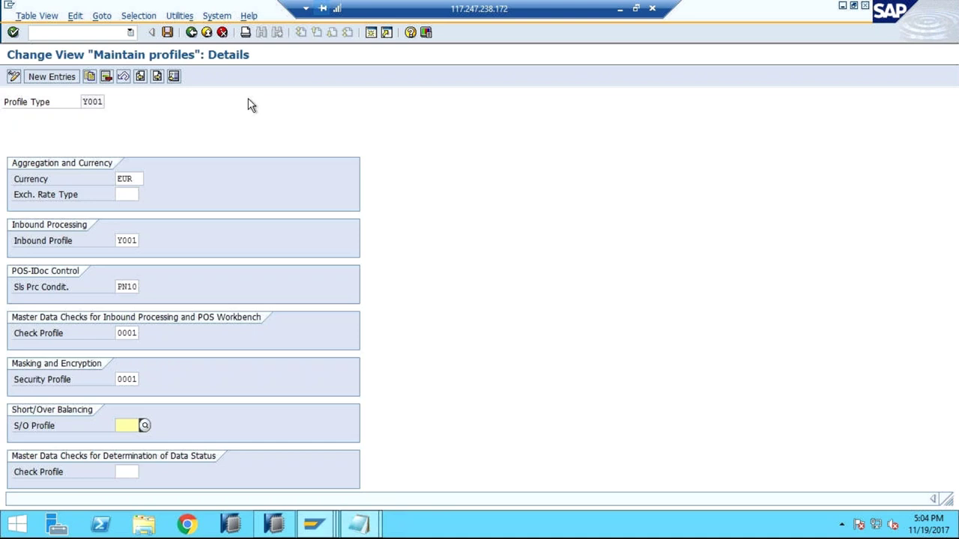
{"action": "left_click", "coordinate": [192, 33]}
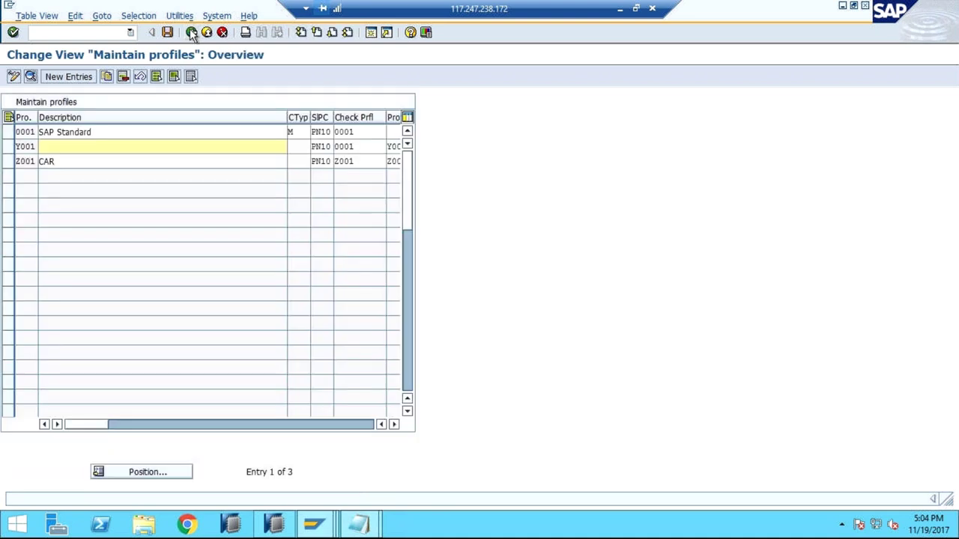
{"action": "left_click", "coordinate": [192, 33]}
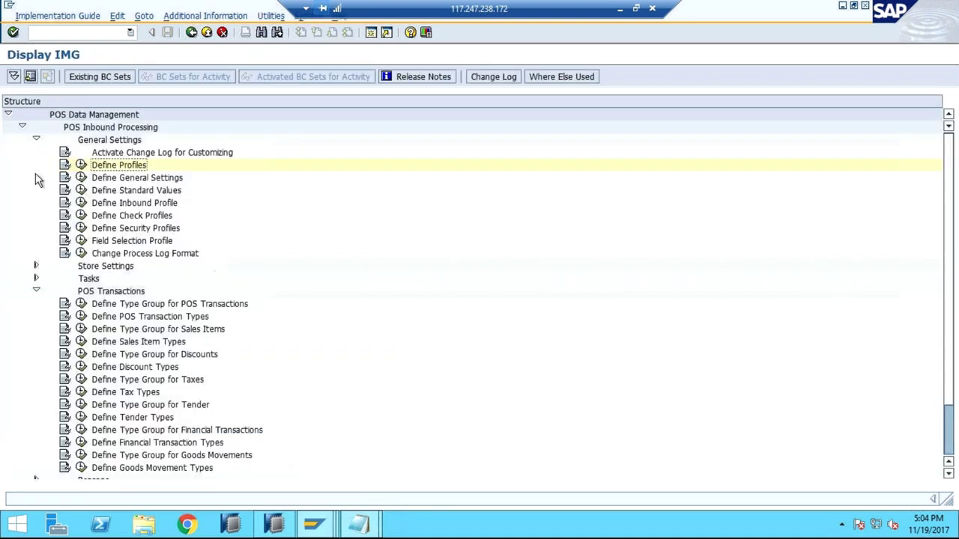
Collapse POS Transactions and expand Short/Over Balancing under POS Inbound Processing to examine its customizing activities
{"action": "left_click", "coordinate": [22, 128]}
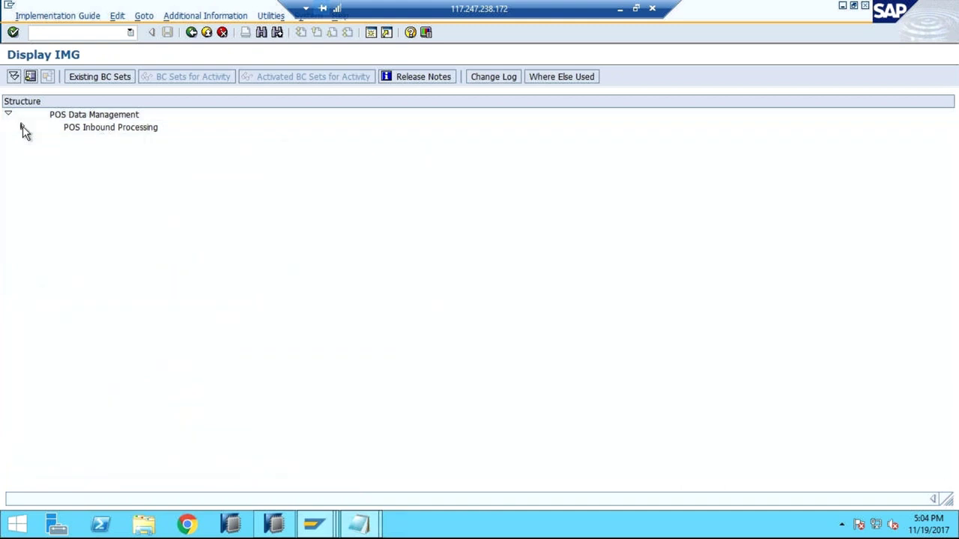
{"action": "left_click", "coordinate": [22, 128]}
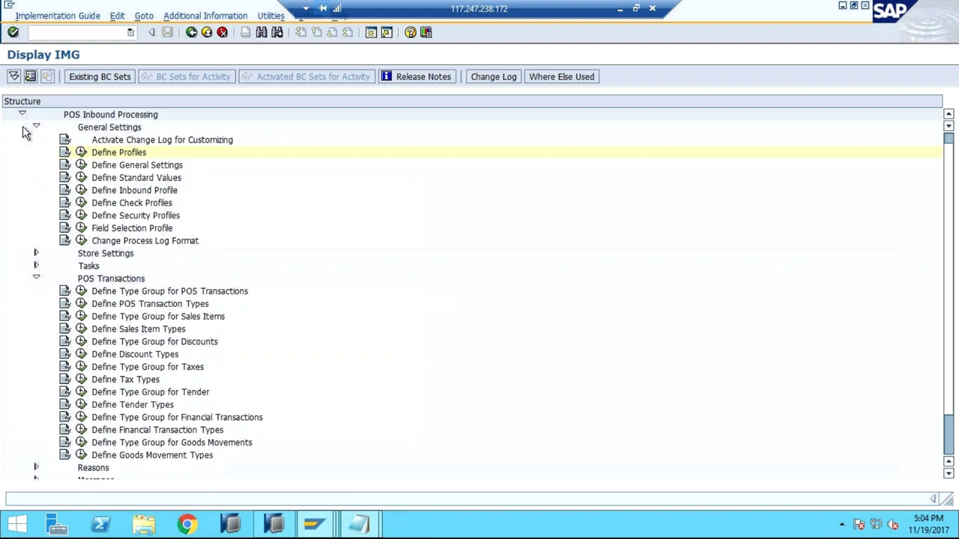
{"action": "left_click", "coordinate": [35, 277]}
{"action": "left_click", "coordinate": [35, 330]}
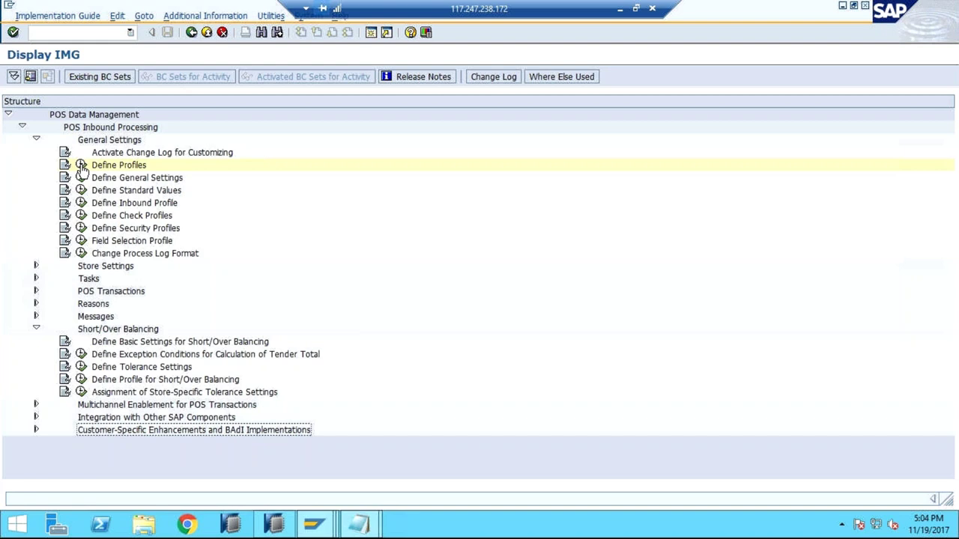
{"action": "left_click", "coordinate": [92, 333]}
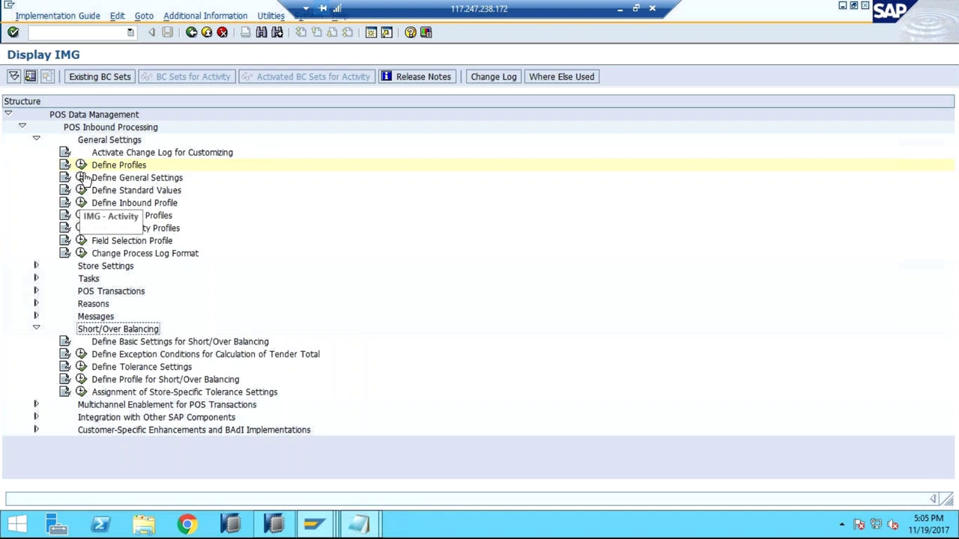
Open the details of profile Y001 and briefly check the Customer Activity Repository nodes in the other implementation guide session
{"action": "left_click", "coordinate": [81, 165]}
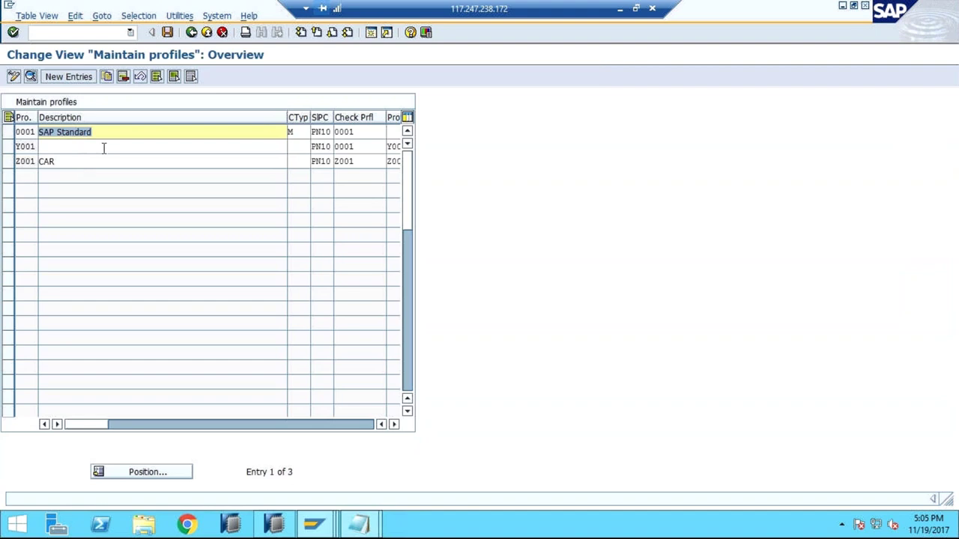
{"action": "double_click", "coordinate": [105, 147]}
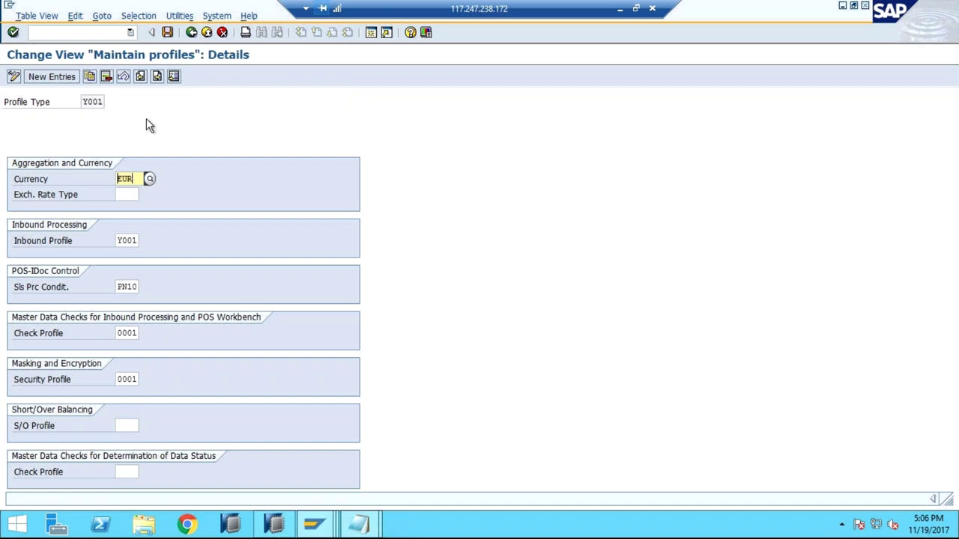
{"action": "left_click", "coordinate": [127, 472]}
{"action": "left_click", "coordinate": [316, 527]}
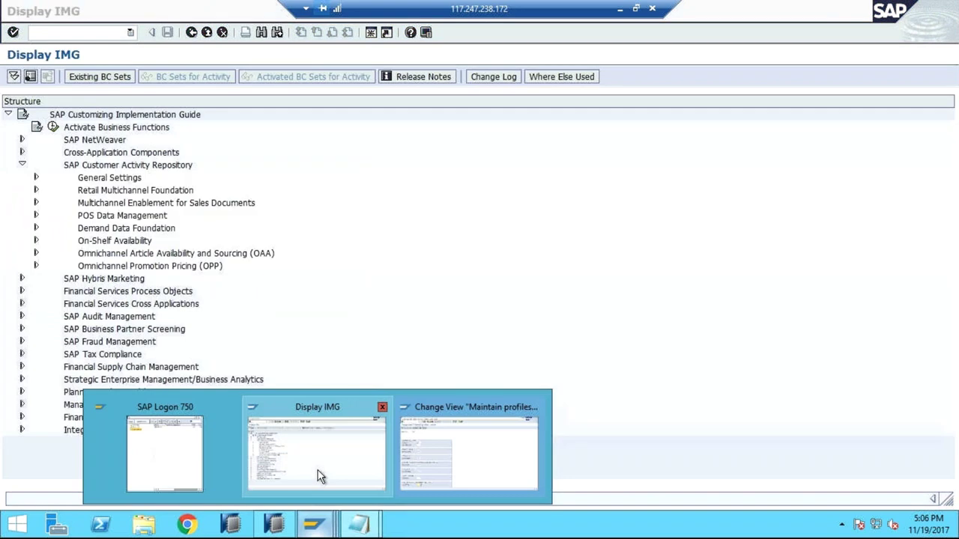
{"action": "left_click", "coordinate": [317, 472]}
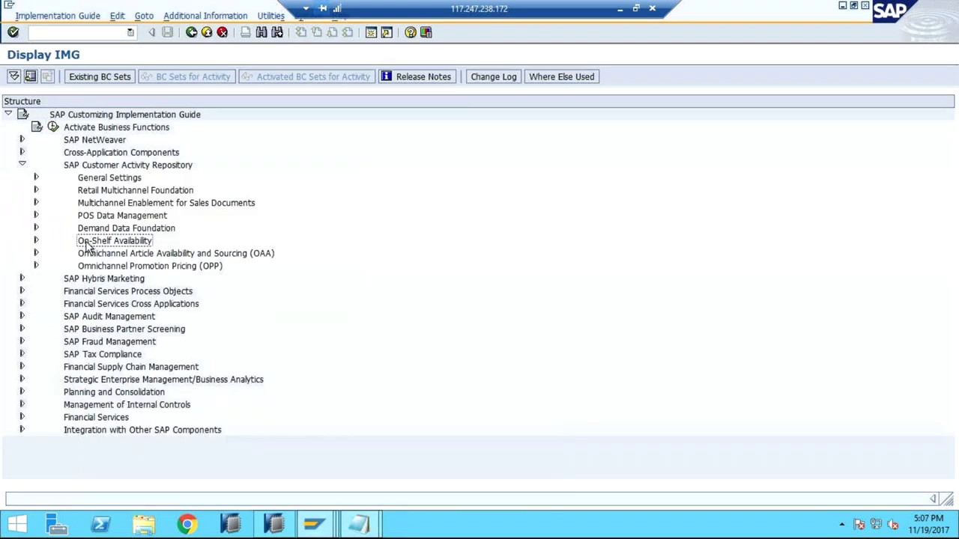
{"action": "left_click", "coordinate": [316, 527]}
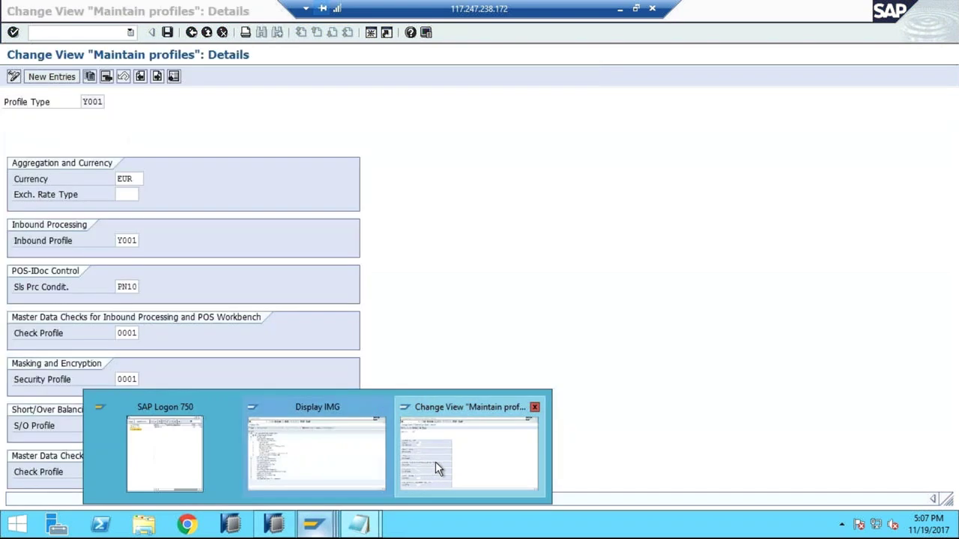
{"action": "left_click", "coordinate": [436, 462]}
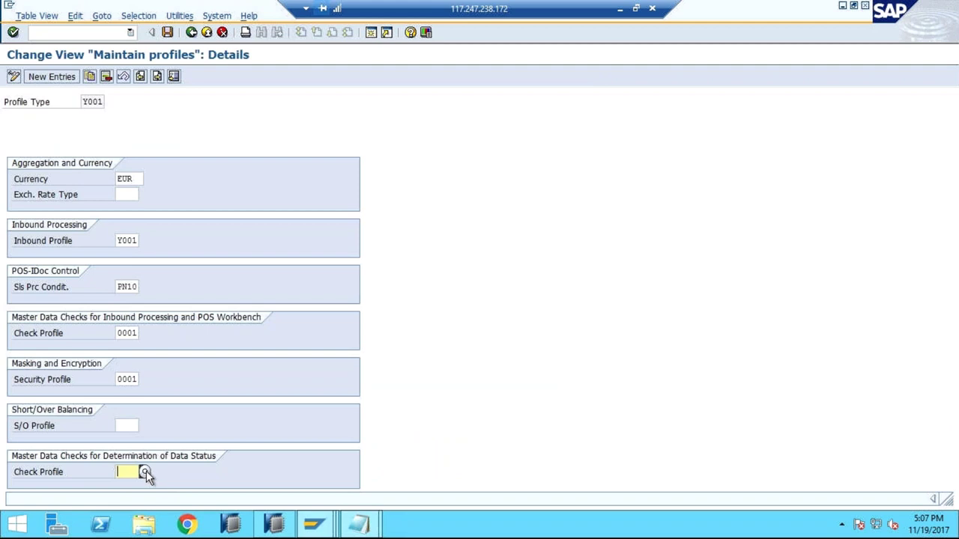
Look up the check profiles available for determination of data status, dismiss the list and return to the implementation guide
{"action": "left_click", "coordinate": [145, 473]}
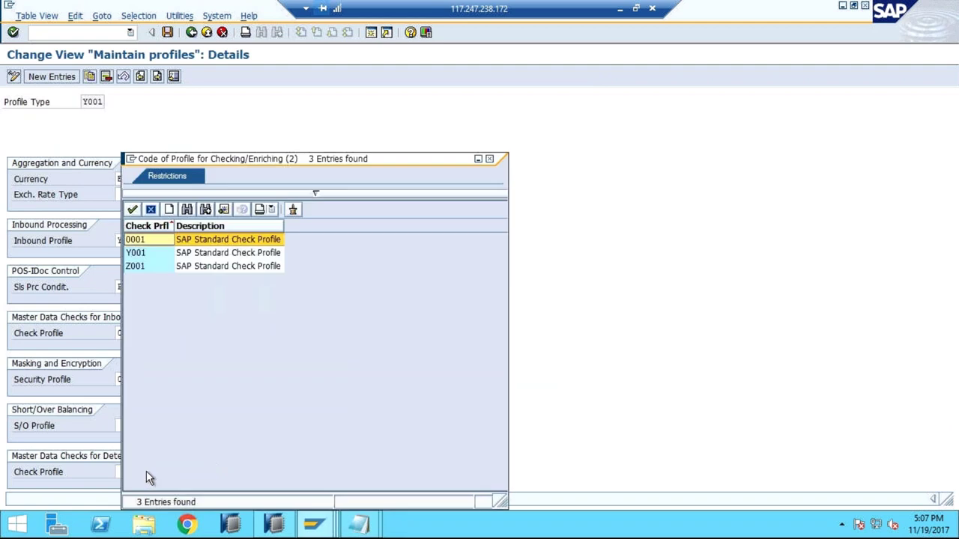
{"action": "left_click", "coordinate": [491, 160]}
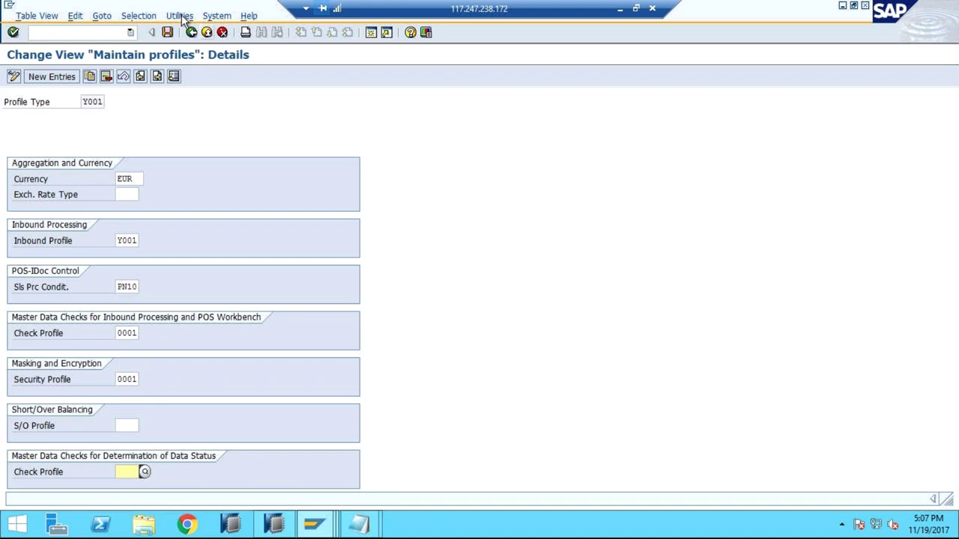
{"action": "left_click", "coordinate": [192, 33]}
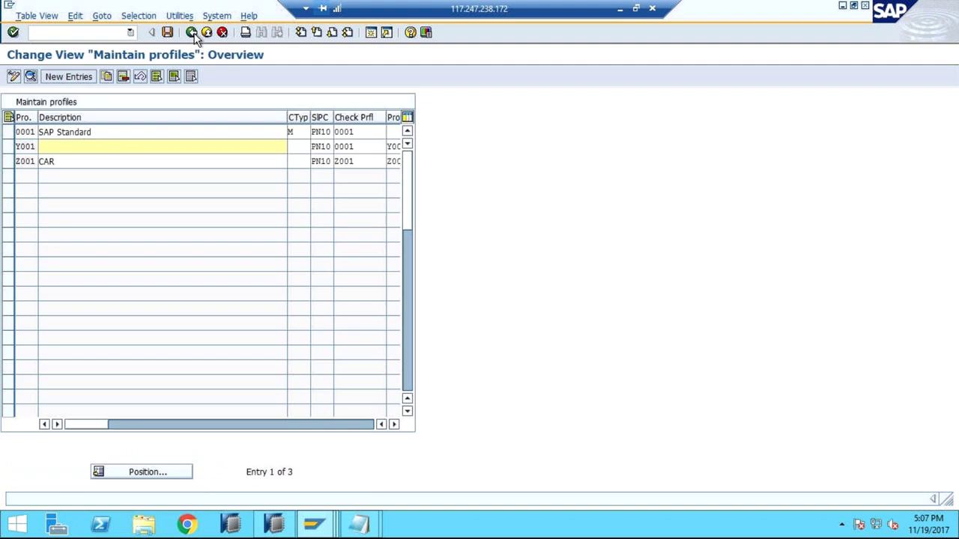
{"action": "left_click", "coordinate": [192, 32]}
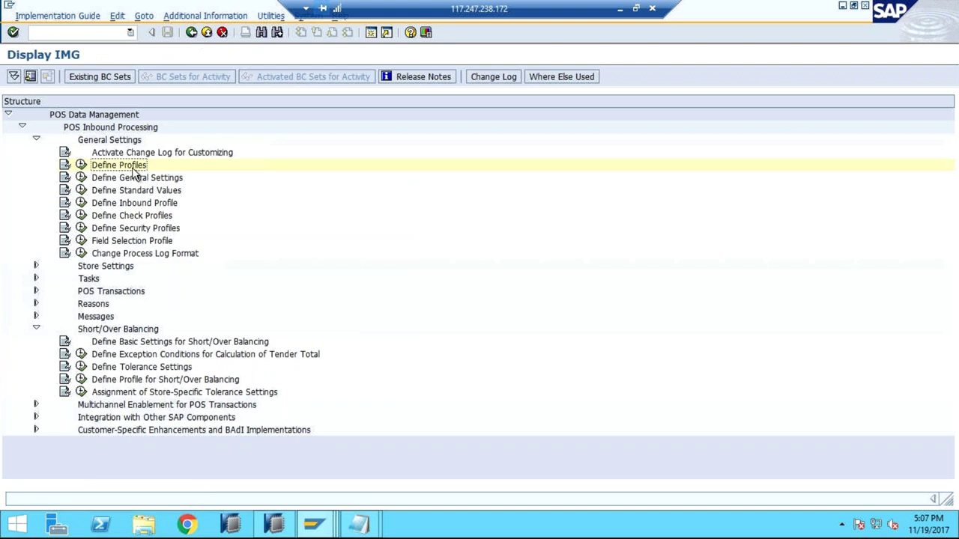
Reopen profile Y001 and set its check profile for determination of data status to 0001
{"action": "left_click", "coordinate": [81, 165]}
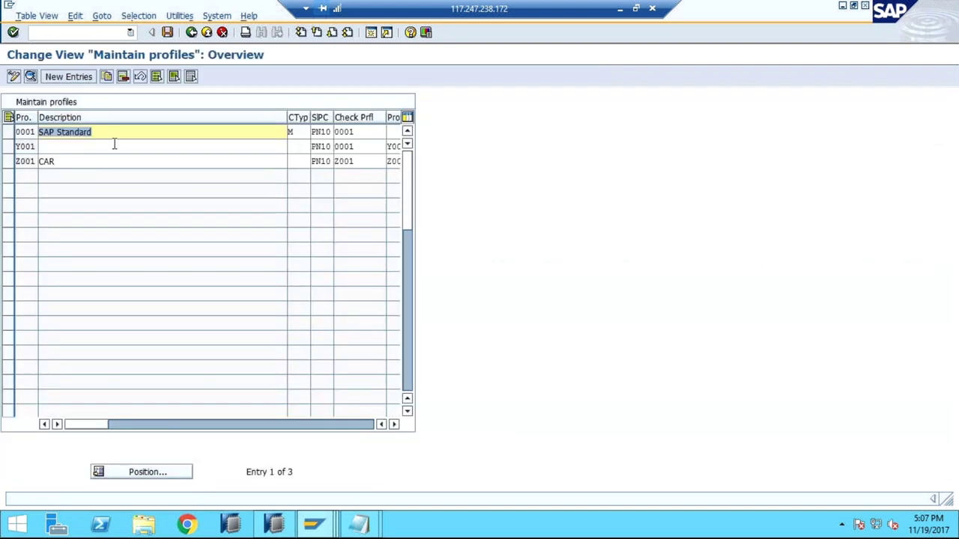
{"action": "double_click", "coordinate": [115, 146]}
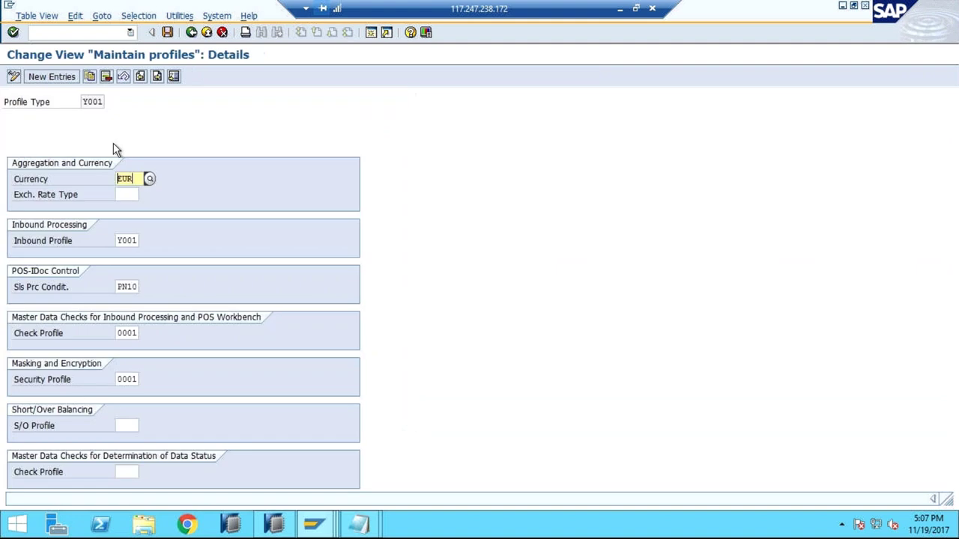
{"action": "left_click", "coordinate": [144, 471]}
{"action": "left_click", "coordinate": [144, 472]}
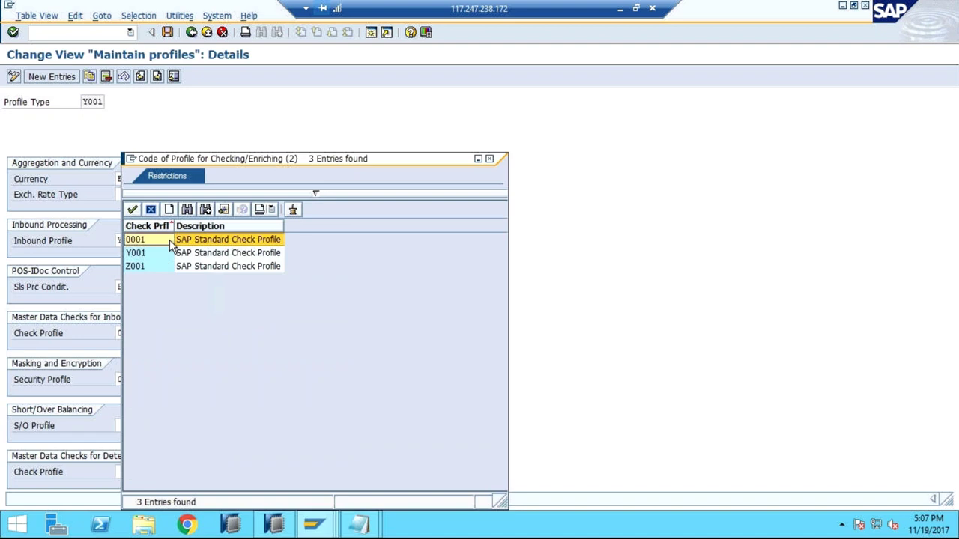
{"action": "double_click", "coordinate": [169, 239]}
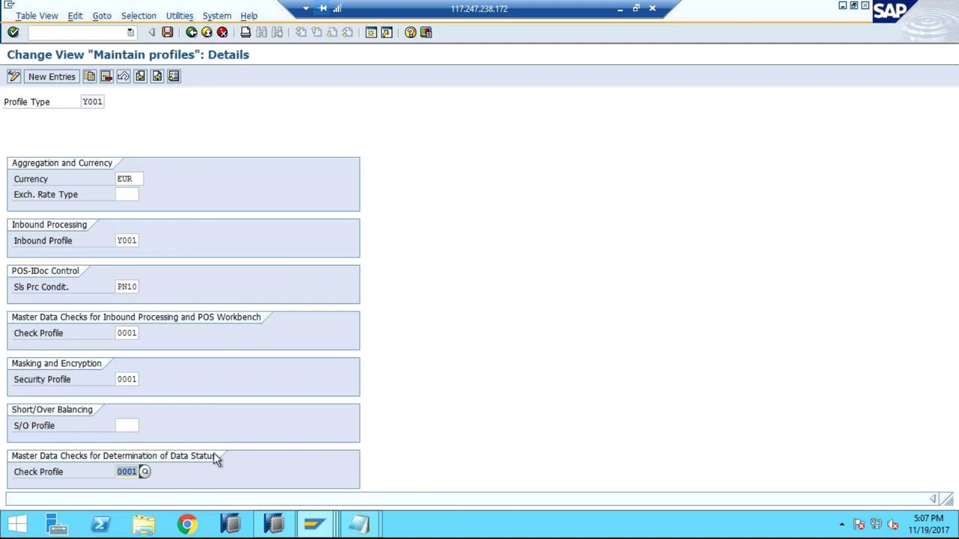
Compare the Customer Activity Repository areas in the other implementation guide session with the settings of profile Y001
{"action": "left_click", "coordinate": [314, 530]}
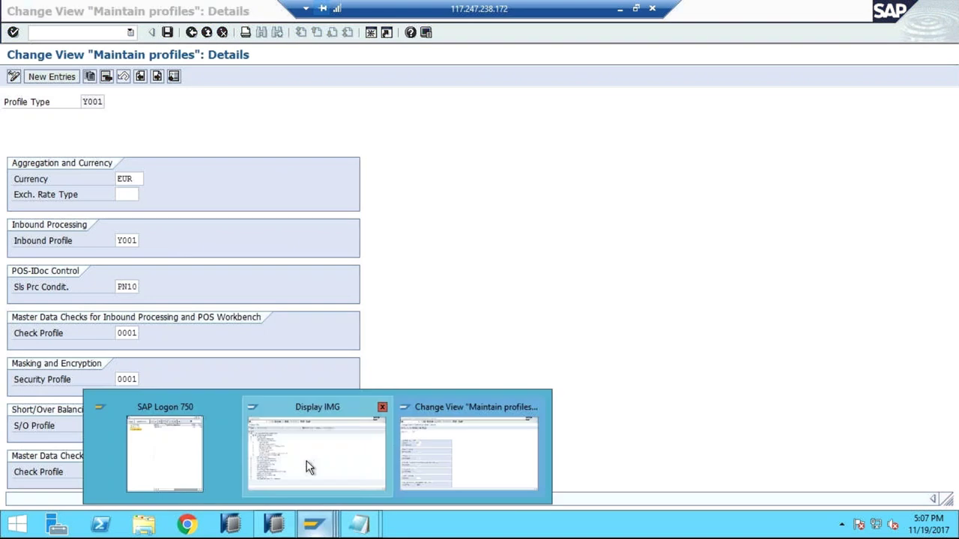
{"action": "left_click", "coordinate": [310, 467]}
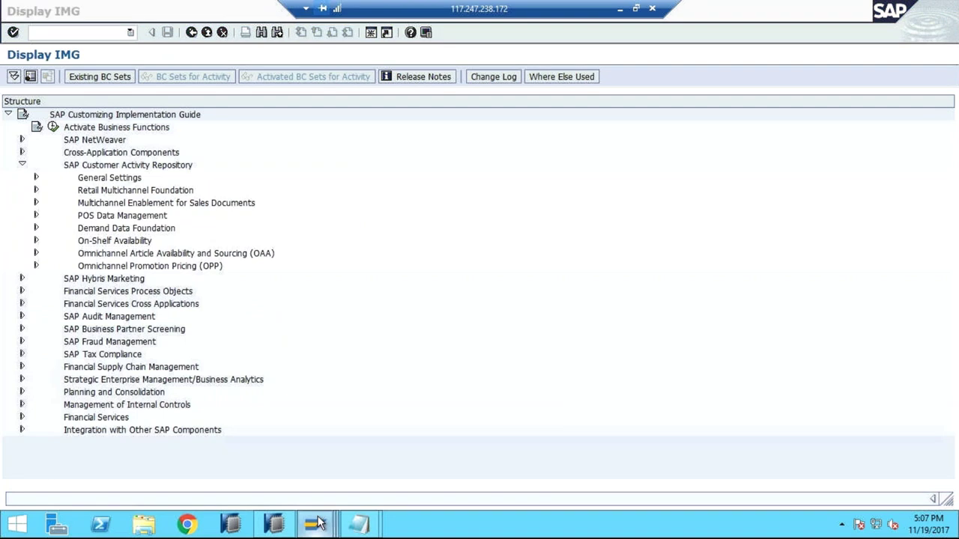
{"action": "mouse_move", "coordinate": [315, 522]}
{"action": "left_click", "coordinate": [475, 461]}
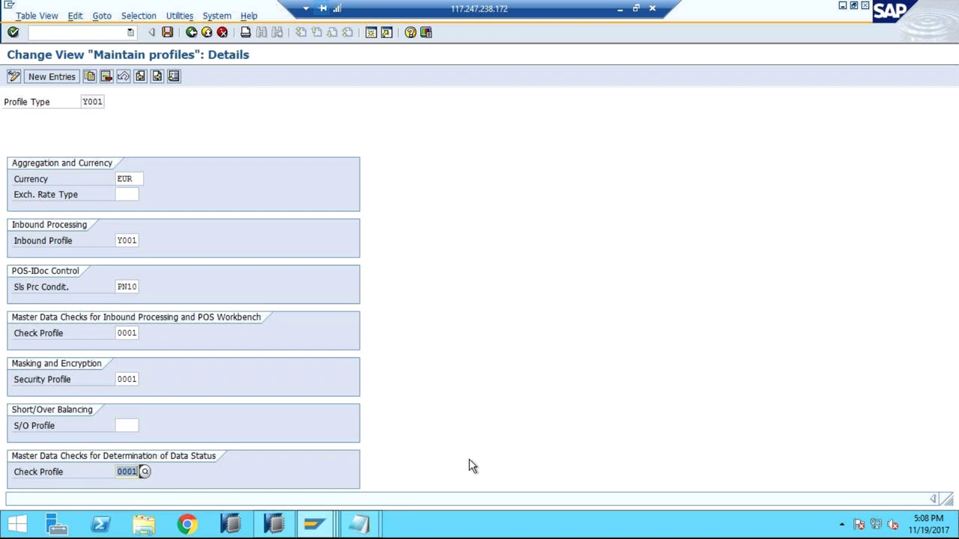
{"action": "left_click", "coordinate": [313, 529]}
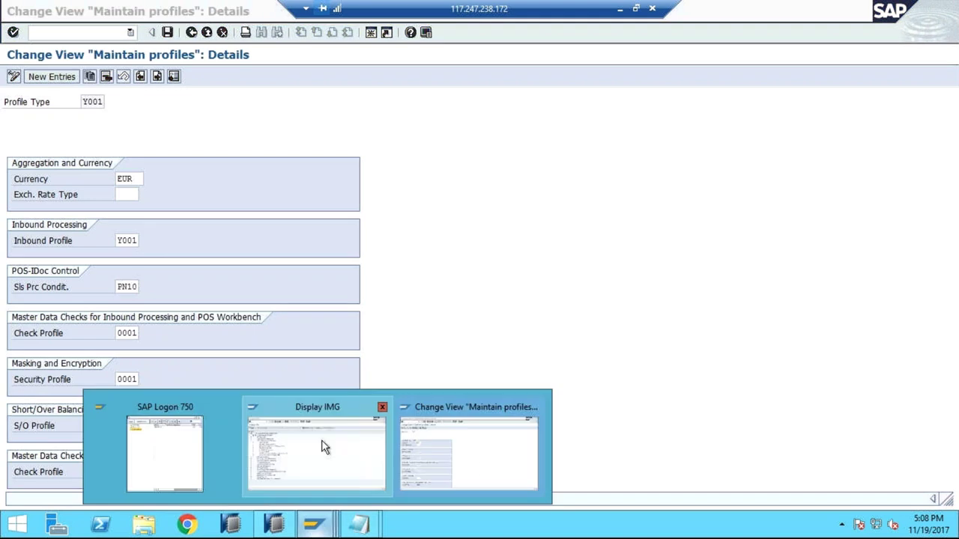
{"action": "left_click", "coordinate": [321, 442]}
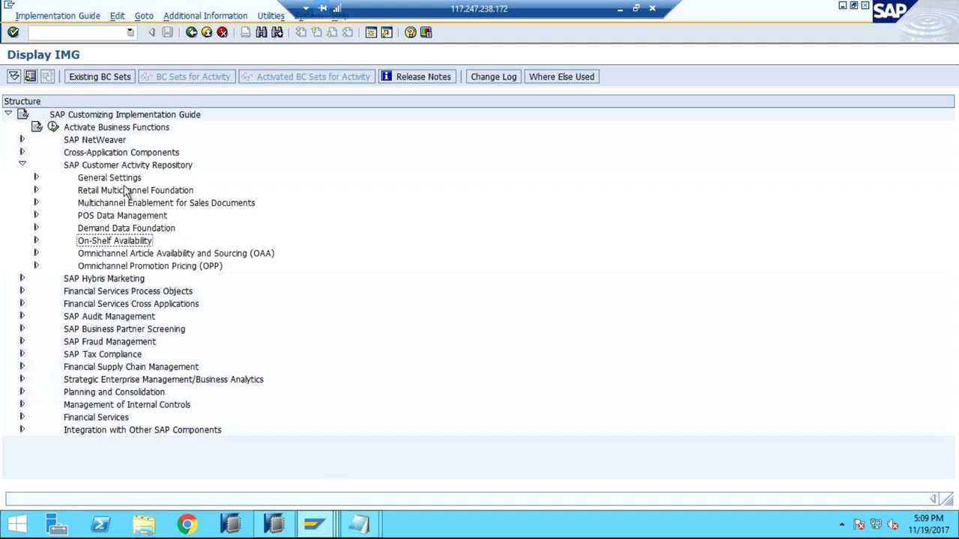
{"action": "mouse_move", "coordinate": [326, 531]}
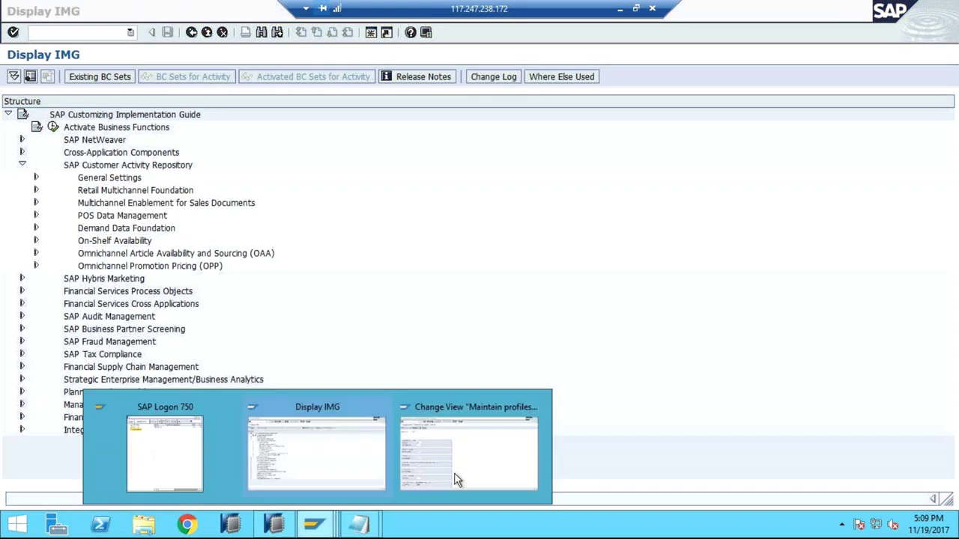
{"action": "left_click", "coordinate": [456, 477]}
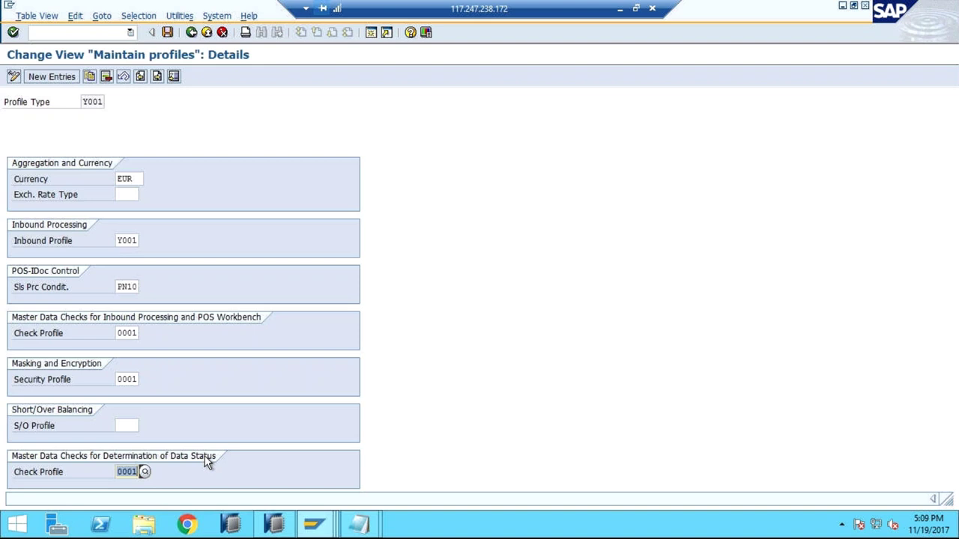
{"action": "left_click", "coordinate": [309, 527]}
{"action": "left_click", "coordinate": [306, 464]}
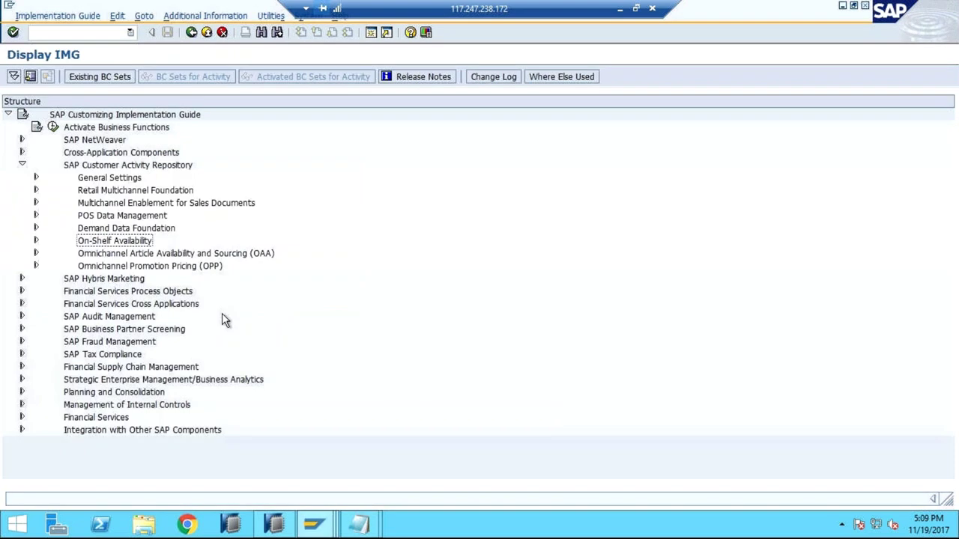
{"action": "left_click", "coordinate": [315, 524]}
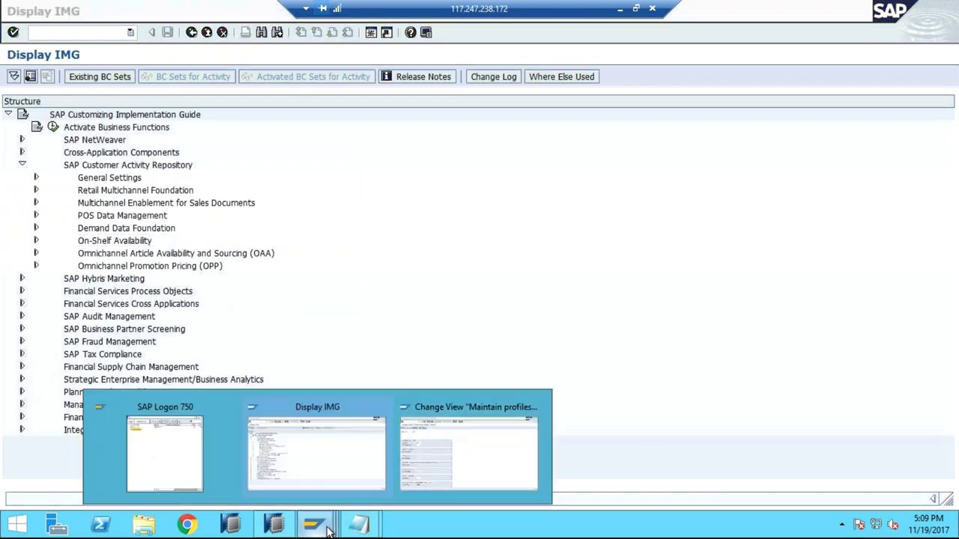
{"action": "left_click", "coordinate": [525, 445]}
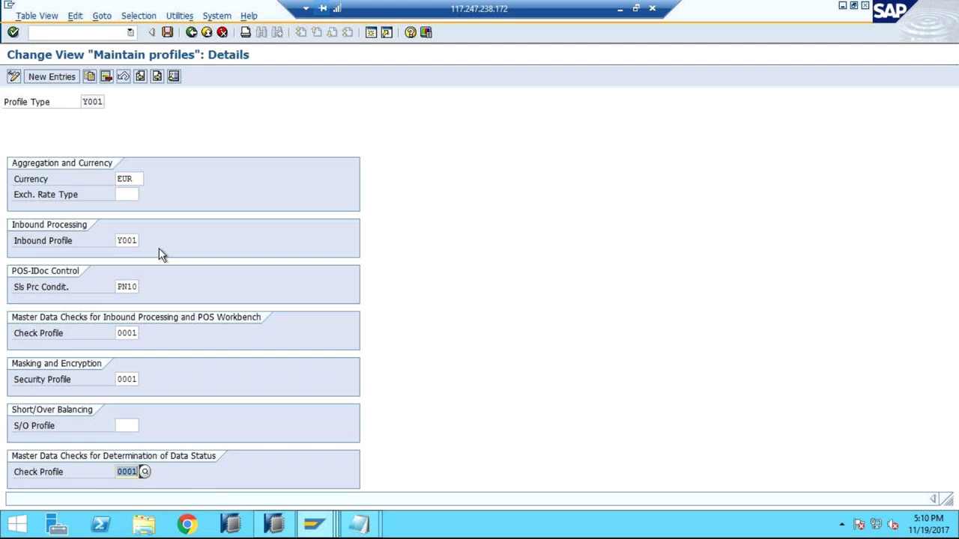
Review the currency, check profile, sales price condition and short/over fields of Y001 and save the profile in customizing request CLDK900012
{"action": "left_click", "coordinate": [139, 178]}
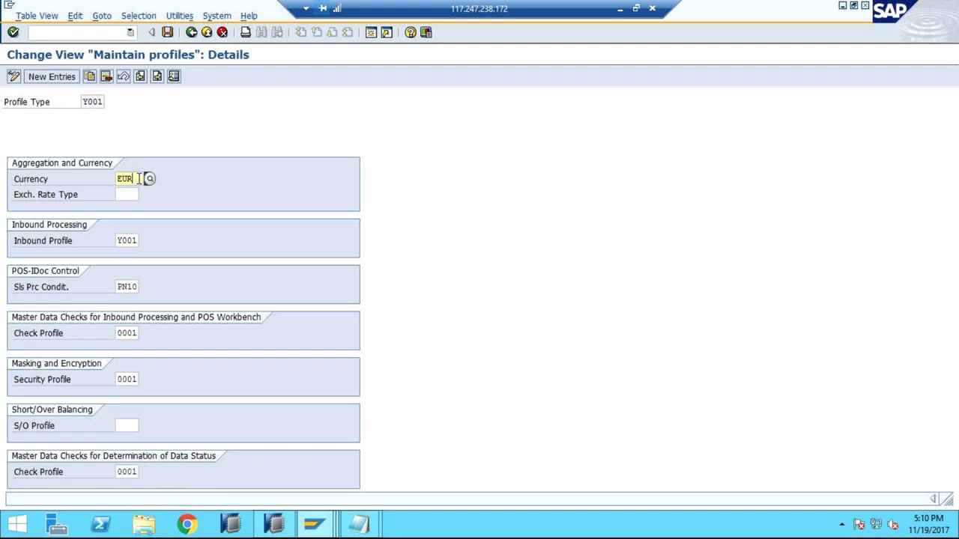
{"action": "left_click", "coordinate": [131, 335]}
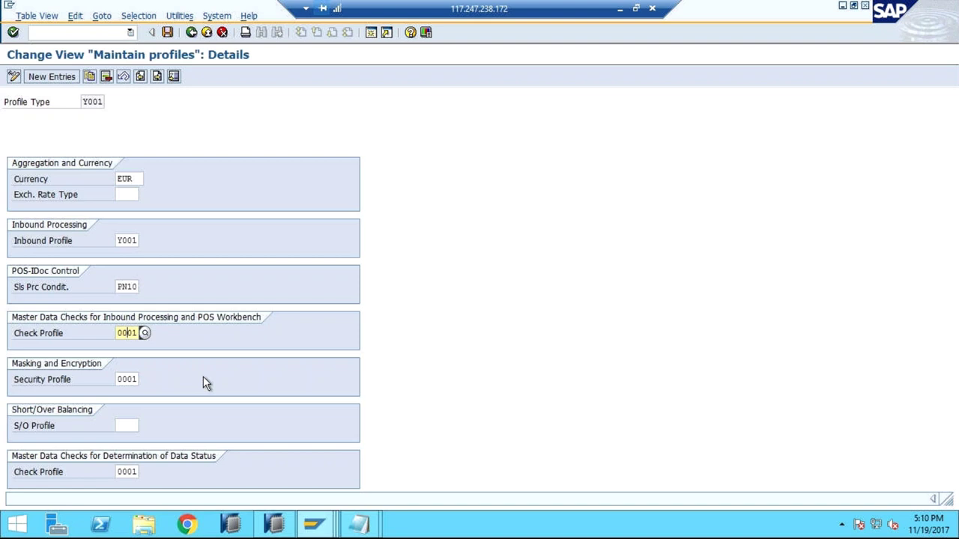
{"action": "left_click", "coordinate": [134, 288]}
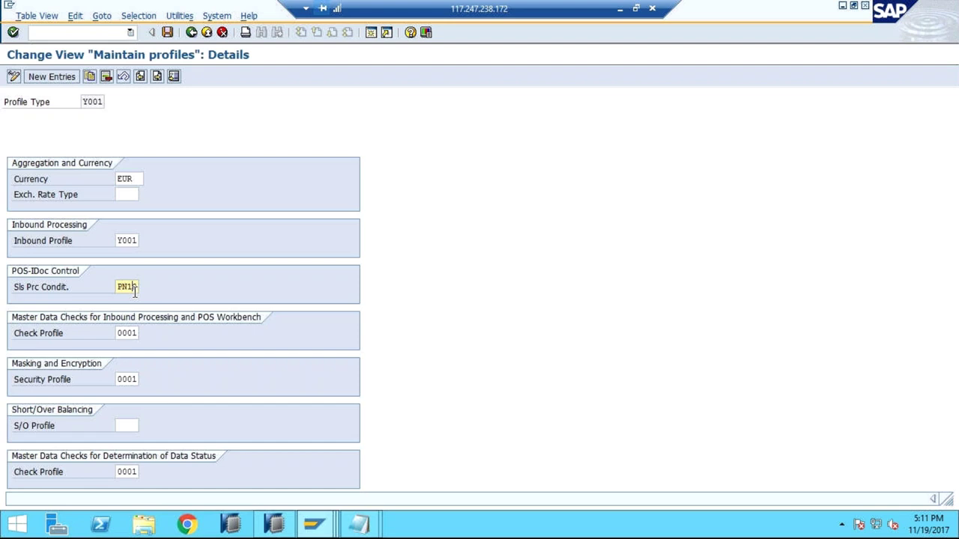
{"action": "left_click", "coordinate": [125, 427]}
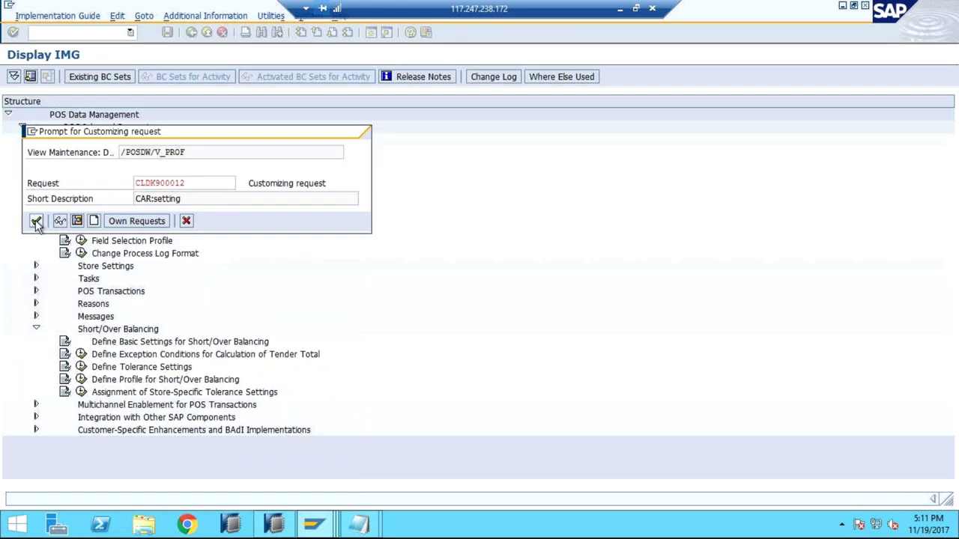
{"action": "left_click", "coordinate": [36, 221]}
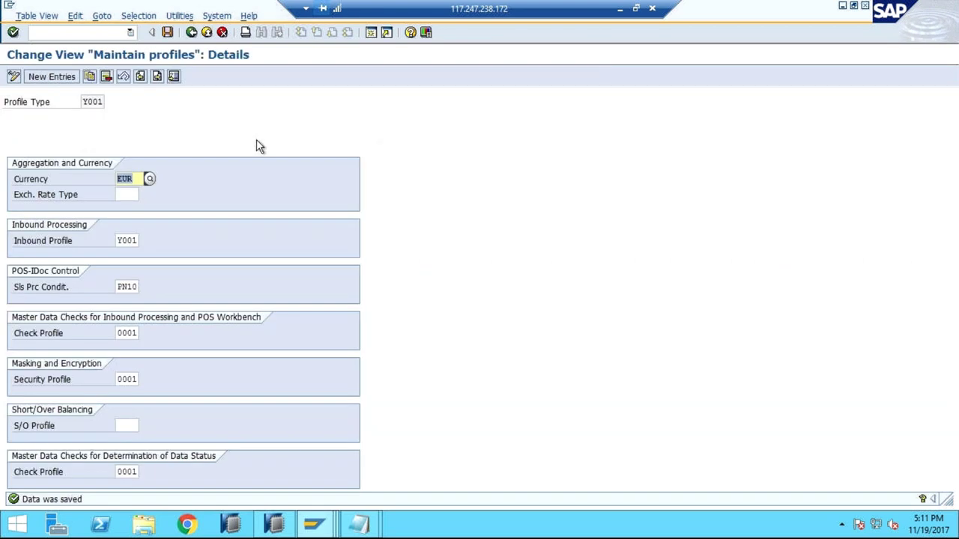
Return to the profiles overview, give profile Y001 the description SAP CAR and save it
{"action": "left_click", "coordinate": [191, 33]}
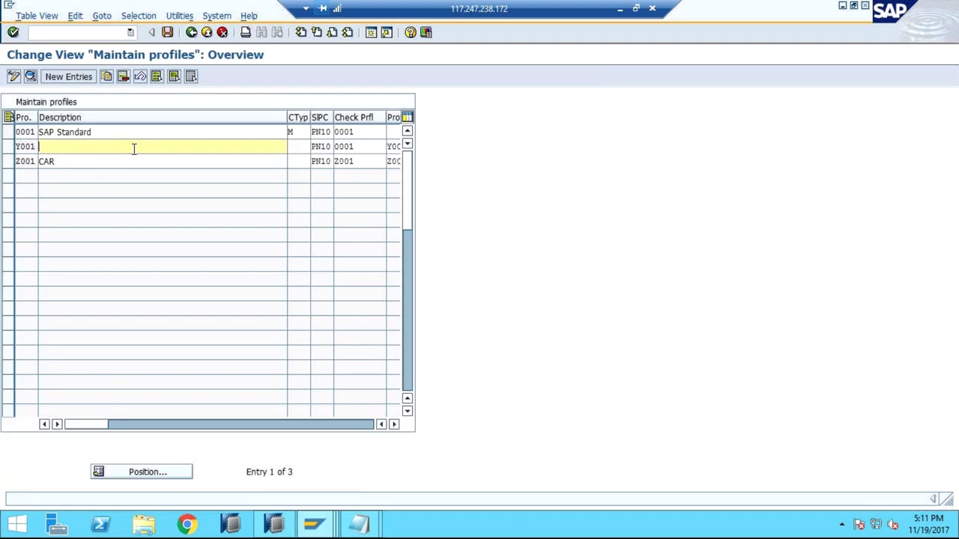
{"action": "type", "text": "SAP CAR"}
{"action": "left_click", "coordinate": [167, 31]}
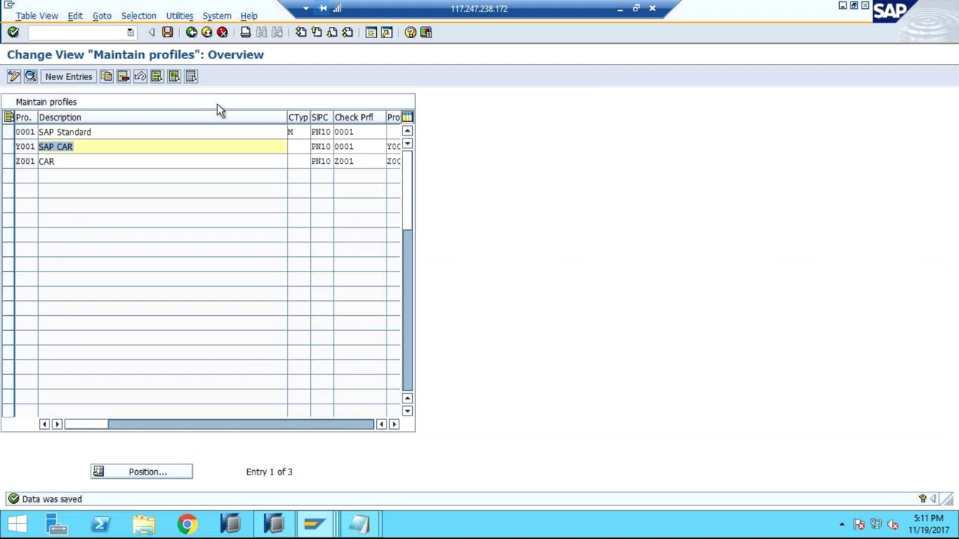
Return to the implementation guide, expand Tasks to examine its customizing activities and collapse it again
{"action": "left_click", "coordinate": [193, 33]}
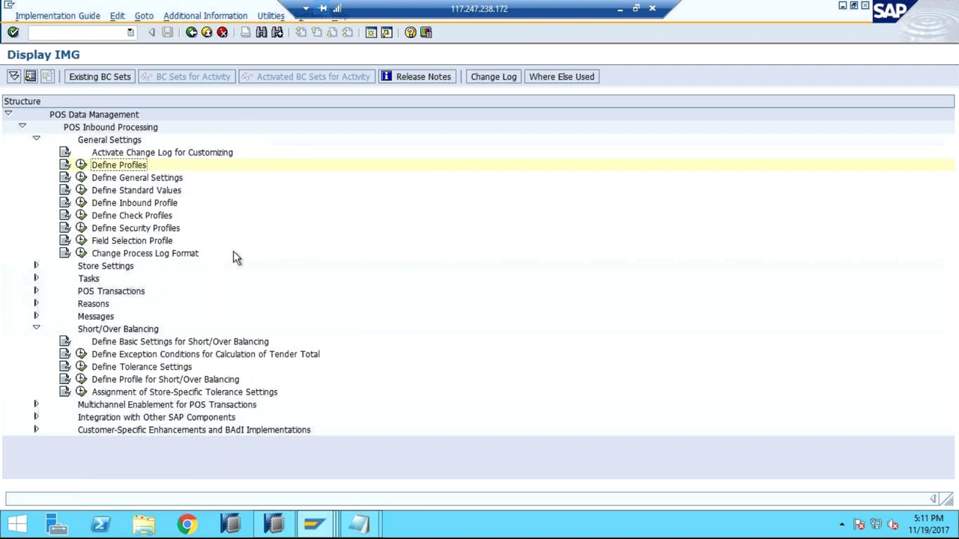
{"action": "left_click", "coordinate": [35, 279]}
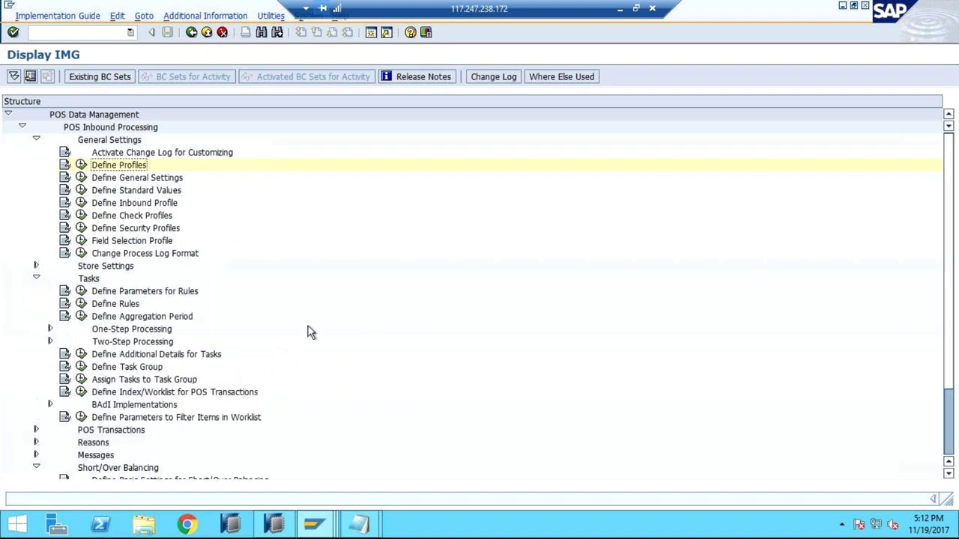
{"action": "left_click", "coordinate": [35, 279]}
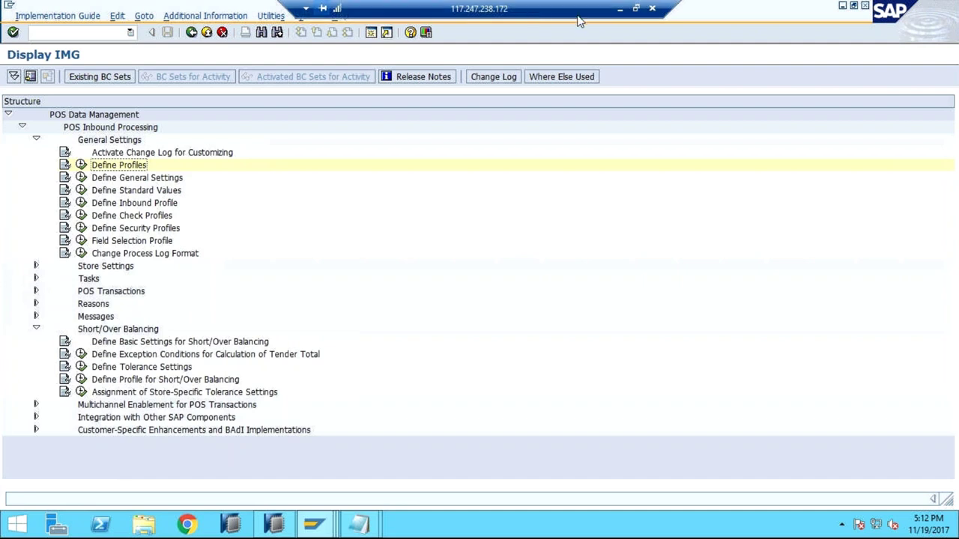
Minimize the remote SAP session and switch to the GoToMeeting window in Google Chrome
{"action": "left_click", "coordinate": [619, 10]}
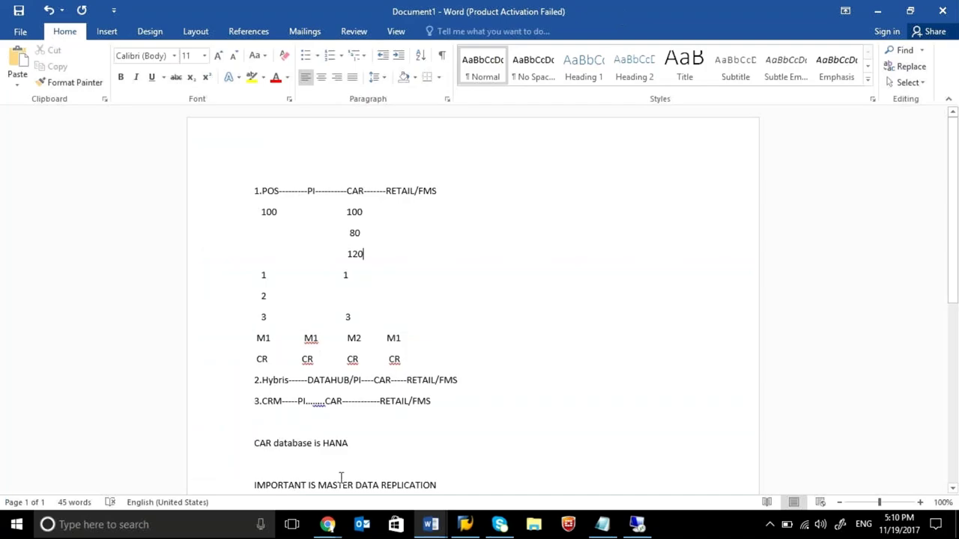
{"action": "left_click", "coordinate": [328, 524]}
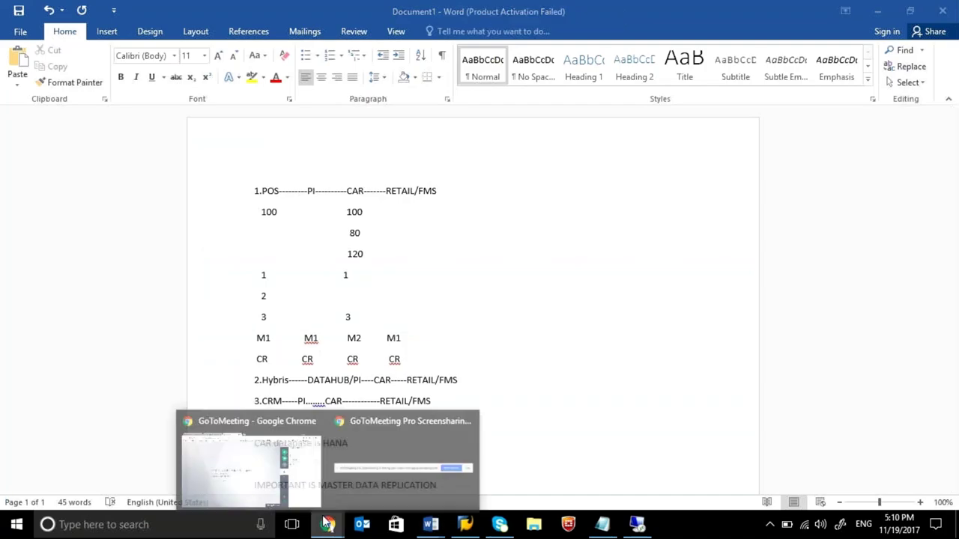
{"action": "left_click", "coordinate": [246, 469]}
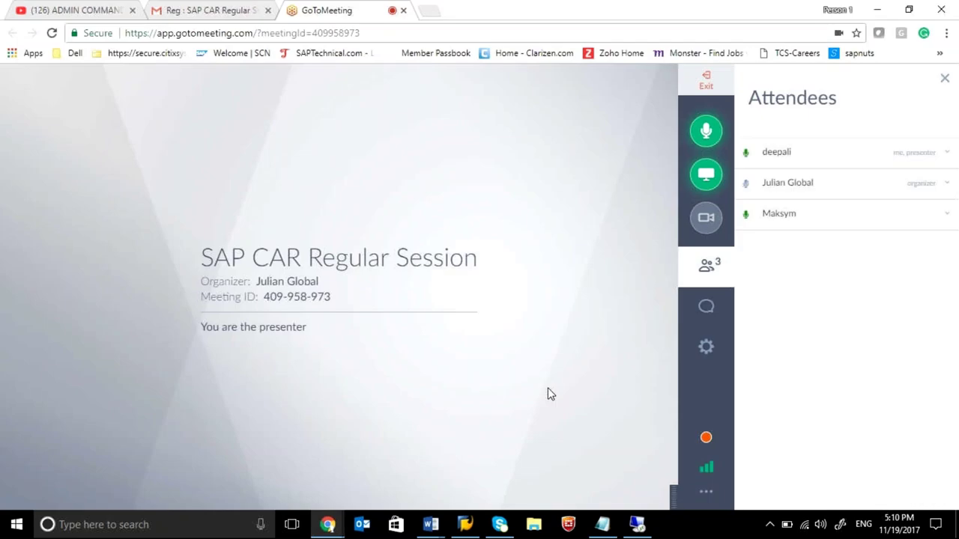